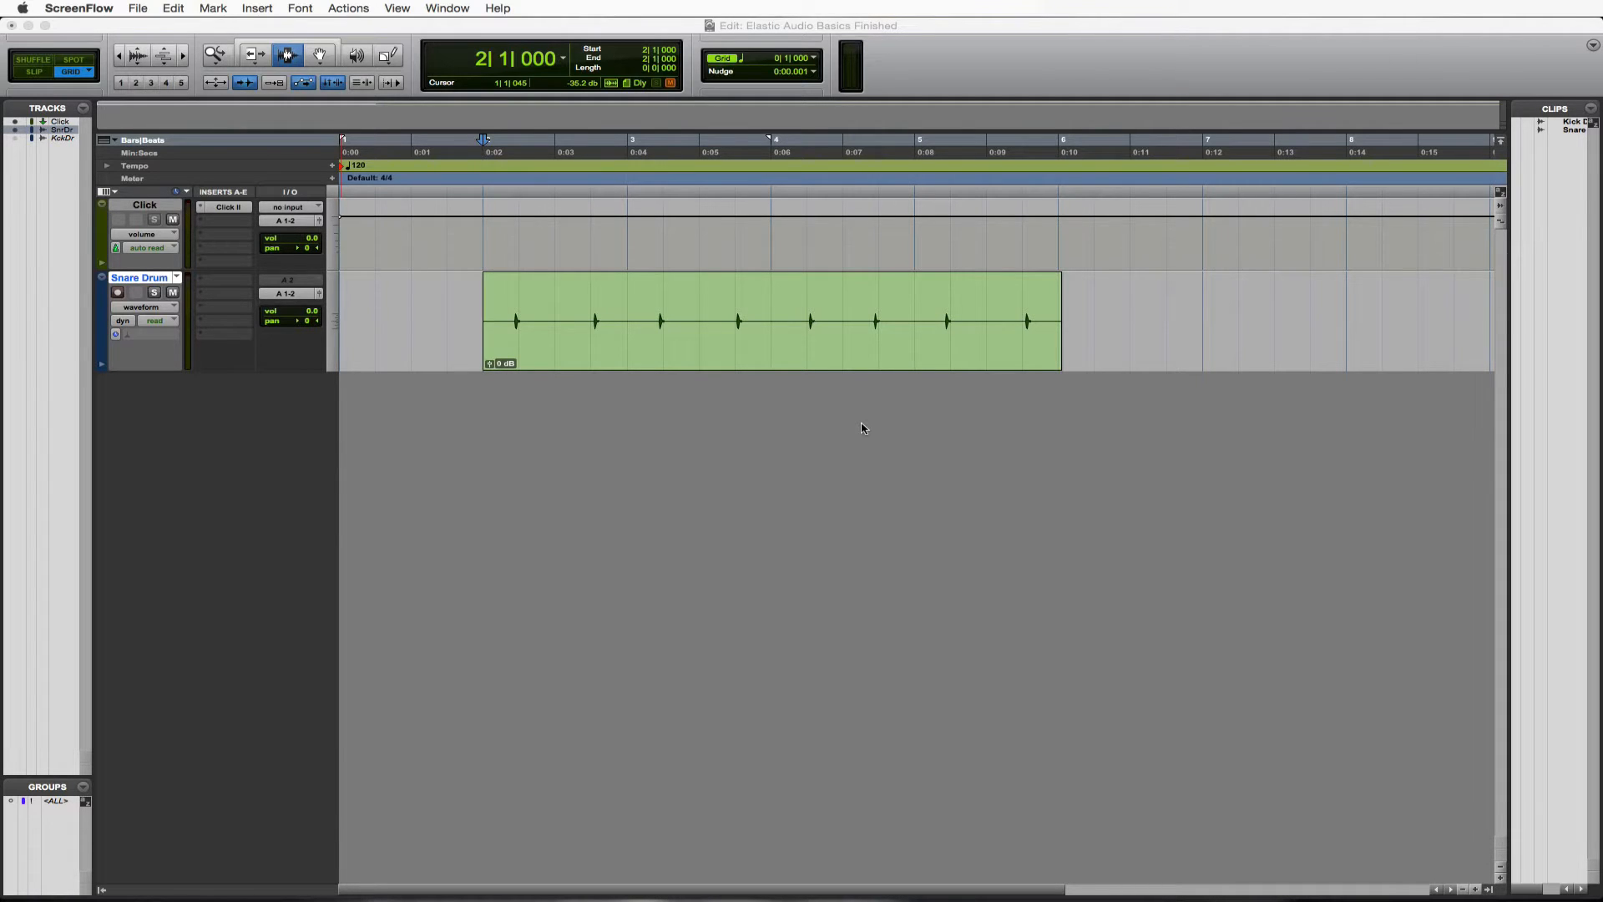
# - Enlarge the waveform display and play the snare drum clip against the click from bar 2
pyautogui.click(515, 327)
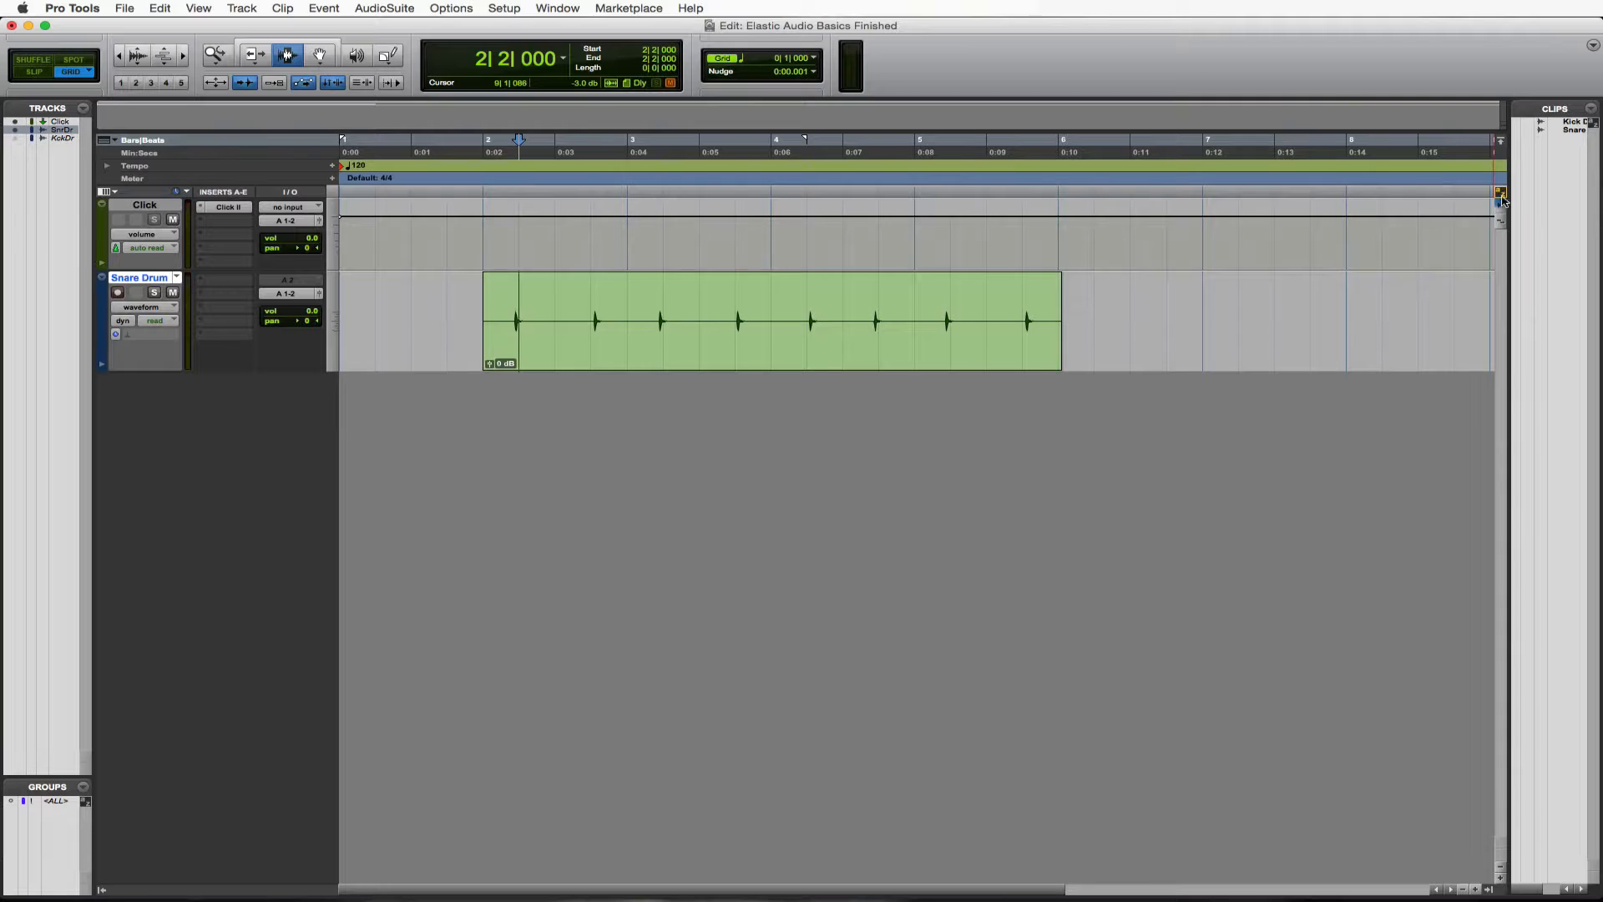
pyautogui.moveTo(1500, 197); pyautogui.dragTo(1490, 141)
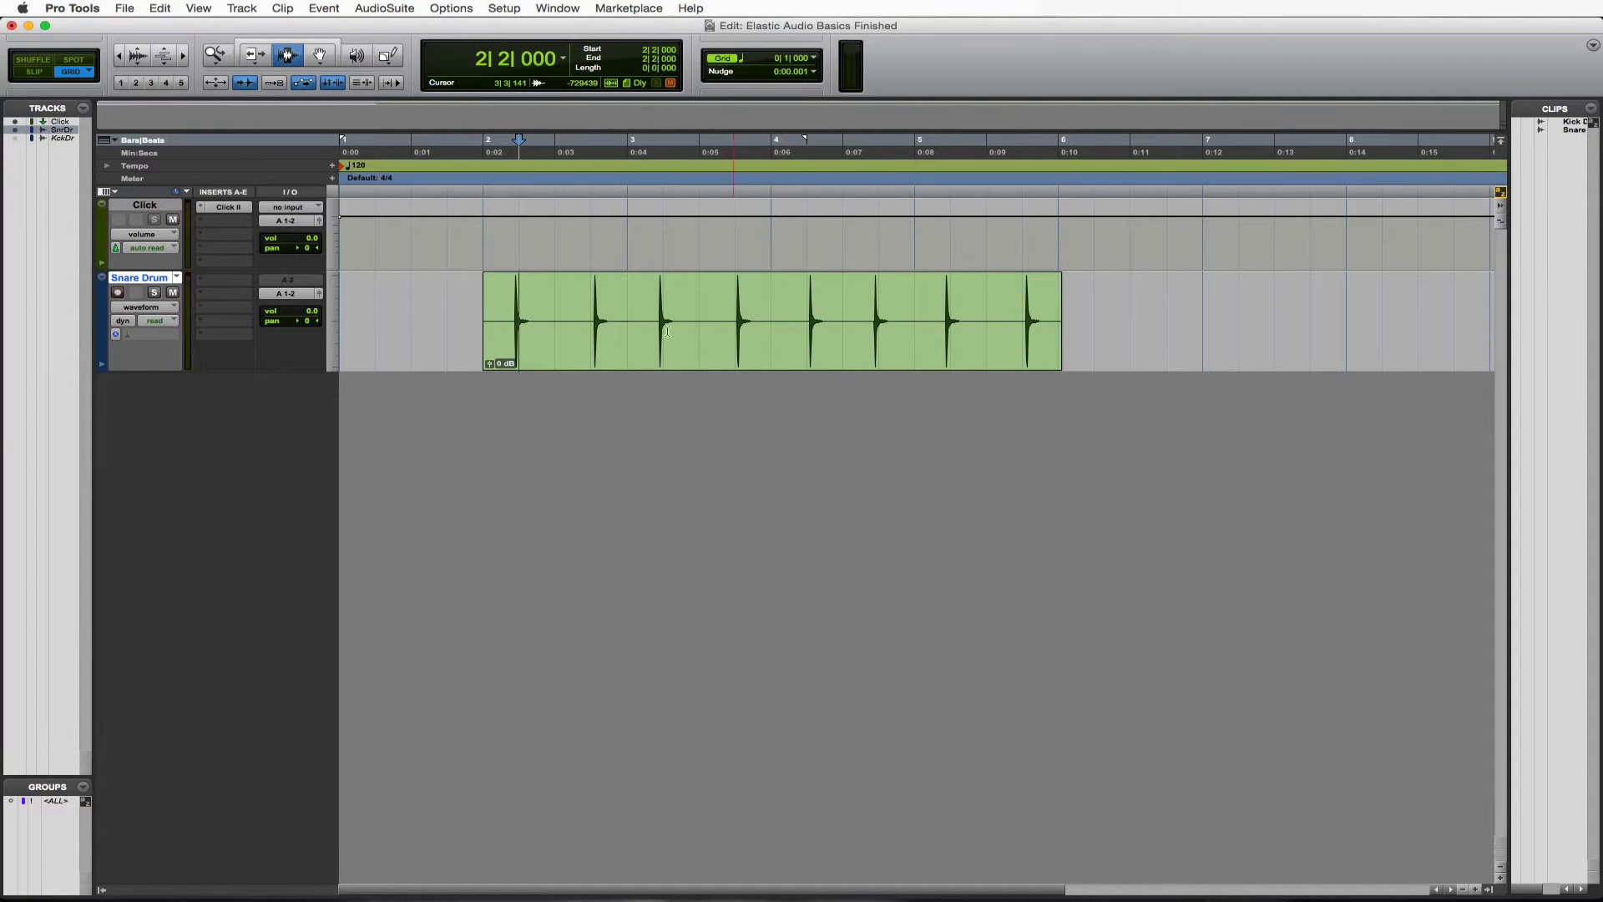
pyautogui.click(482, 331)
pyautogui.press('space')
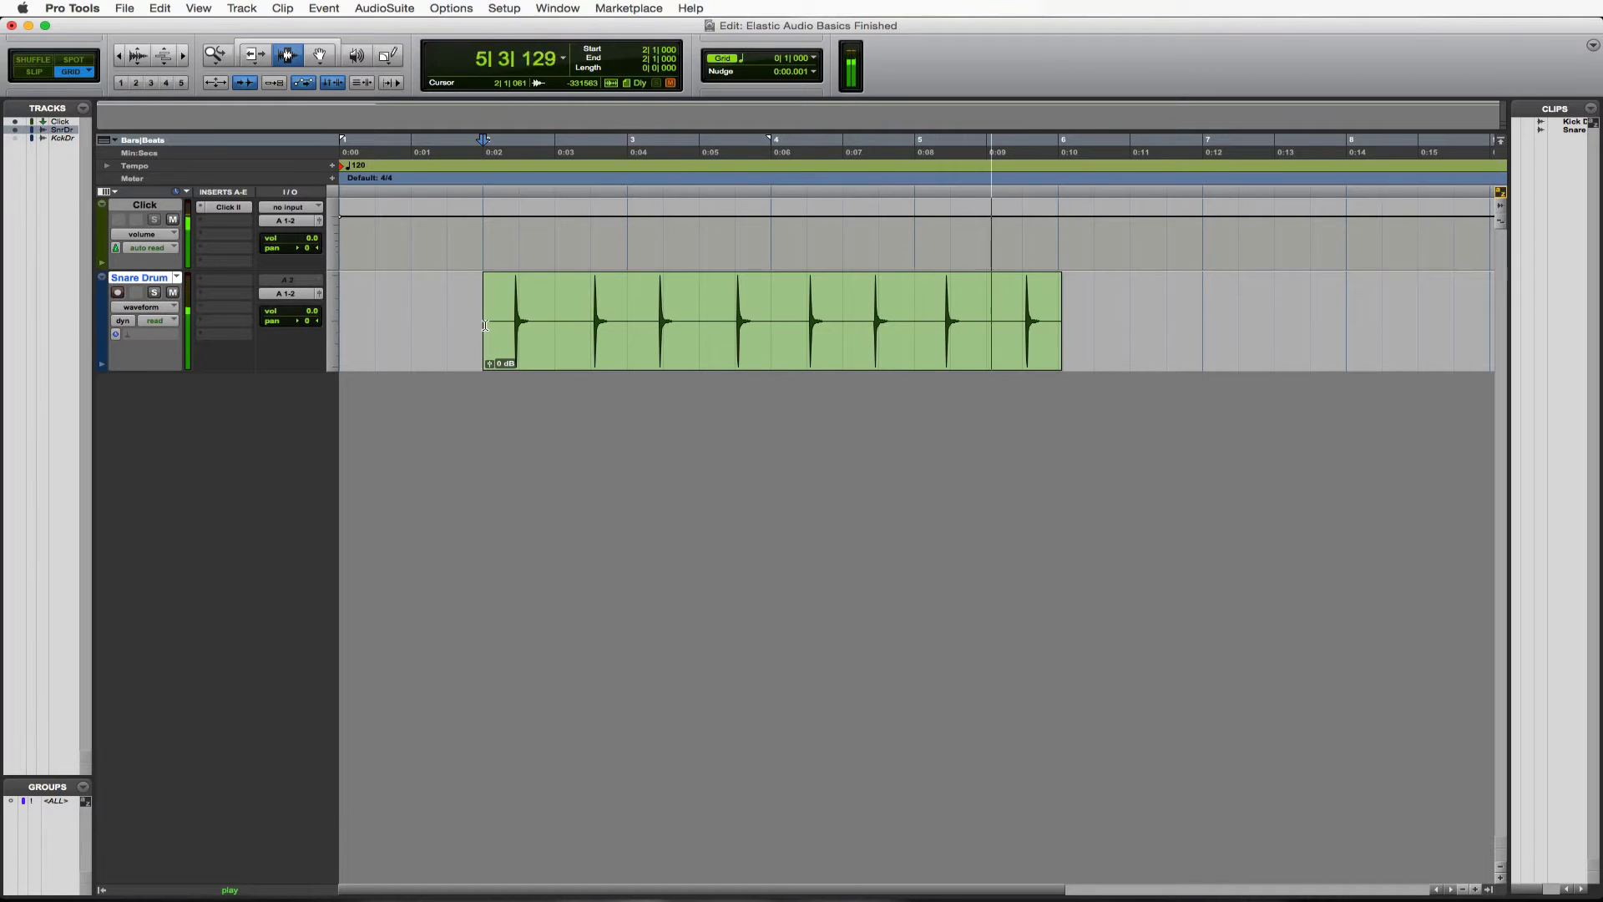
pyautogui.press('space')
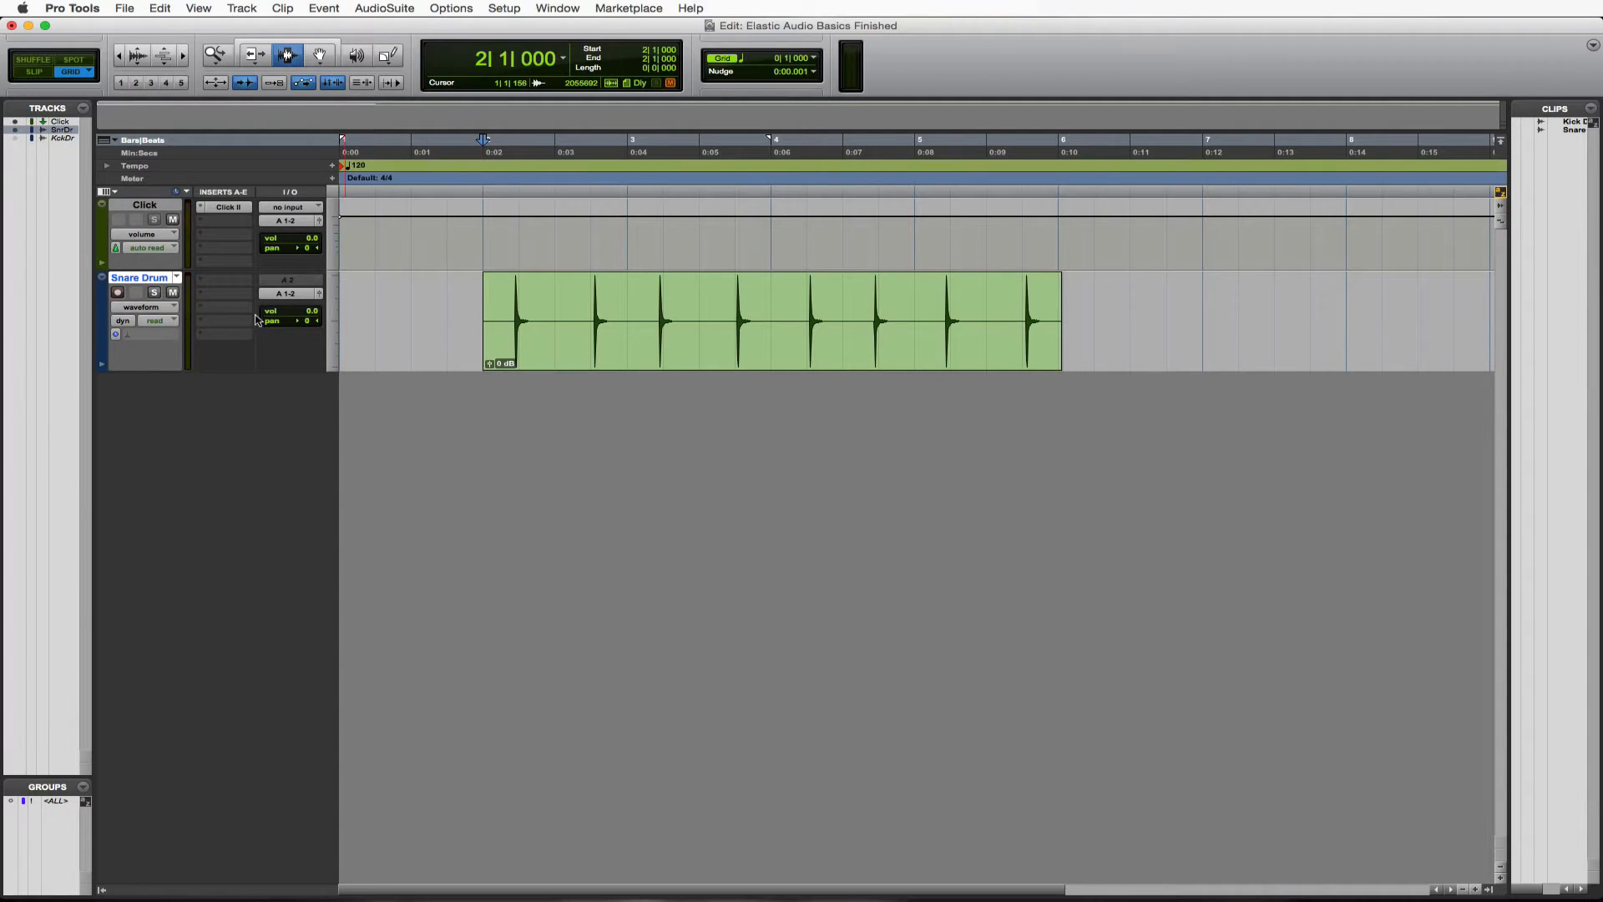
# - Enable Rhythmic Elastic Audio on the Snare Drum track and set its track view to warp
pyautogui.click(133, 336)
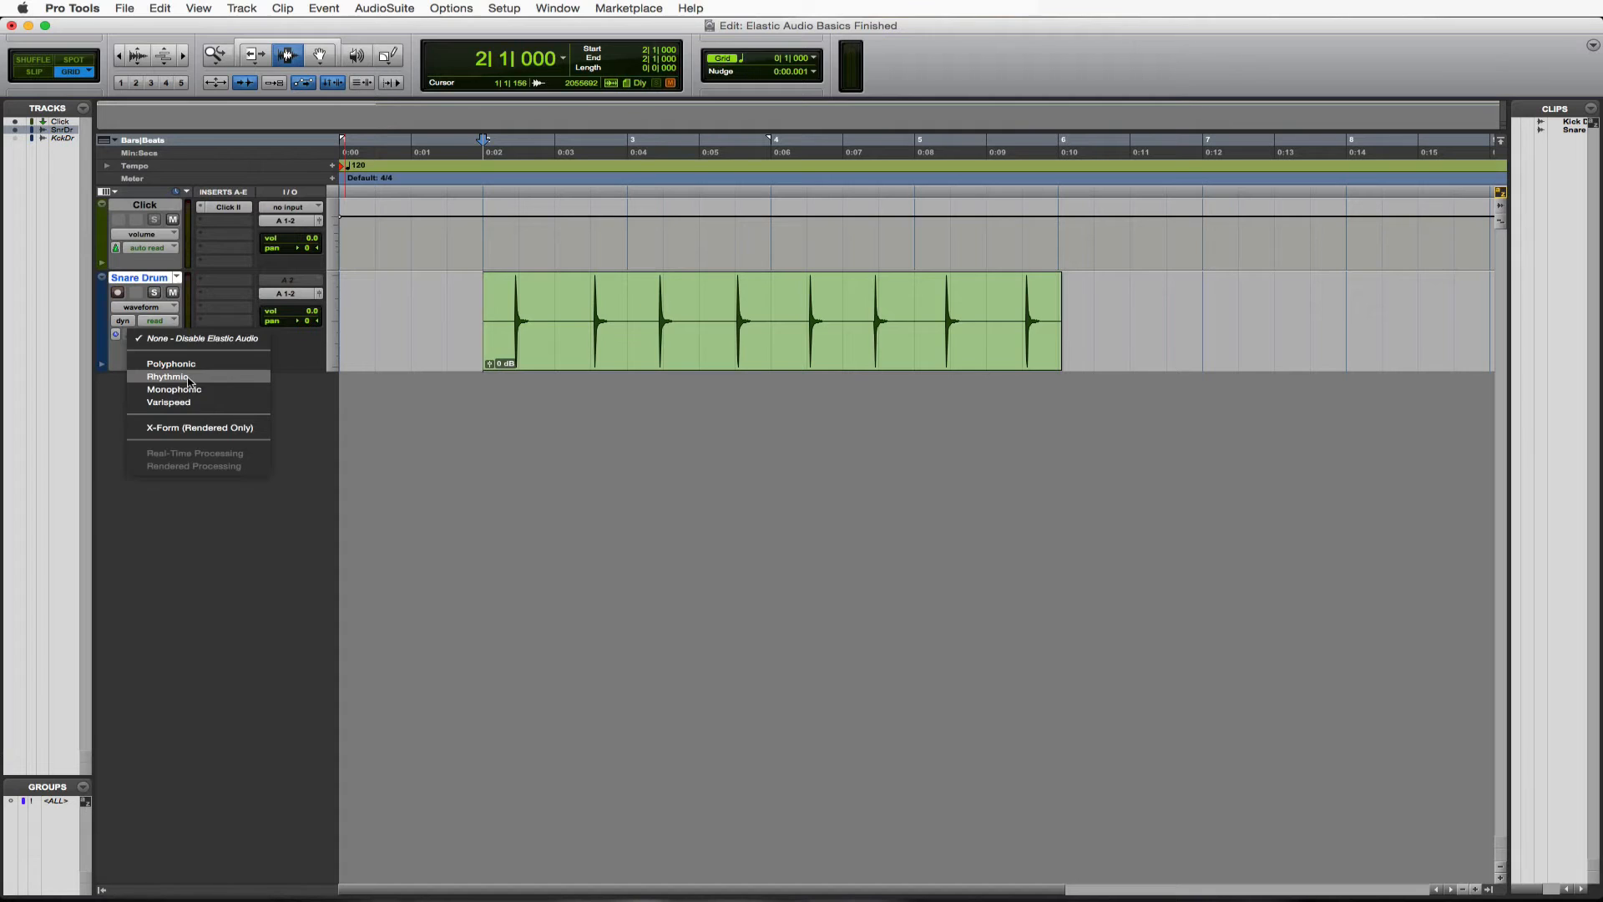
pyautogui.click(189, 382)
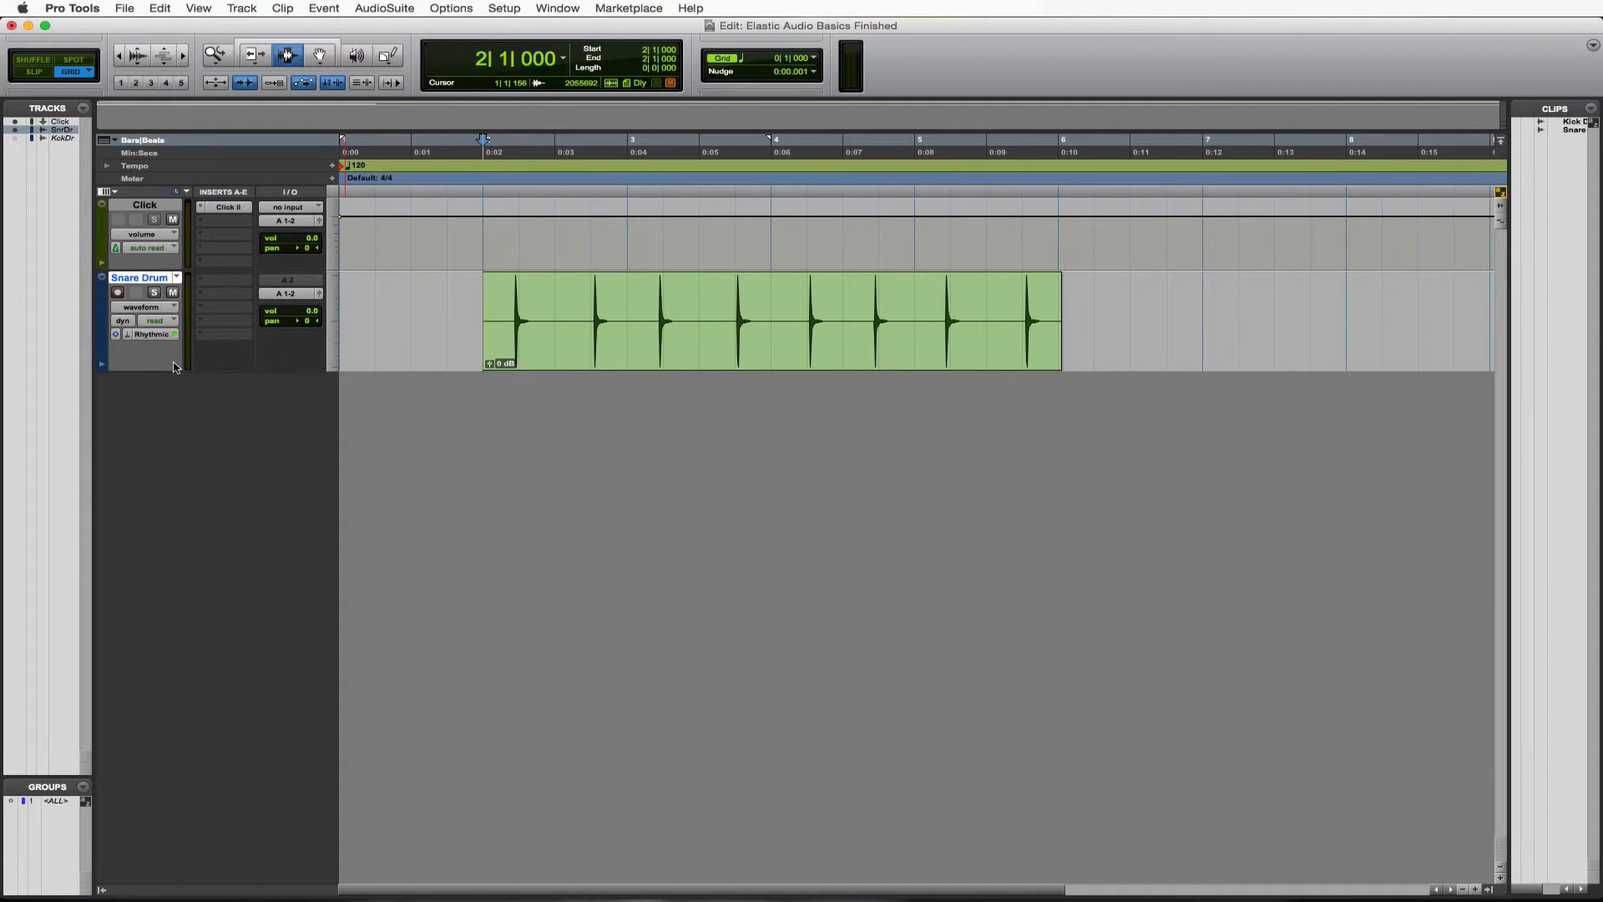
pyautogui.click(147, 314)
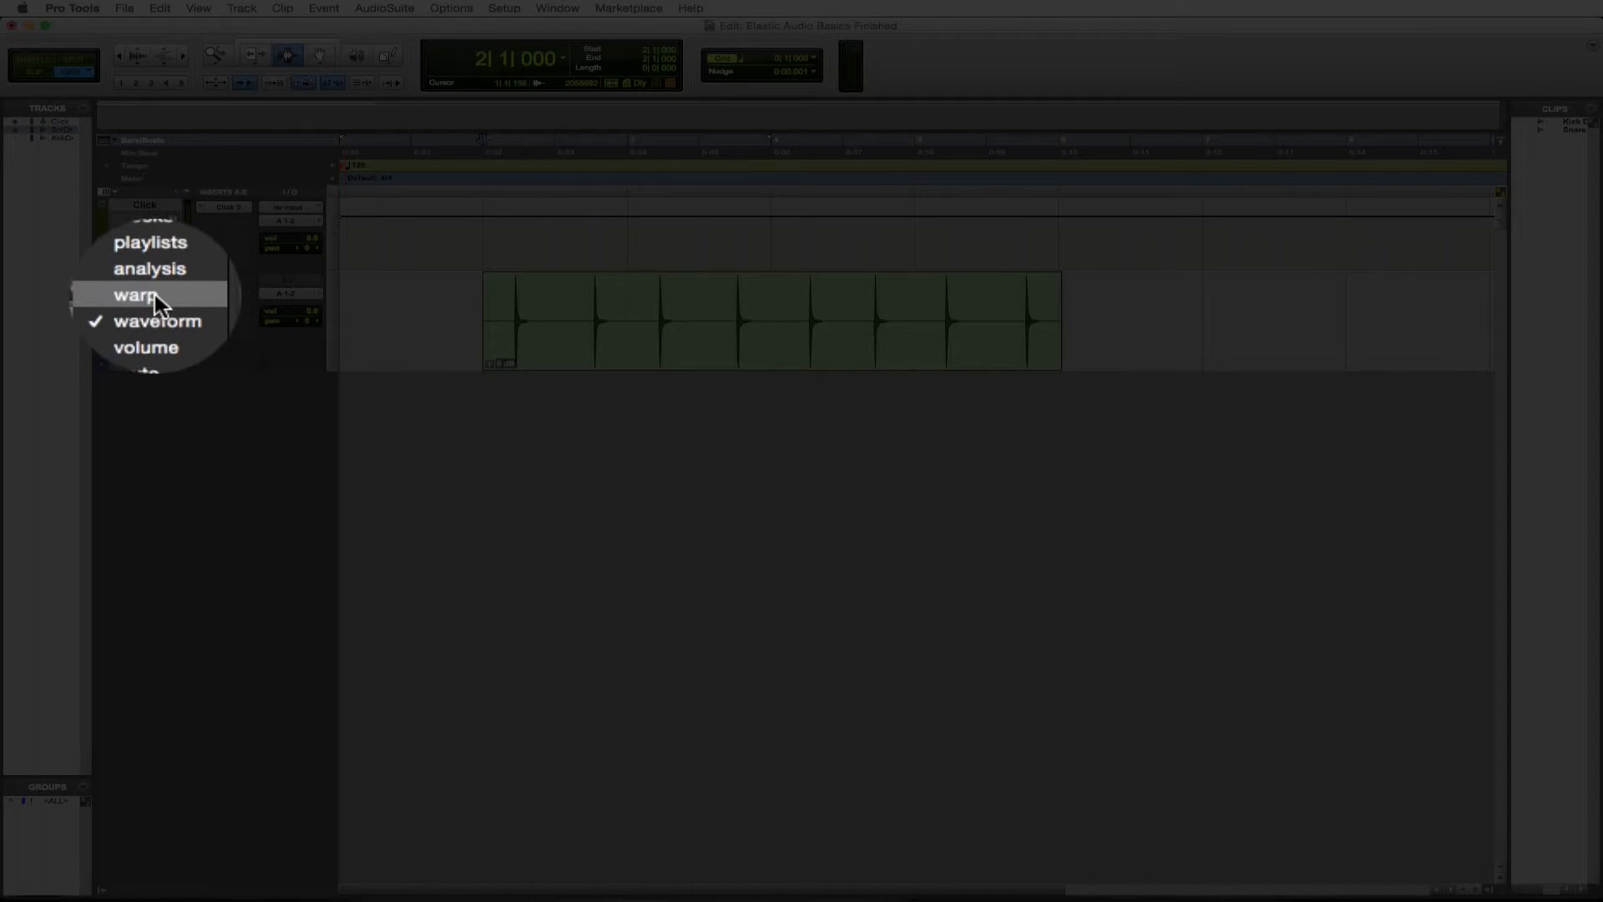
pyautogui.click(156, 301)
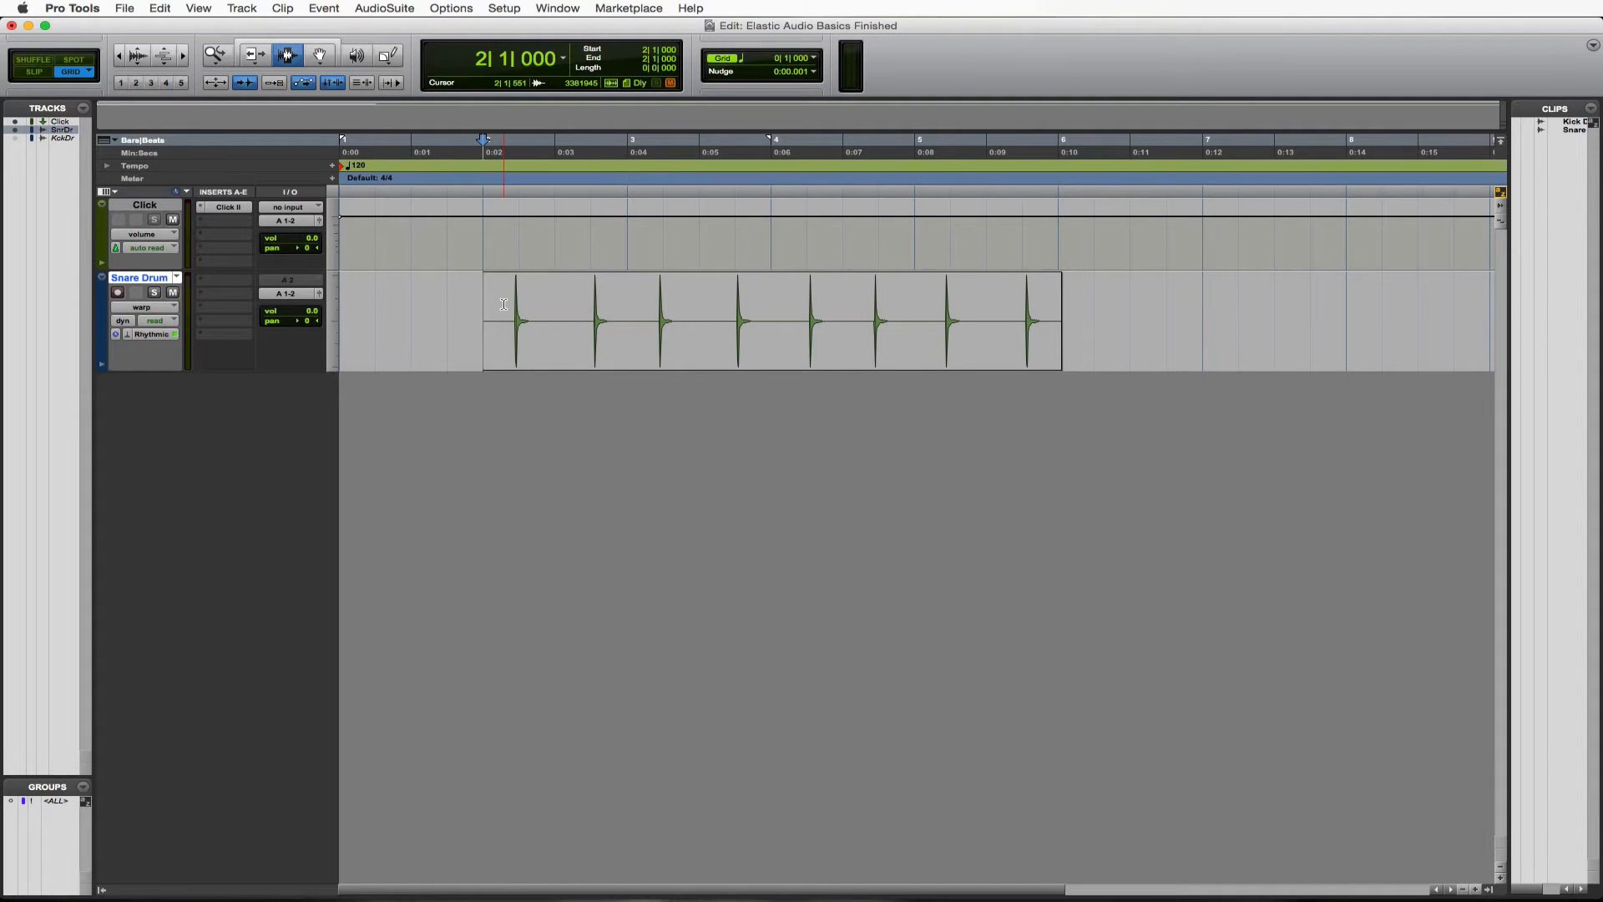
# - Open the Quantize event operation and move its window clear of the snare clip
pyautogui.click(319, 10)
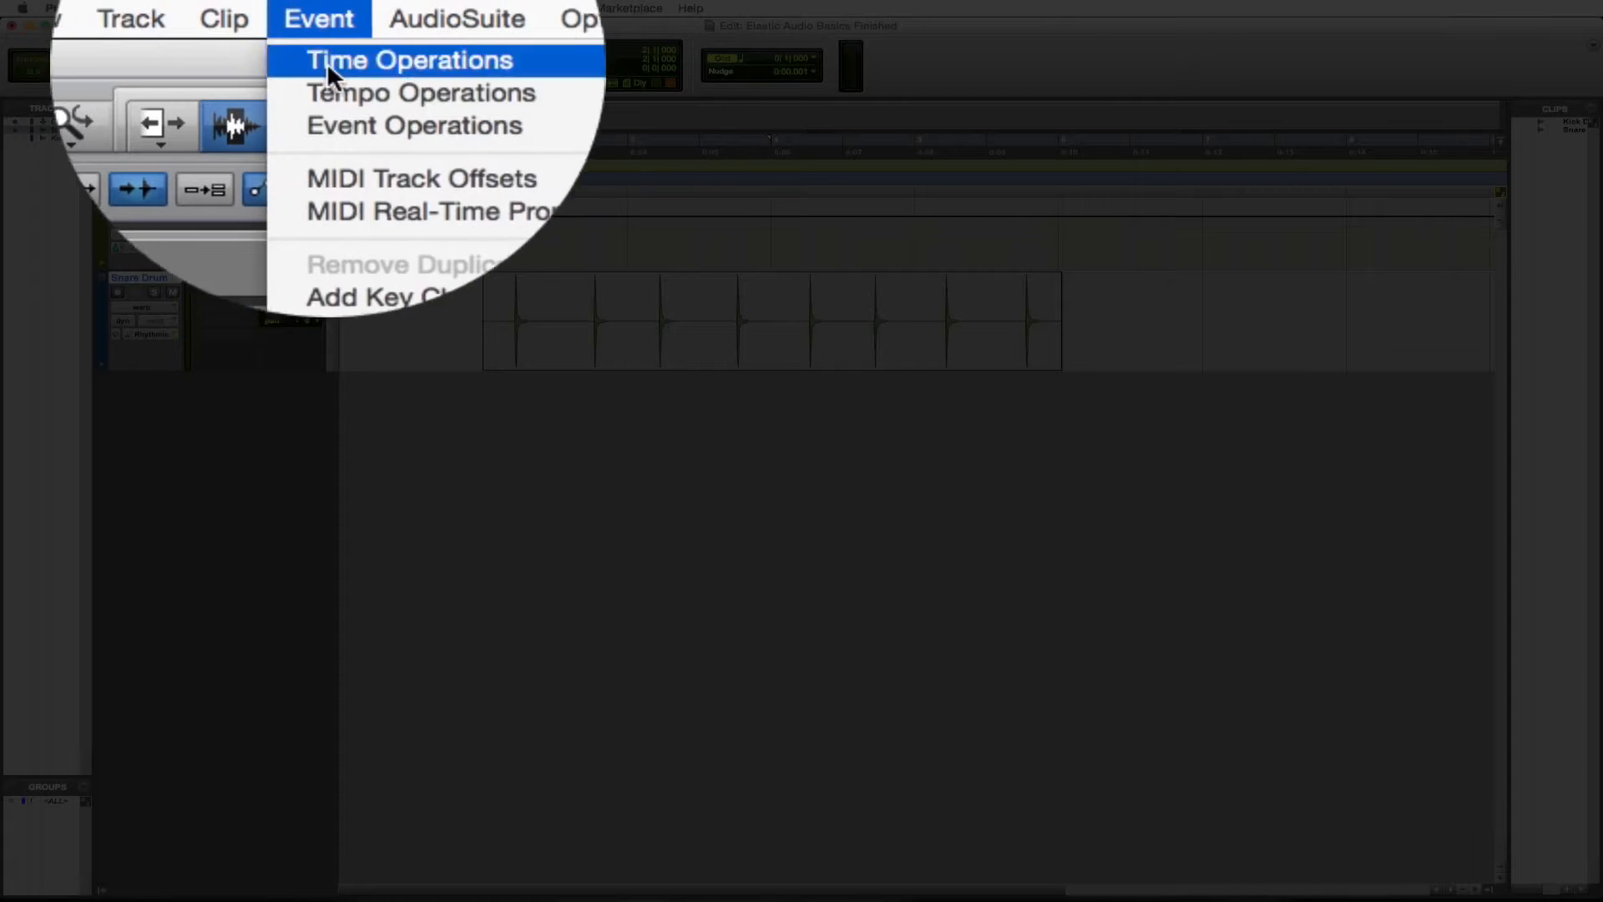
pyautogui.moveTo(352, 55)
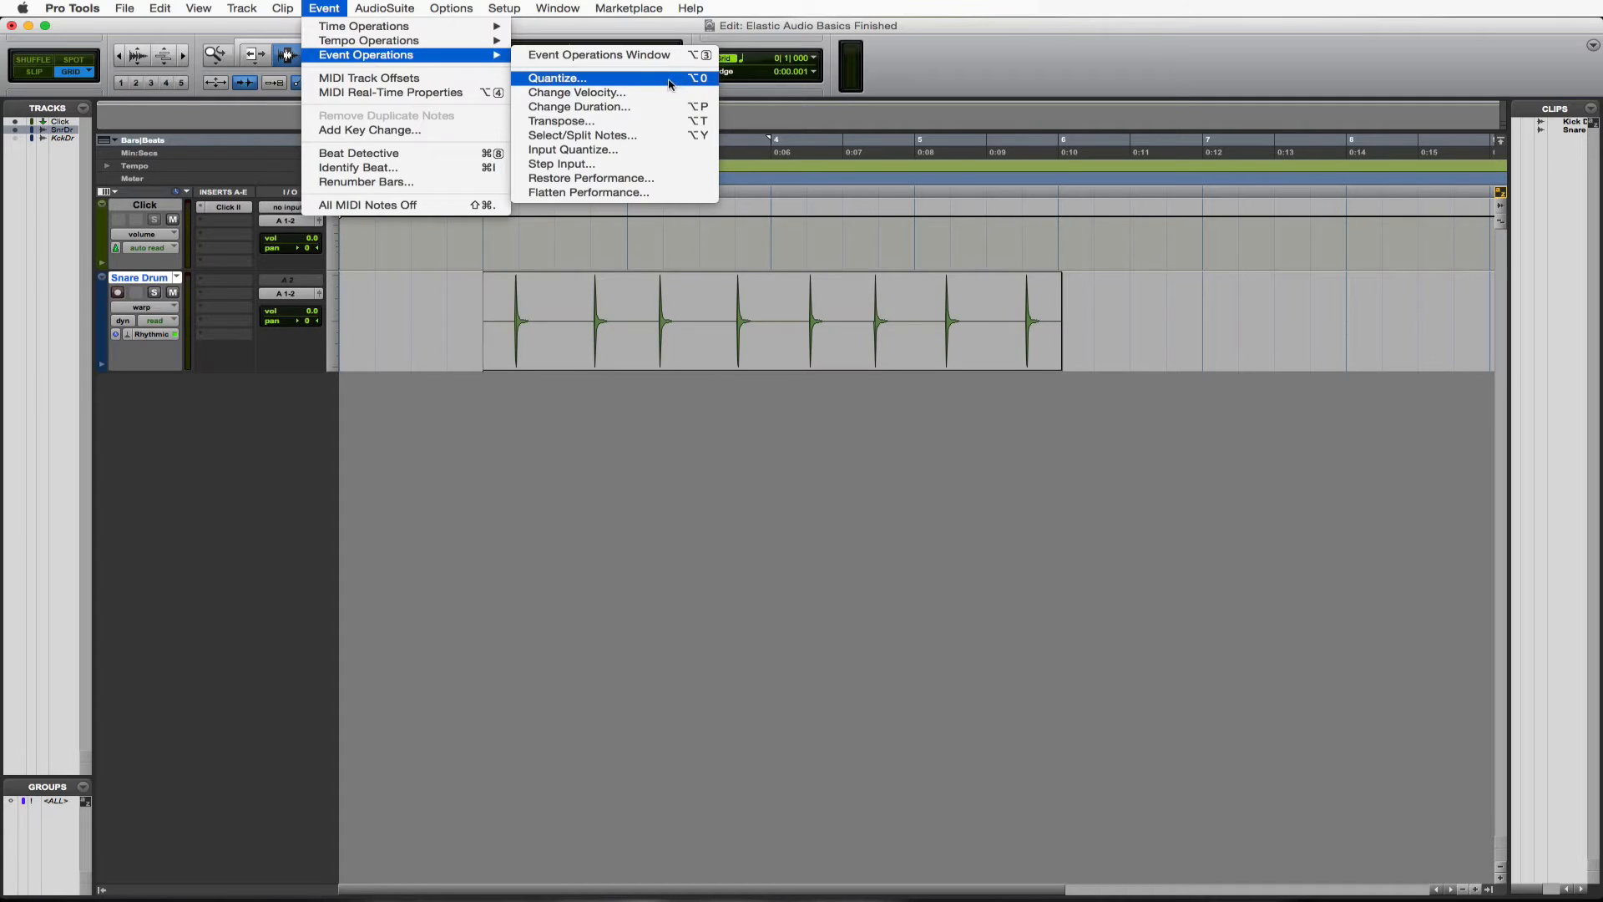
pyautogui.click(639, 80)
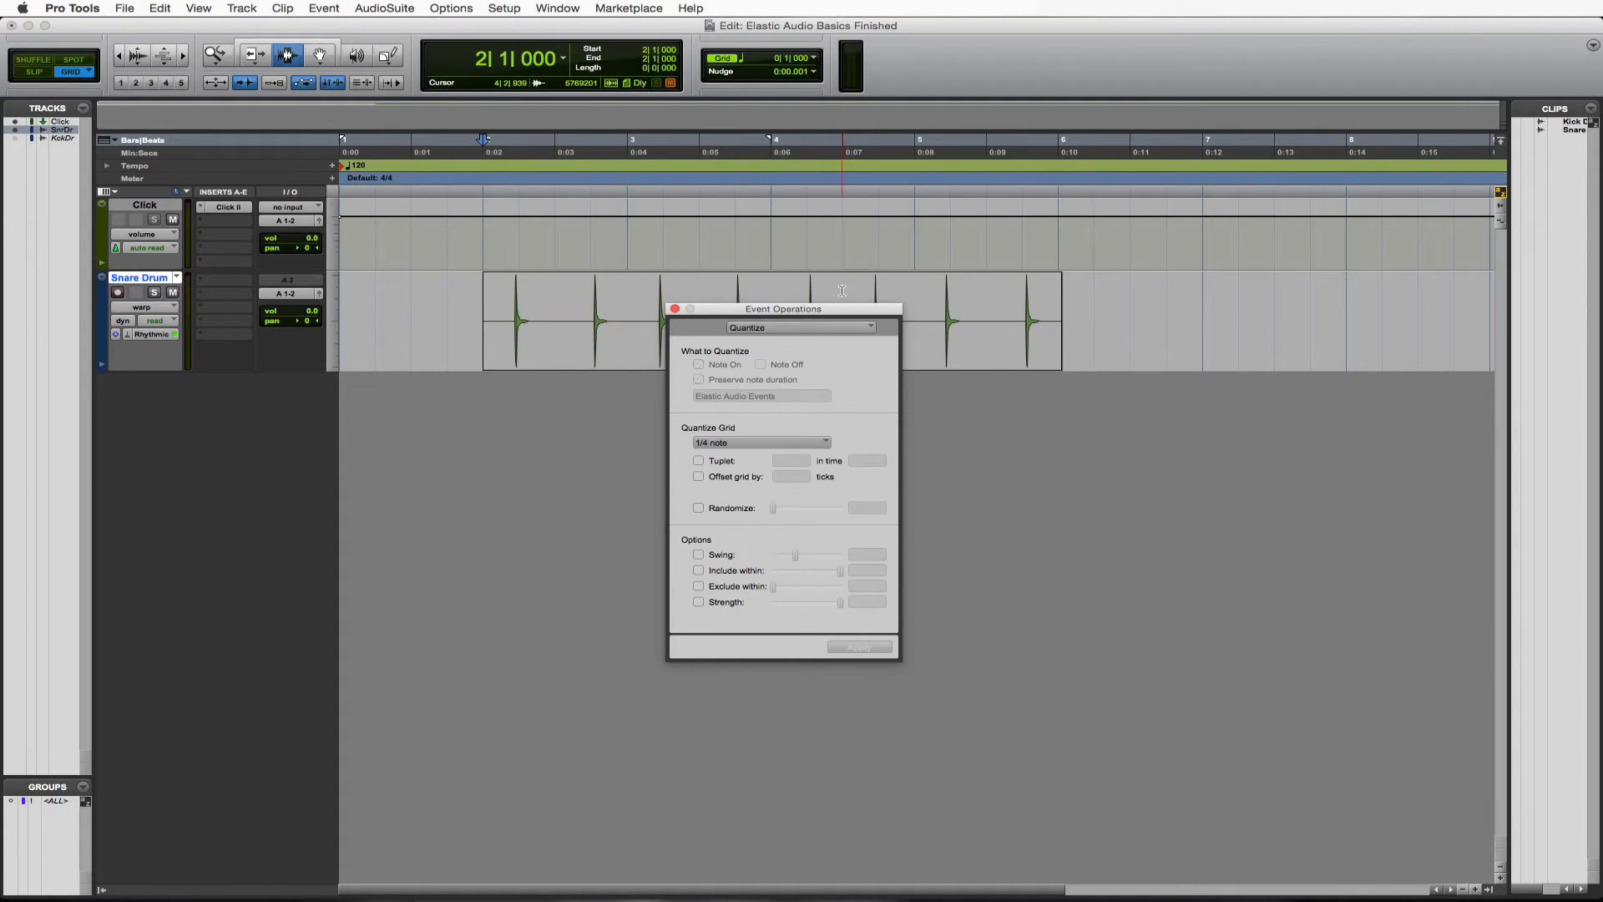
pyautogui.moveTo(862, 317); pyautogui.dragTo(1235, 188)
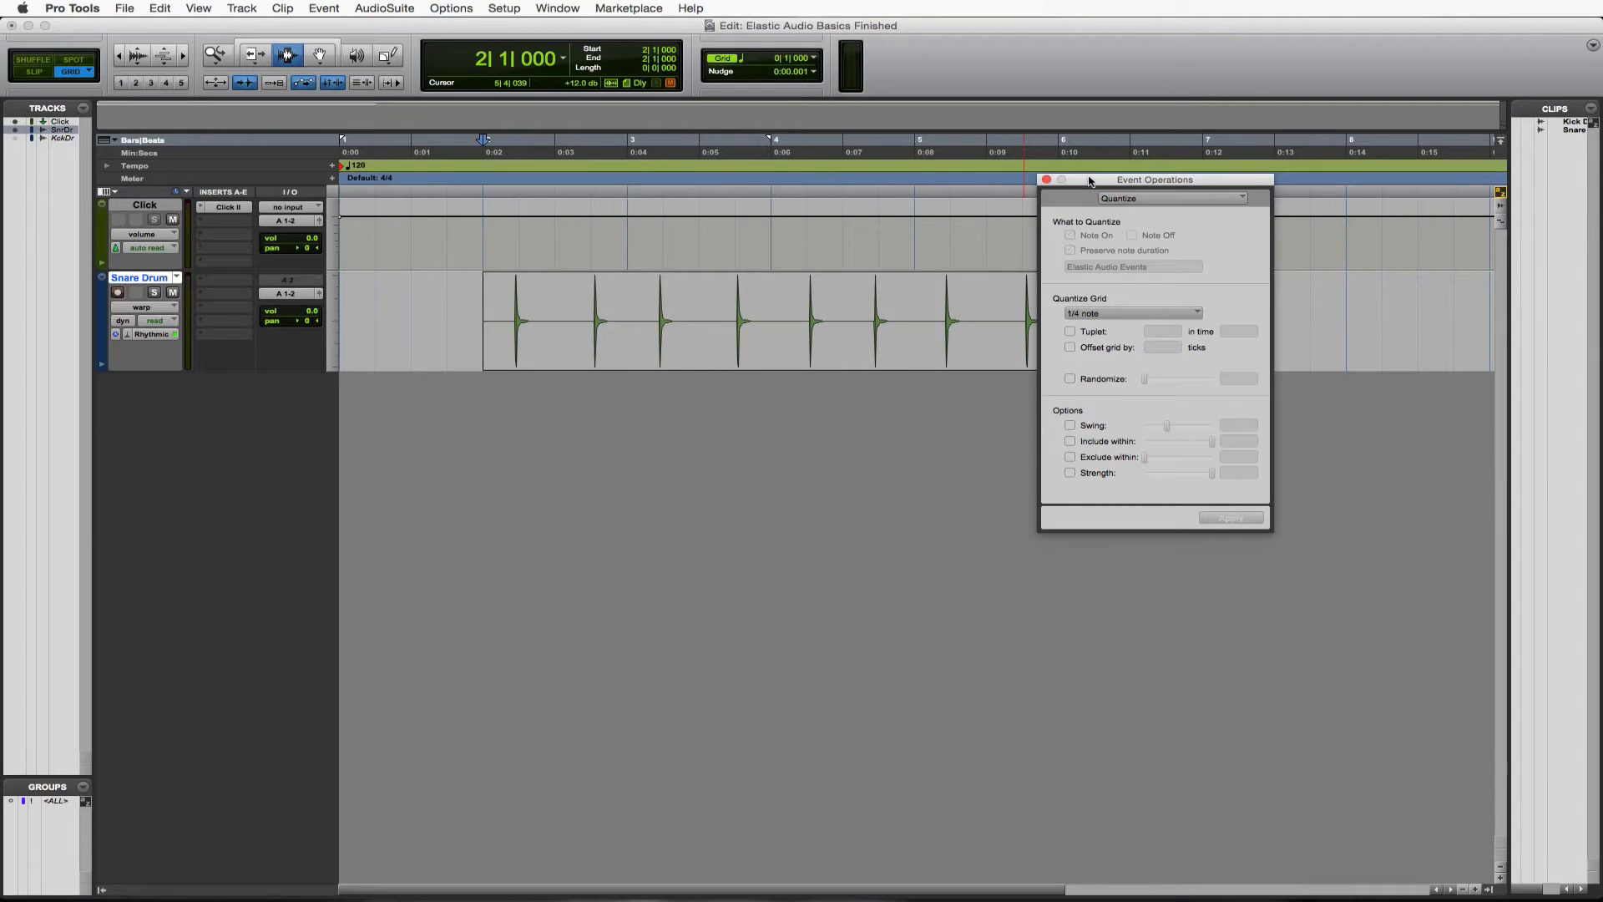
pyautogui.moveTo(1083, 185); pyautogui.dragTo(1223, 126)
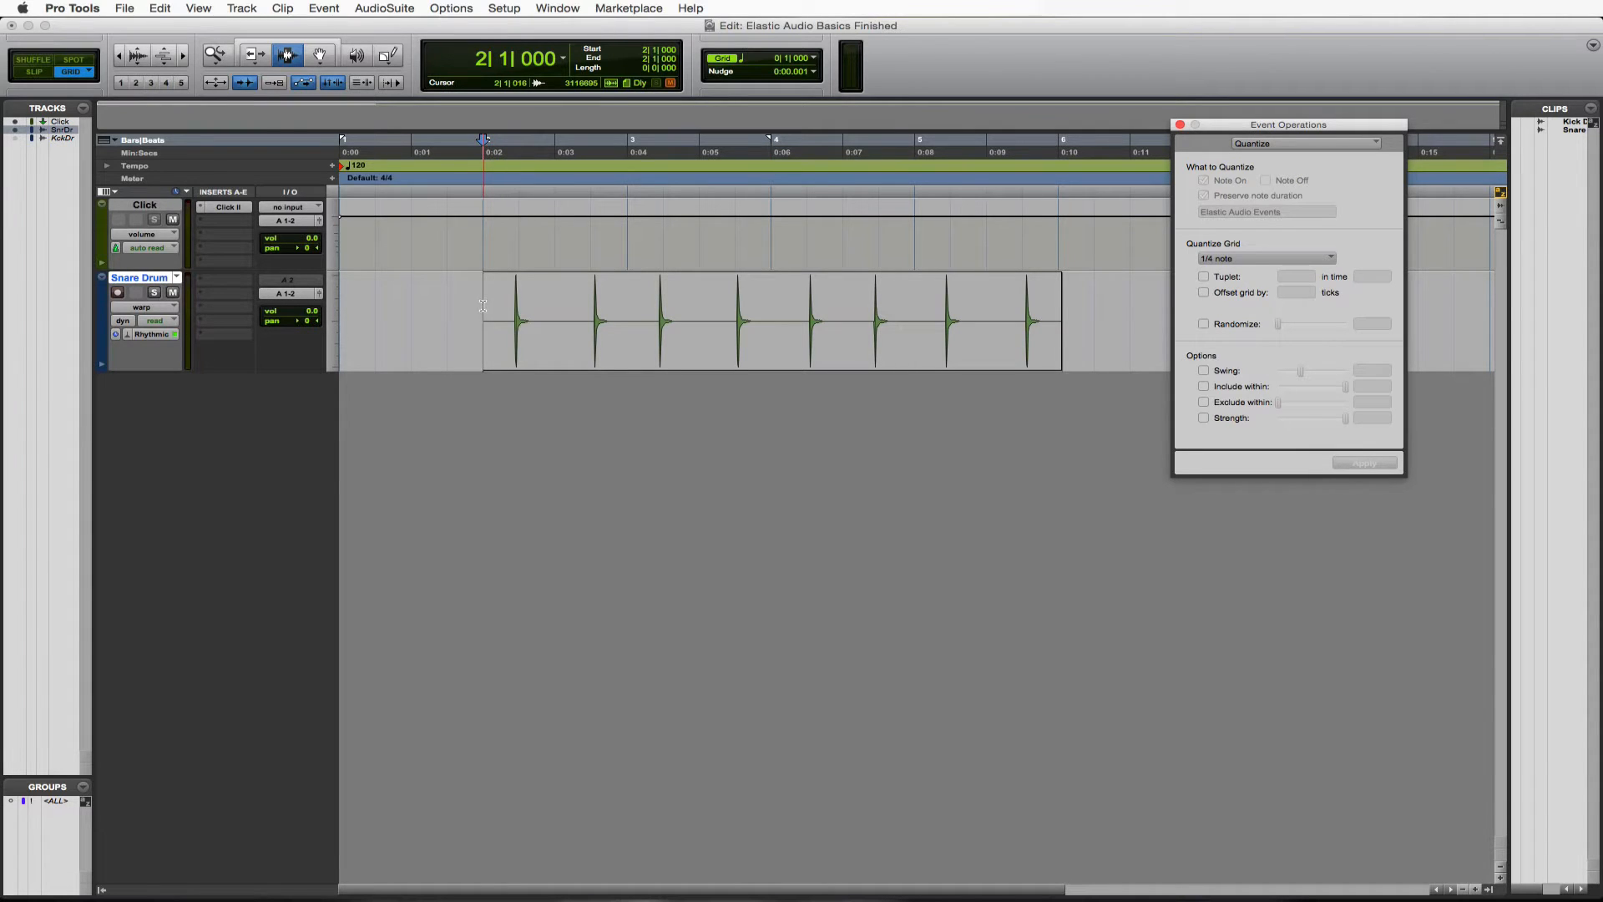
# - Select 2|1|000 to 2|3|000 around the first snare hit and quantize it to the 1/4 note grid, undoing and reapplying once
pyautogui.click(520, 306)
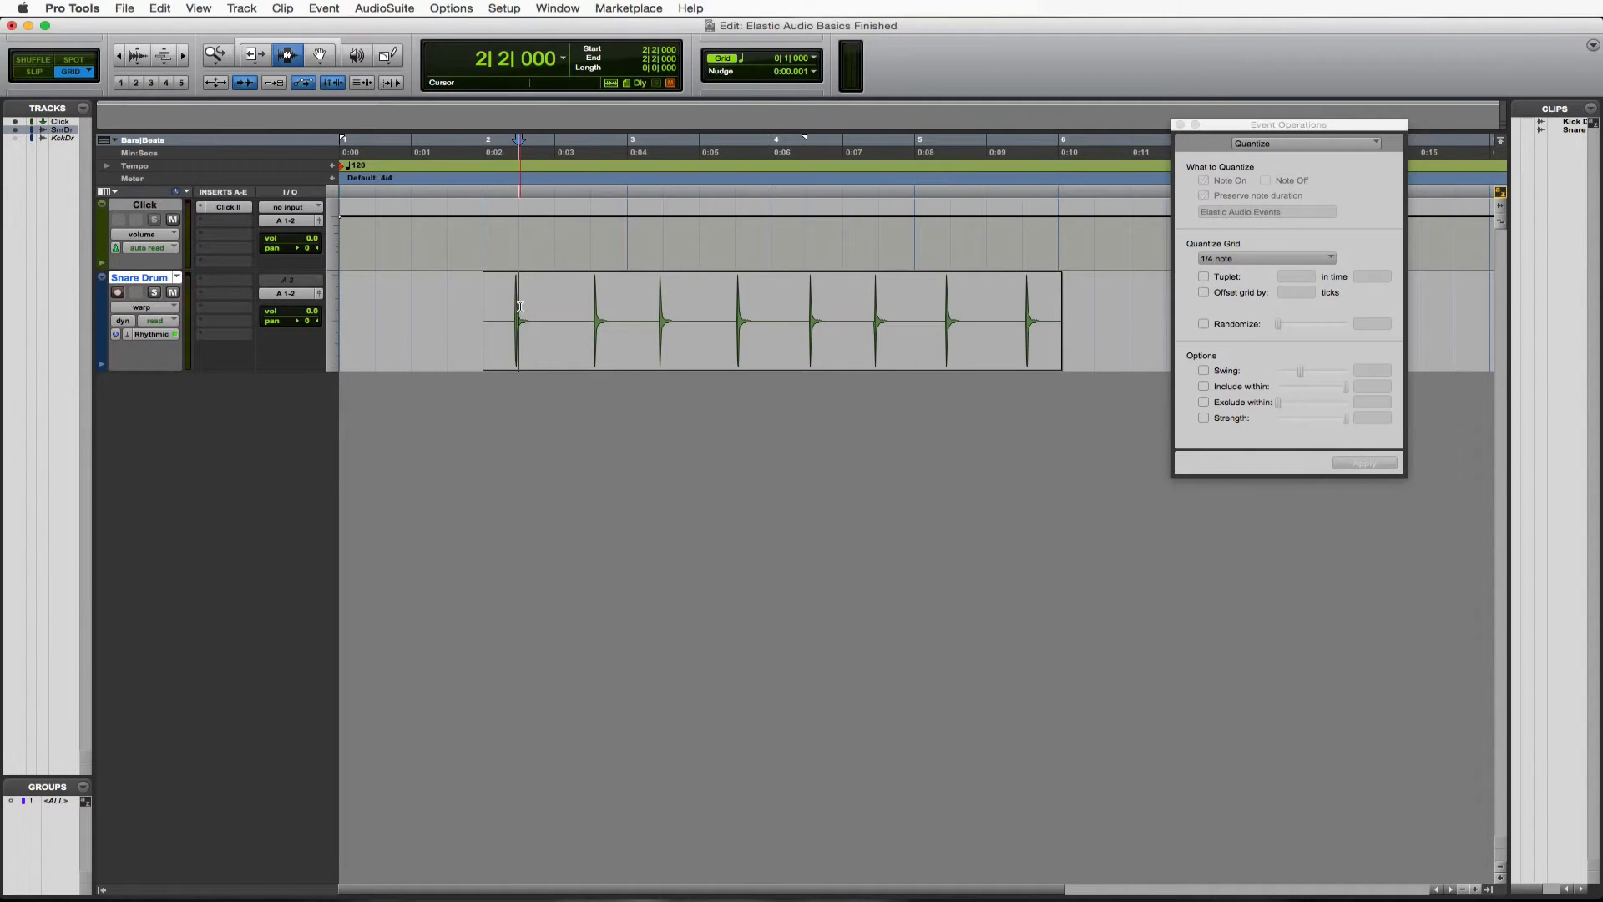
pyautogui.press('super+bracketright')
pyautogui.press('super+bracketright')
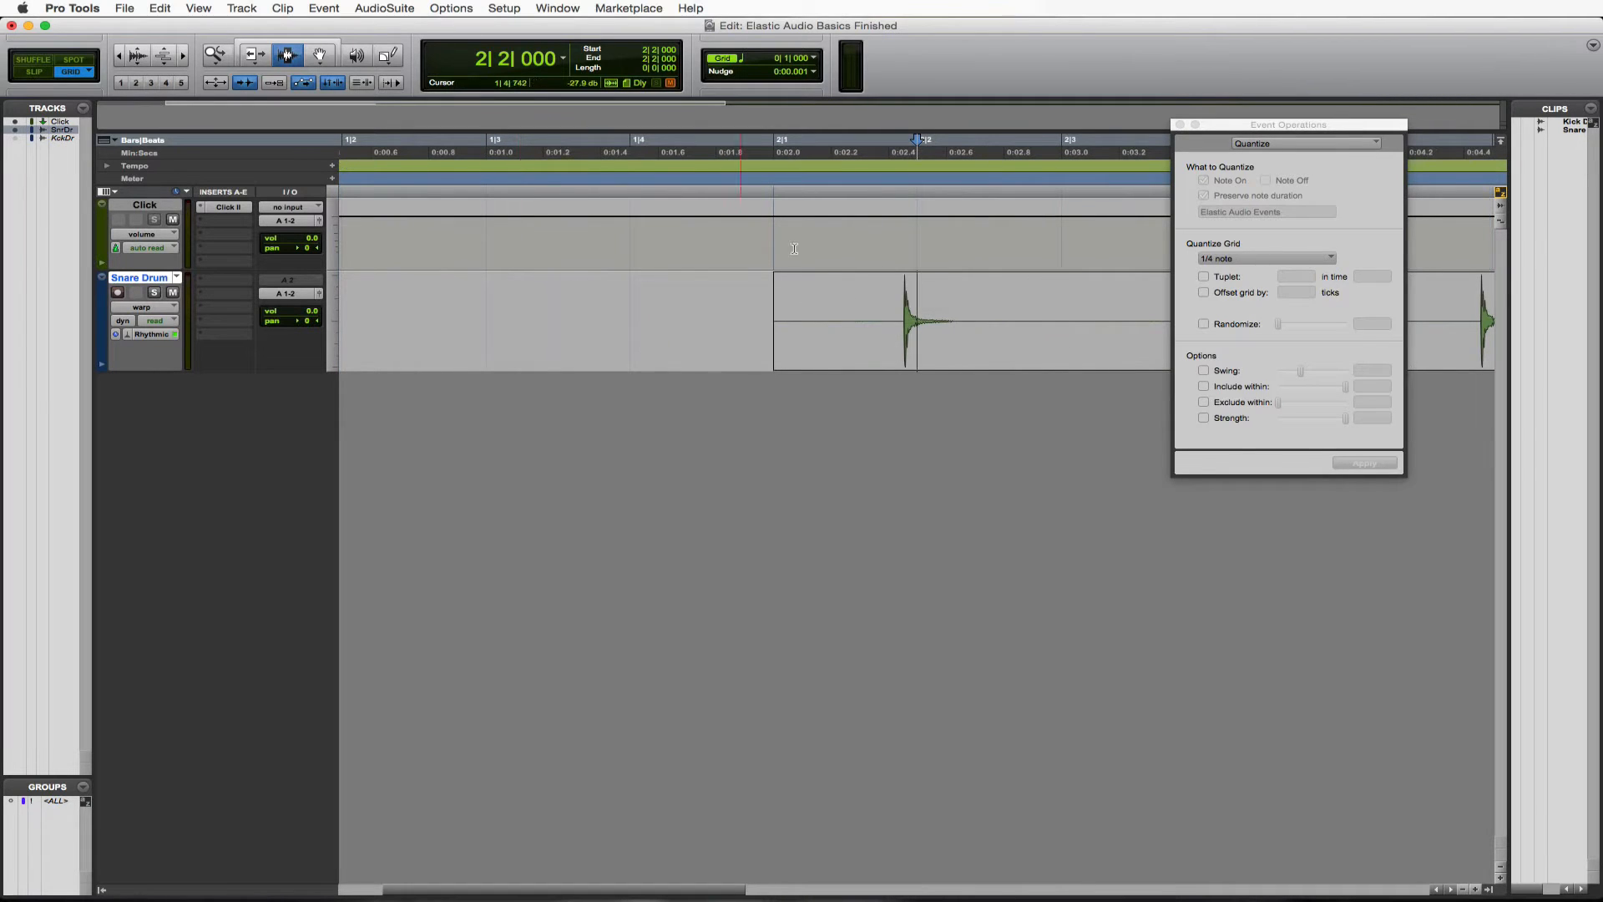
pyautogui.click(784, 308)
pyautogui.moveTo(784, 309); pyautogui.dragTo(1055, 310)
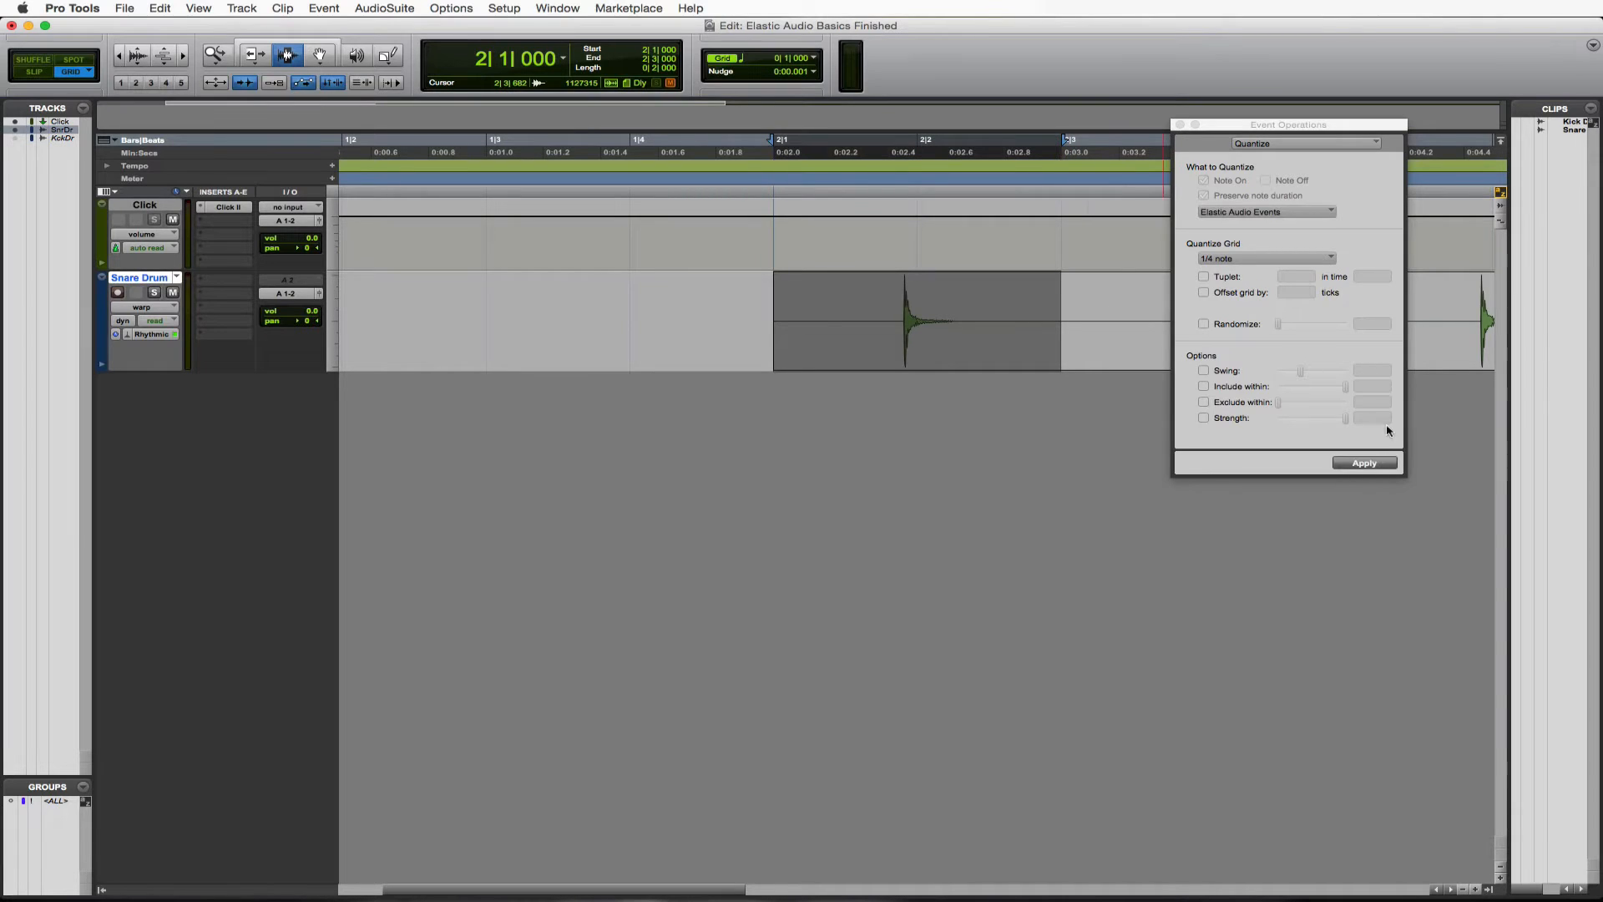
pyautogui.click(1373, 465)
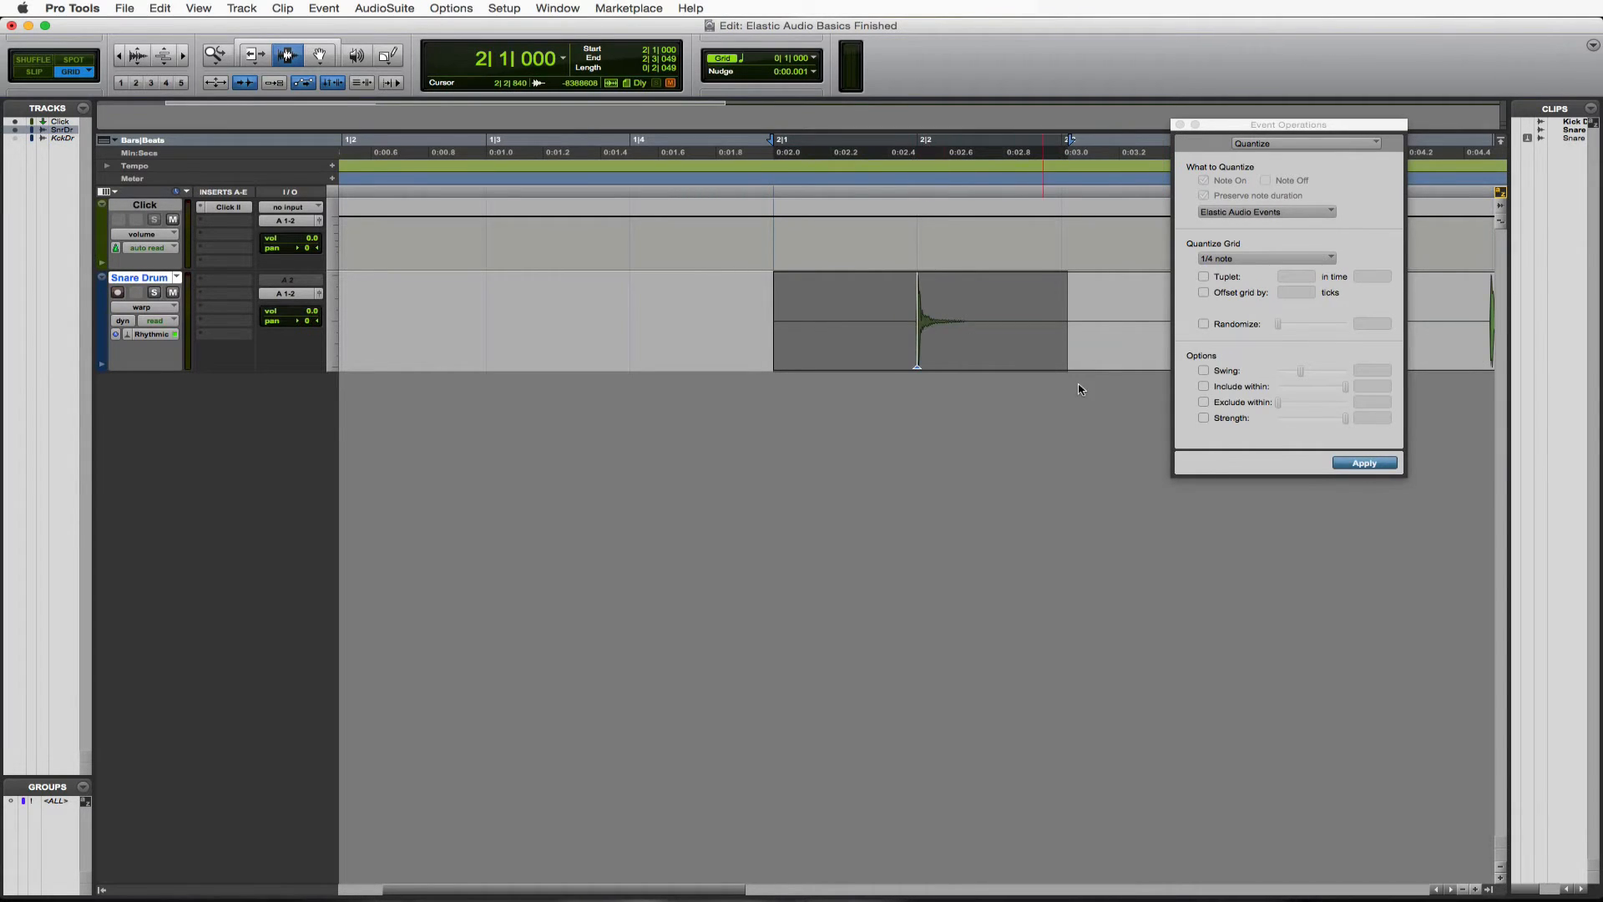
pyautogui.press('super+z')
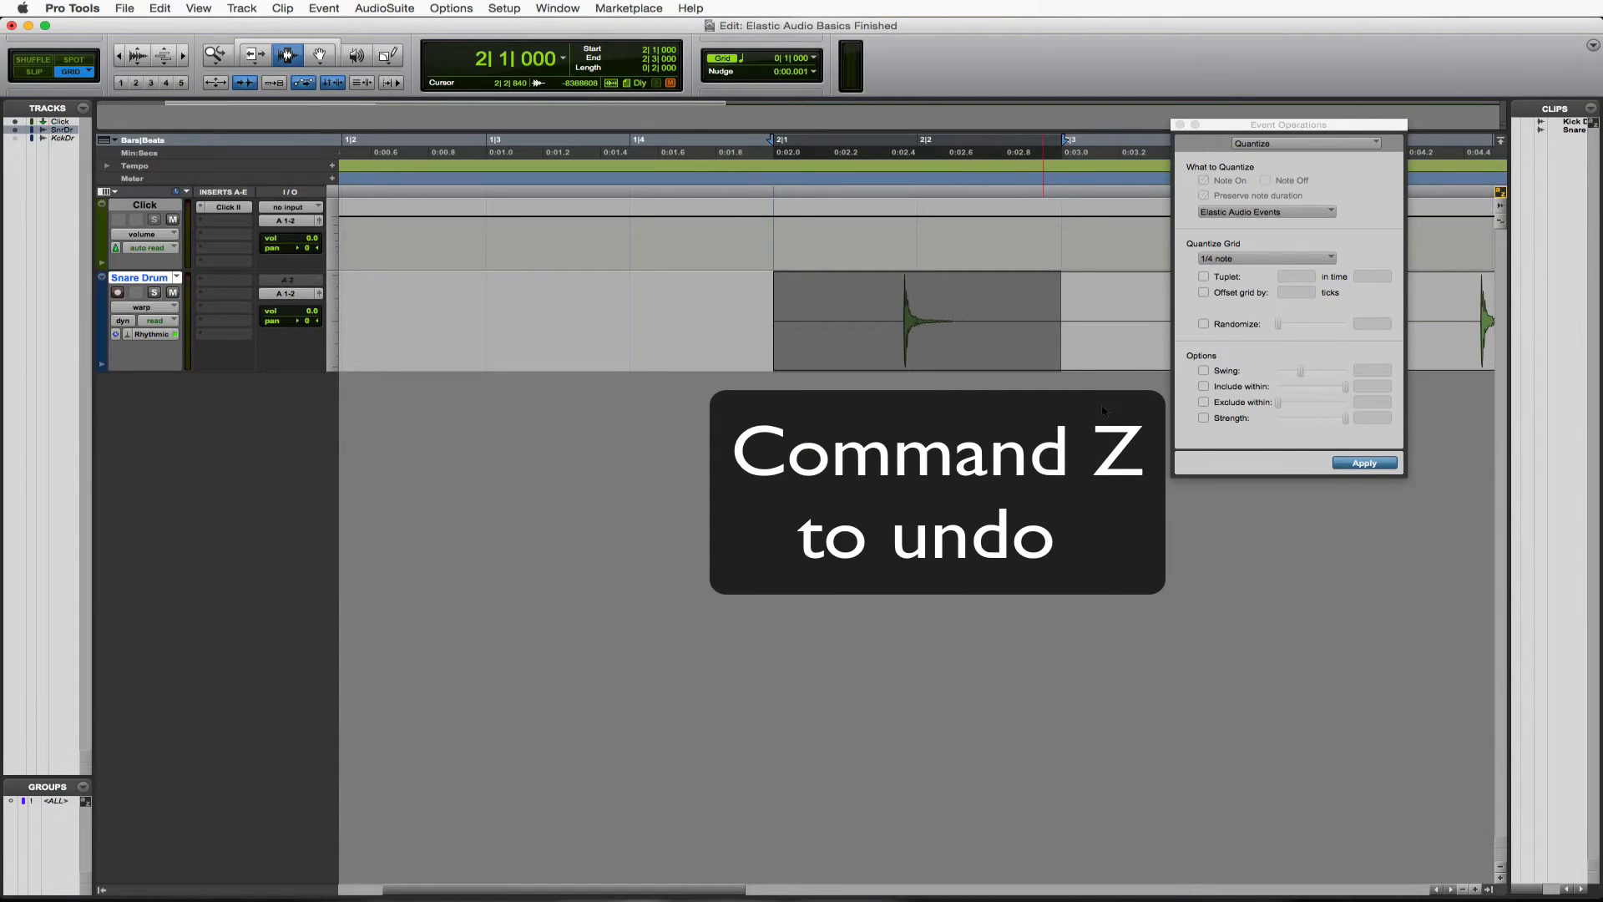
pyautogui.click(1361, 463)
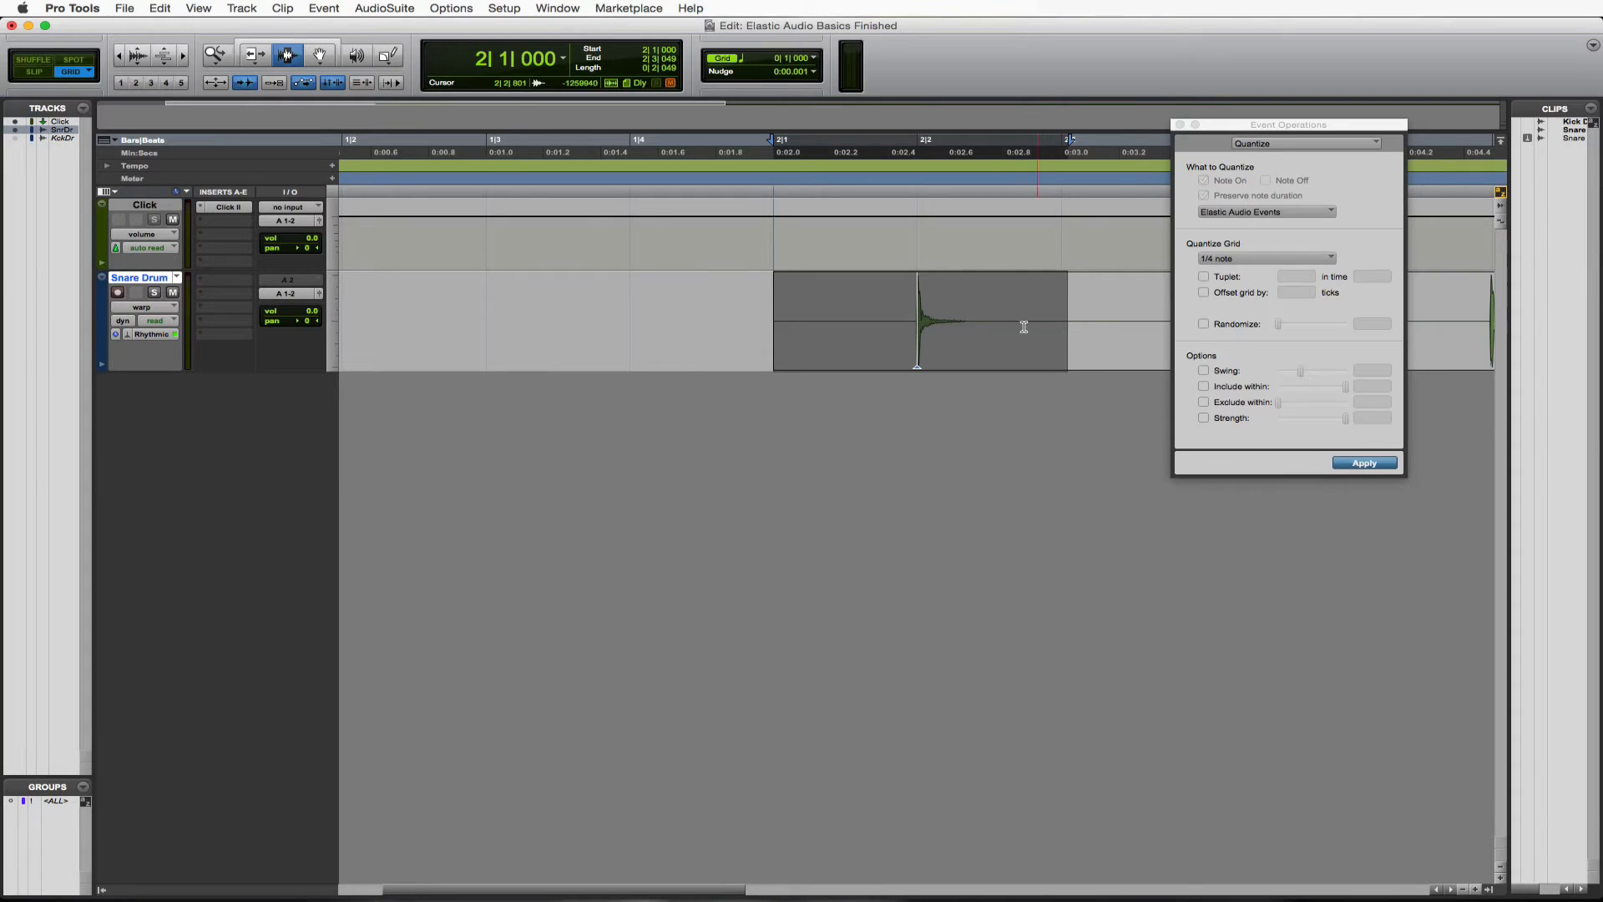
# - Select 5|3|000 to 6|1|000 around the last snare hit and quantize it to 1/4 notes, undoing and reapplying once
pyautogui.click(924, 323)
pyautogui.press('super+bracketleft')
pyautogui.press('super+bracketleft')
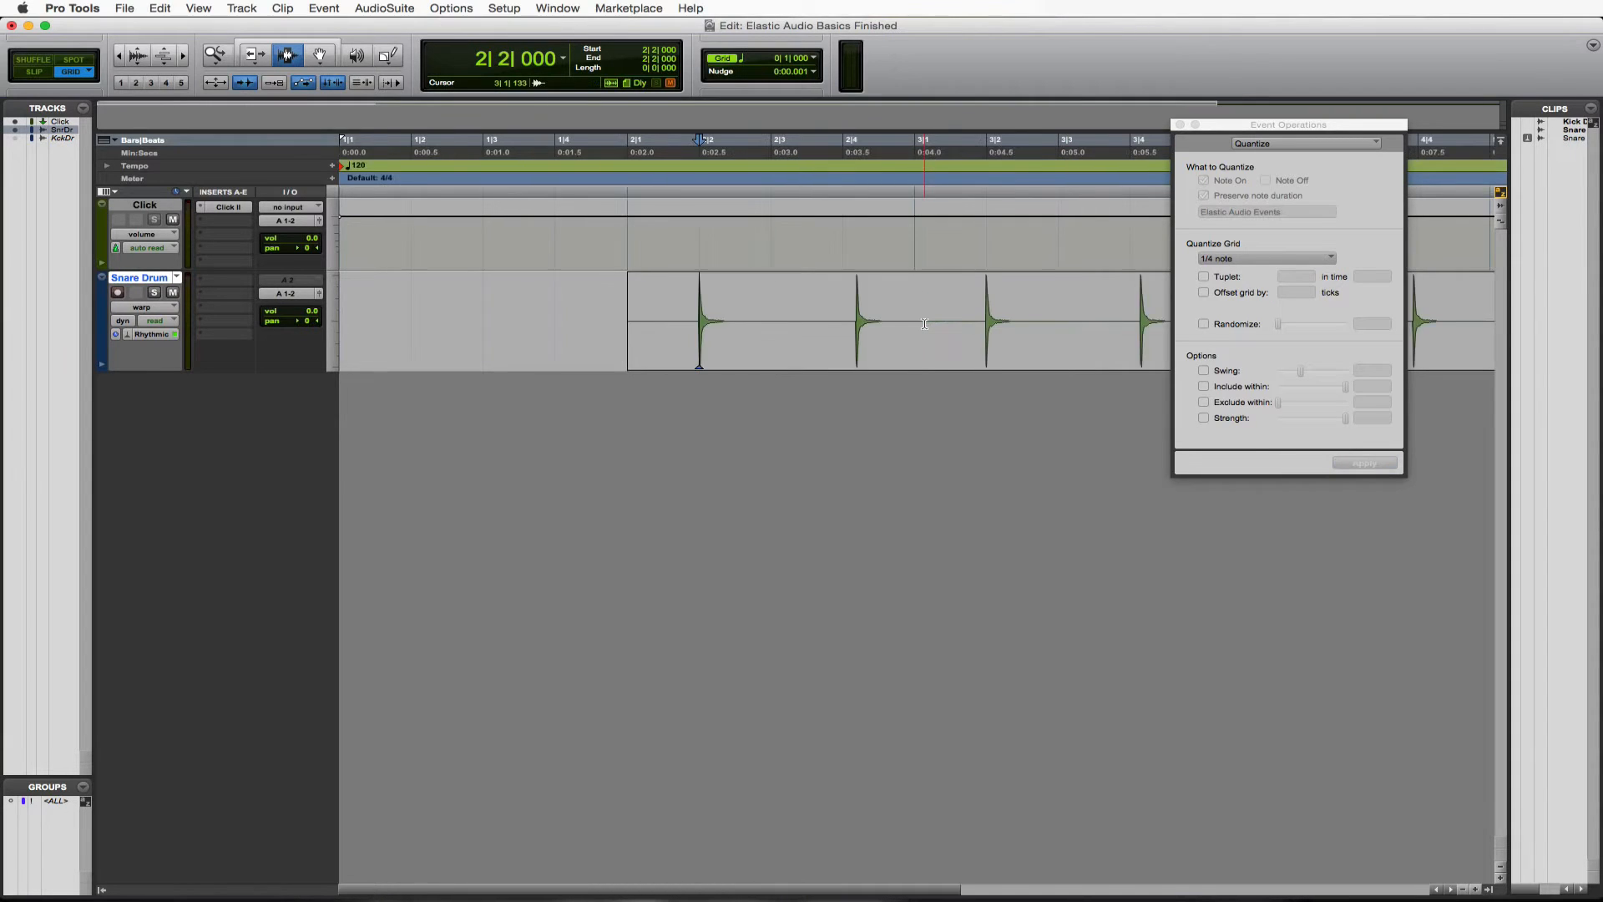
pyautogui.click(1020, 313)
pyautogui.press('super+bracketright')
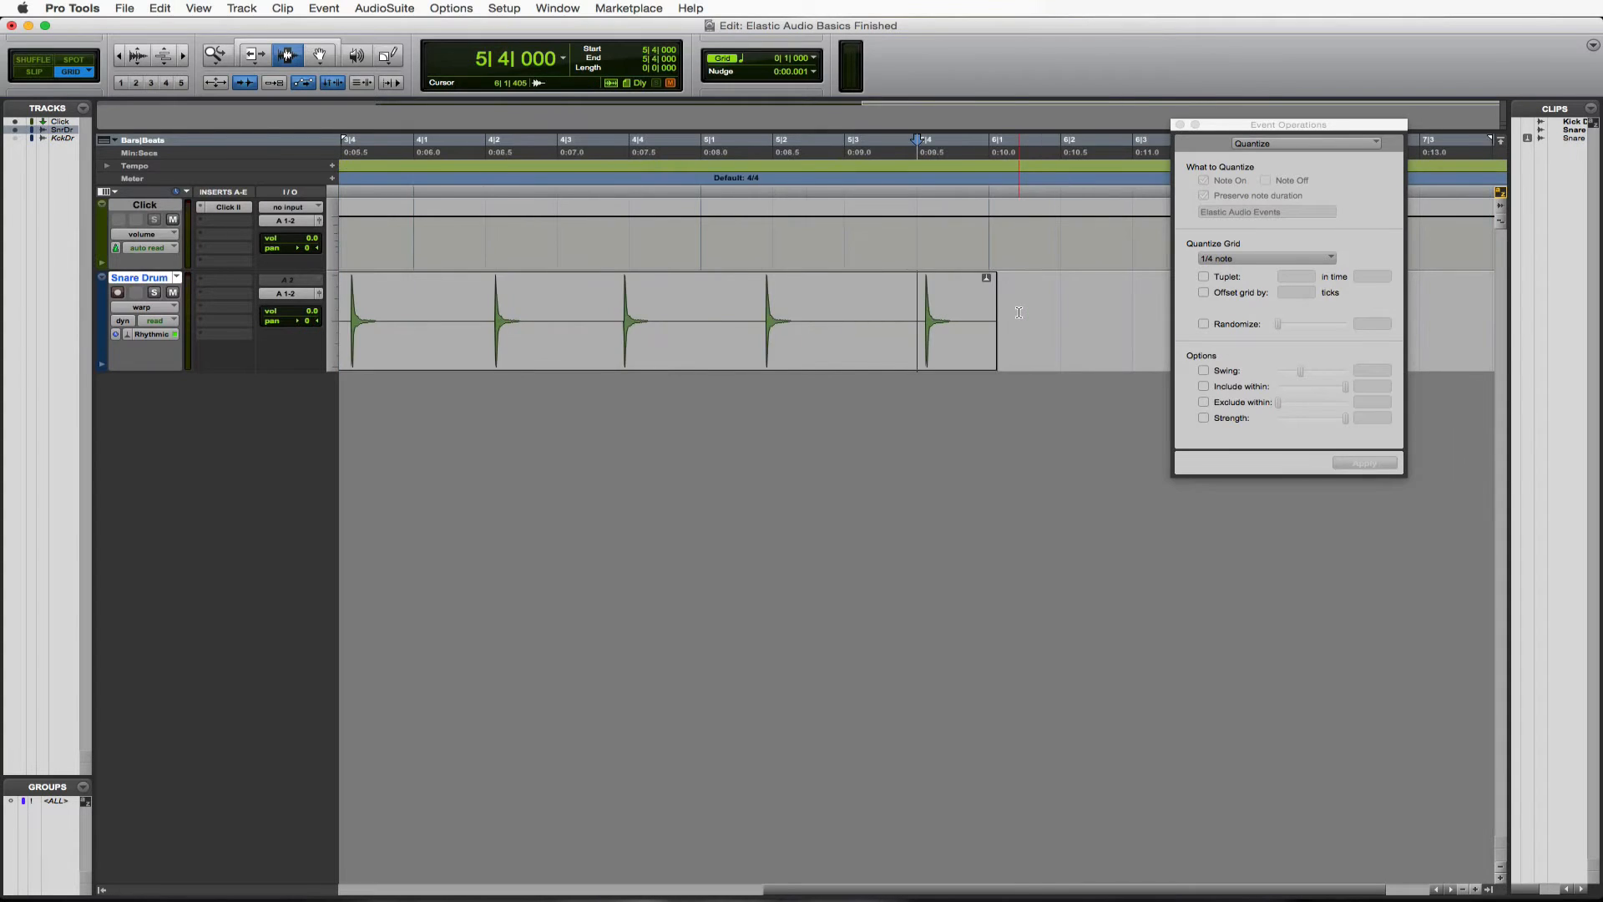
pyautogui.press('super+bracketright')
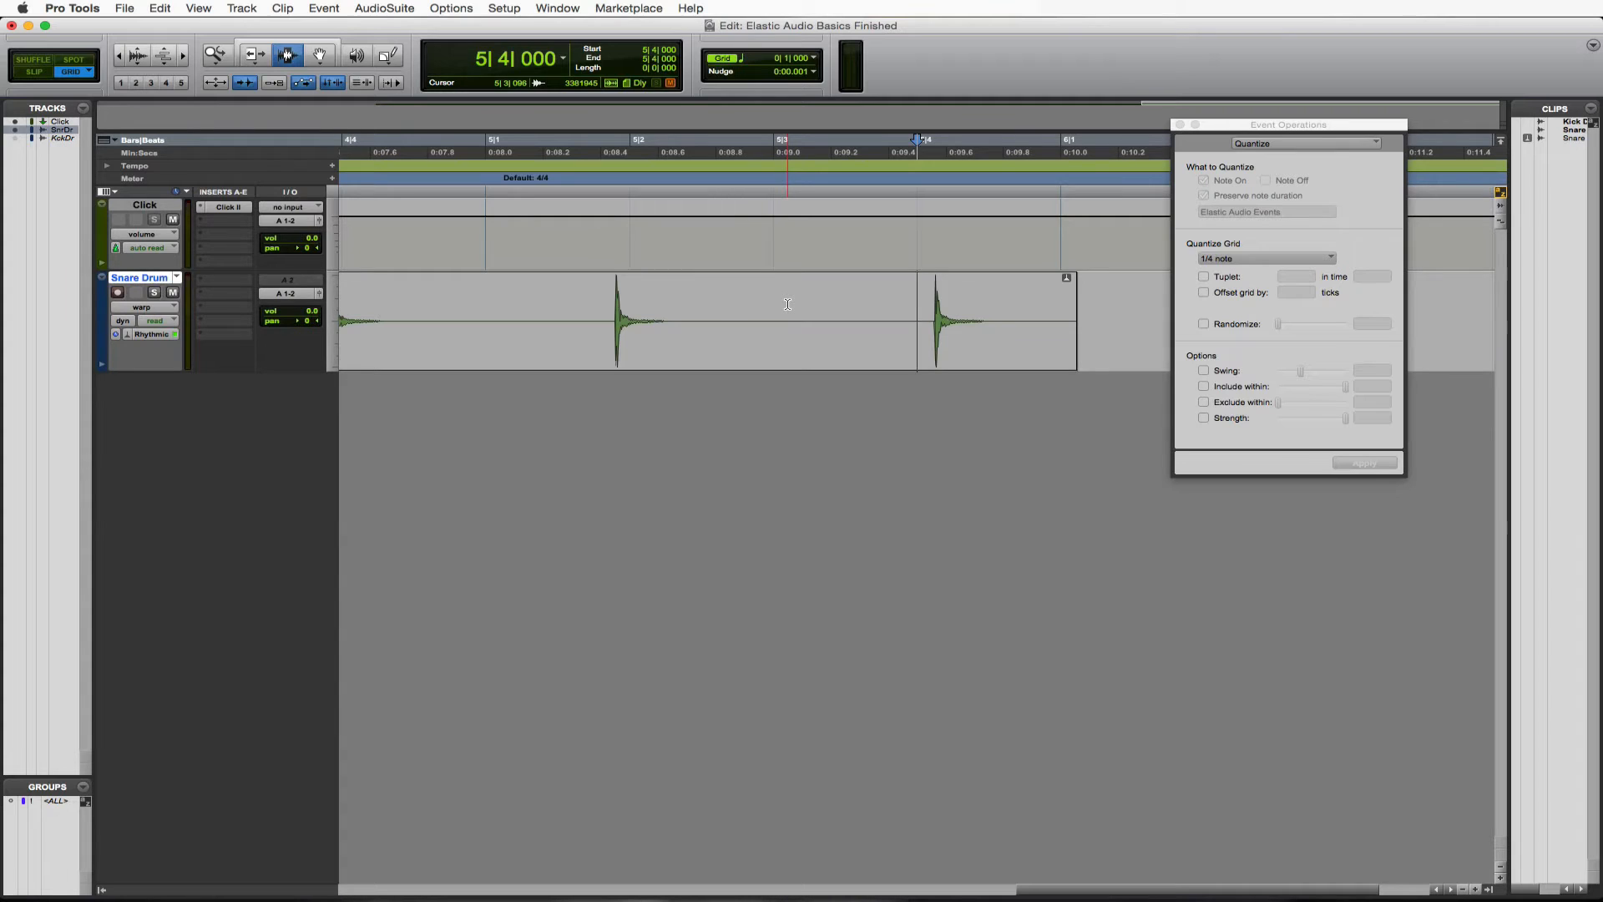
pyautogui.moveTo(783, 302); pyautogui.dragTo(1031, 314)
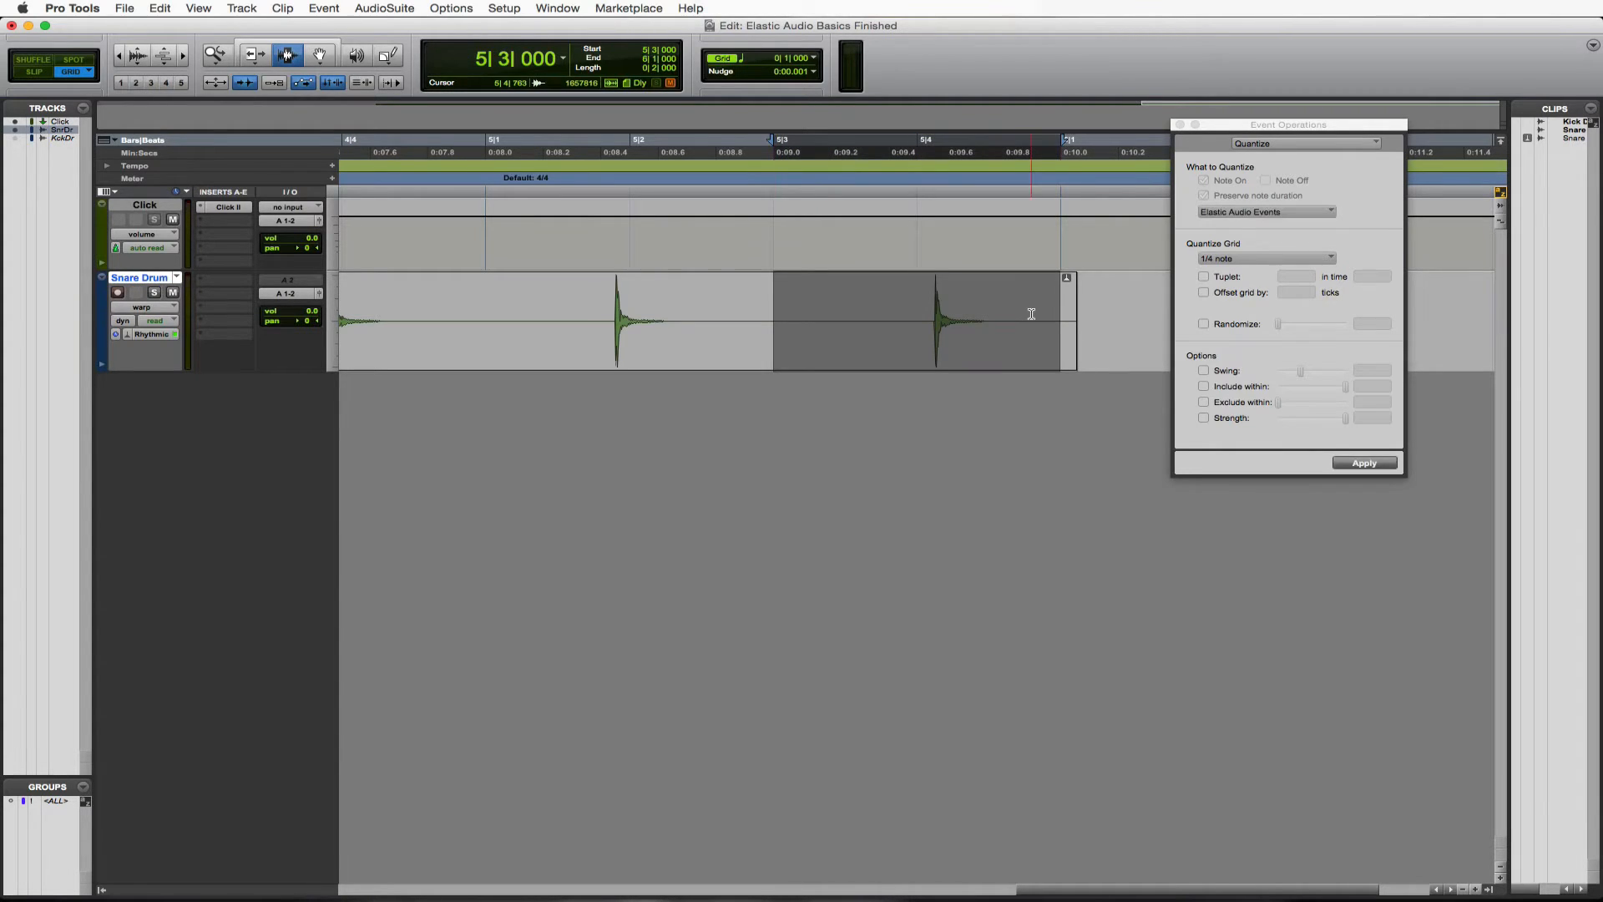
pyautogui.click(1365, 463)
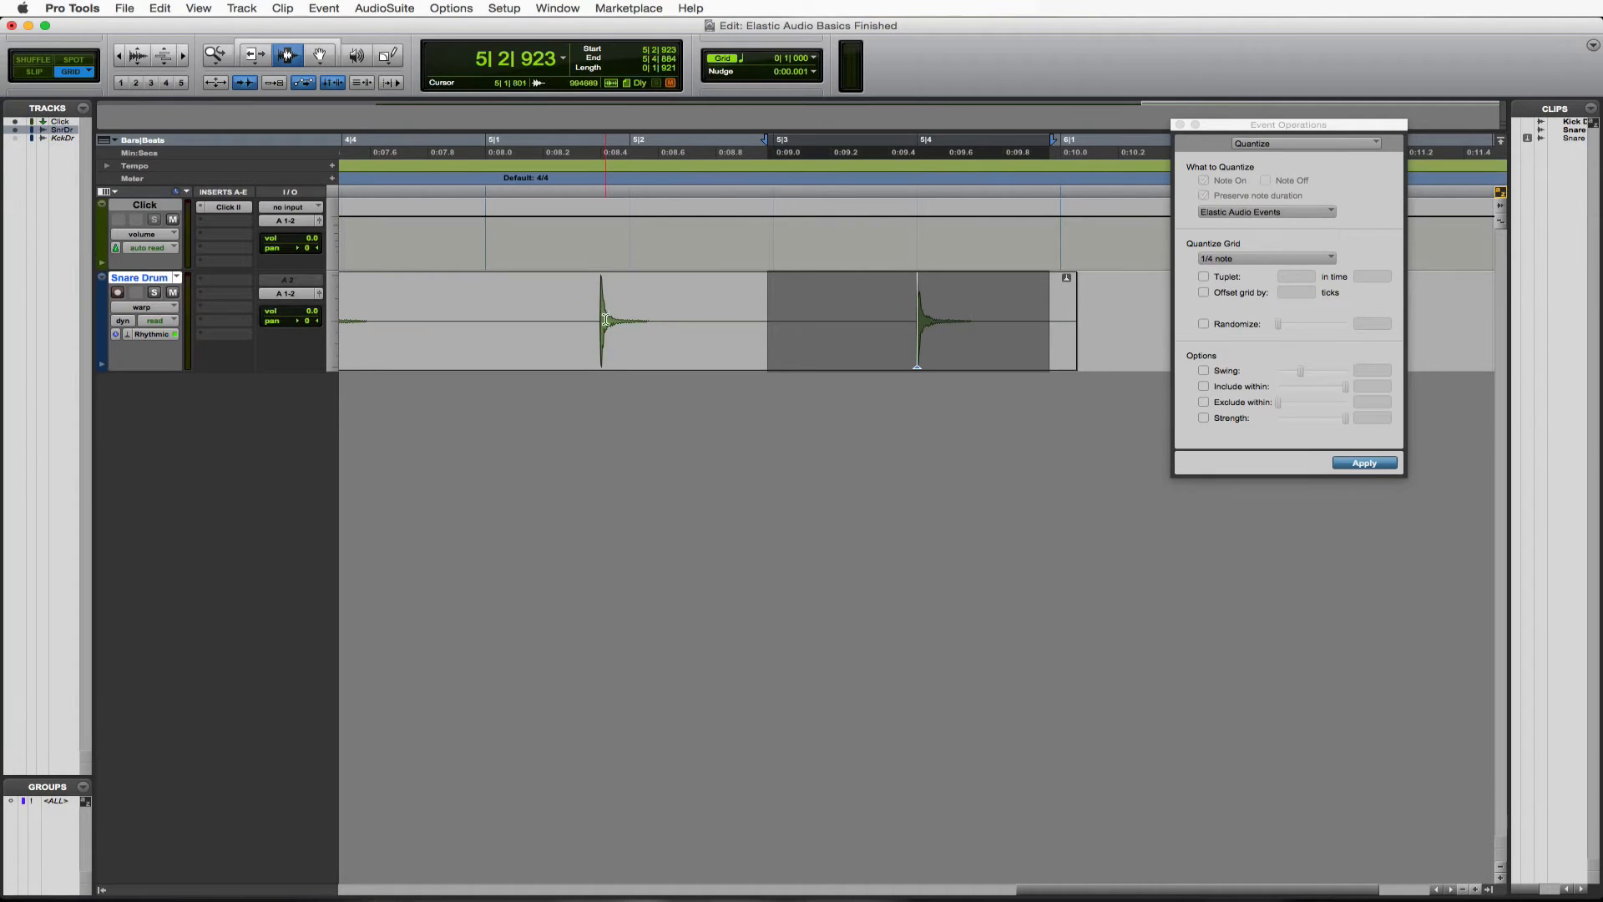
pyautogui.press('super+z')
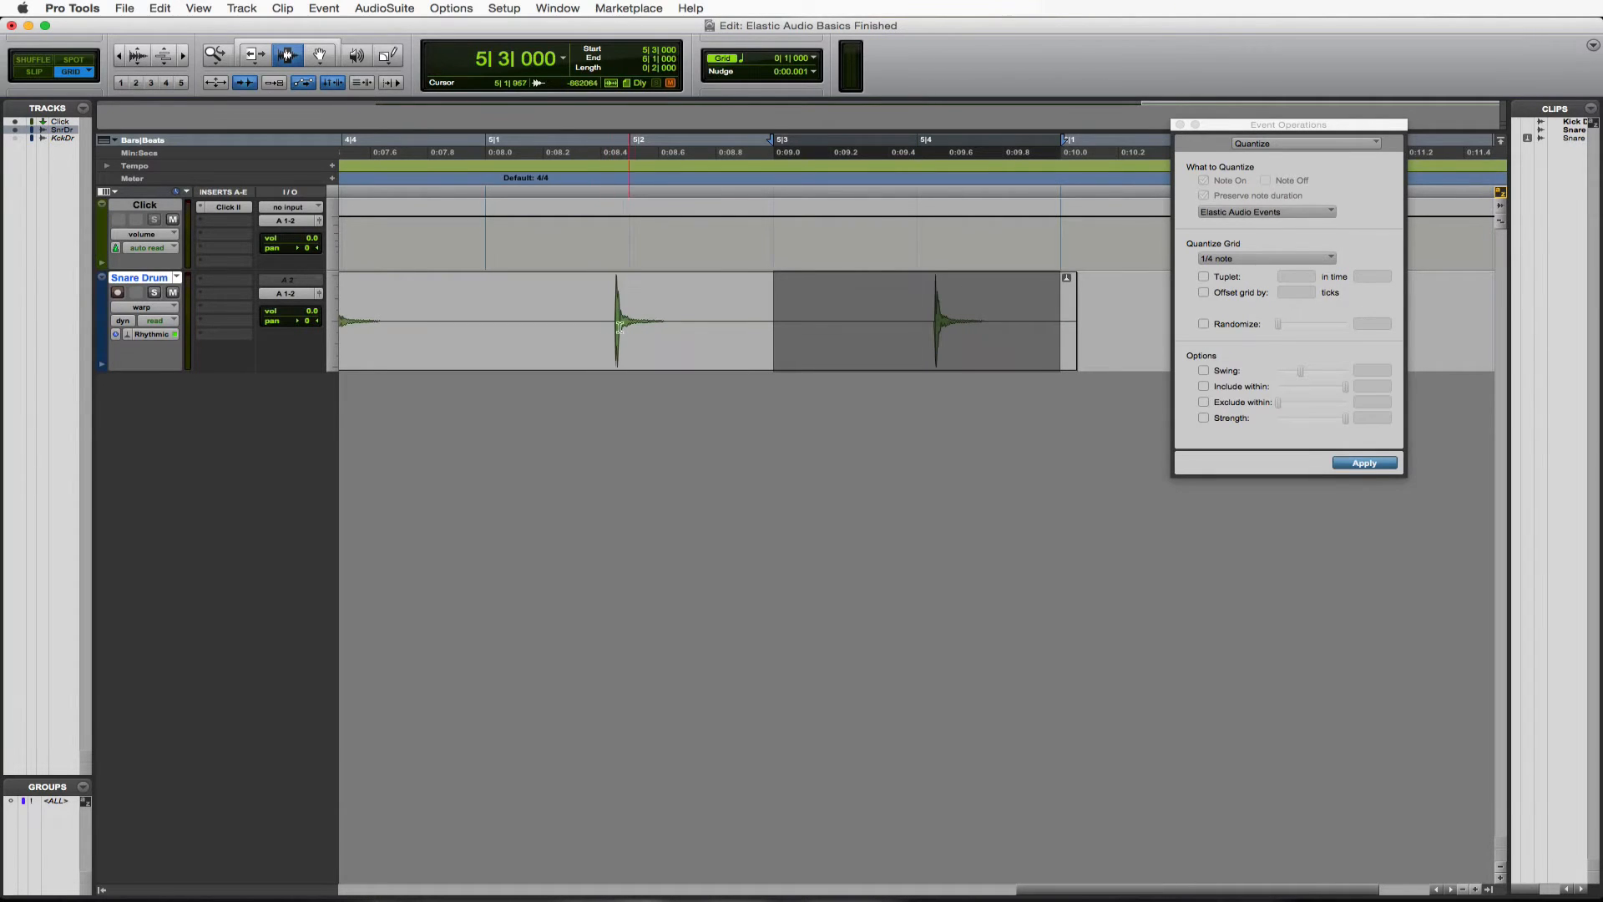
pyautogui.click(1361, 464)
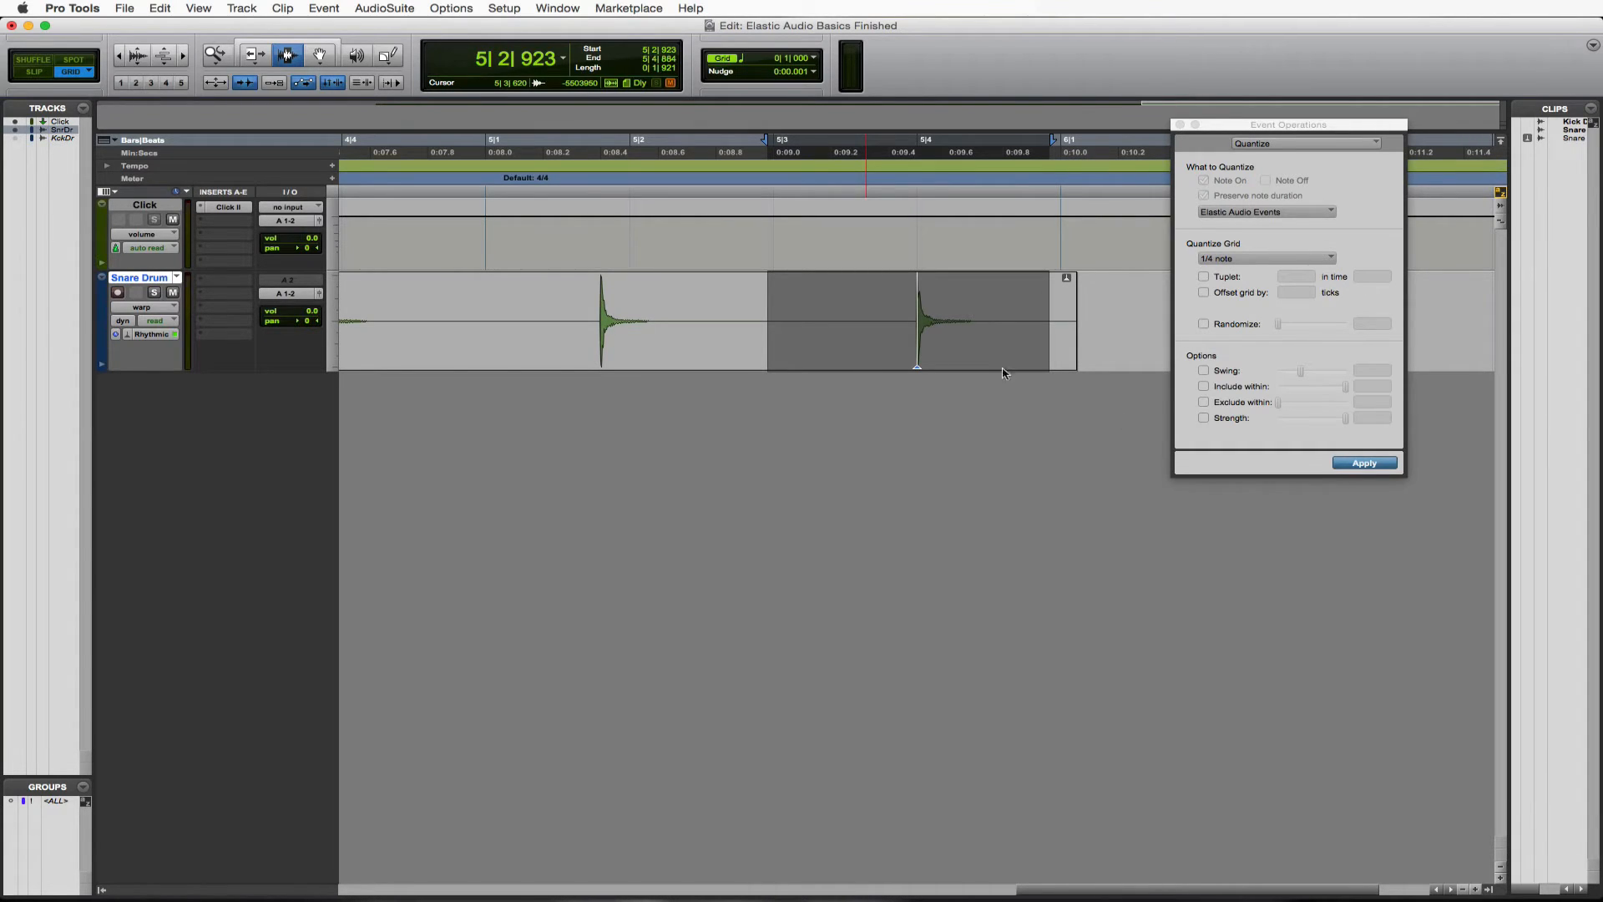
# - Select the second to fourth snare hits from 2|3|000 to 4|1|000 and quantize them to 1/4 notes
pyautogui.click(902, 327)
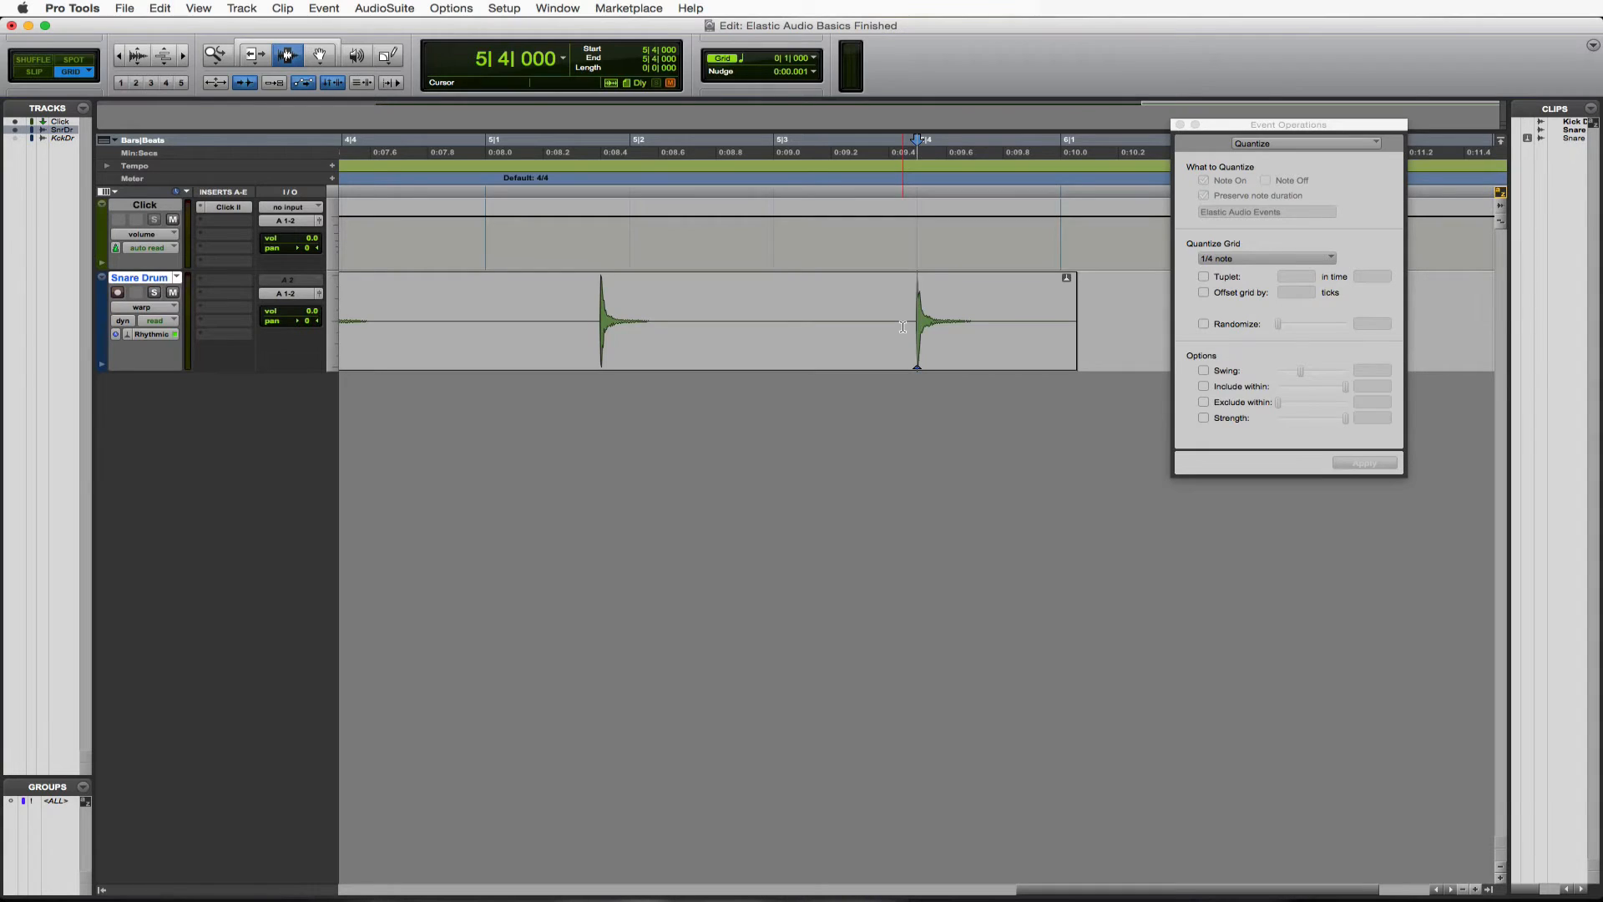
pyautogui.press('super+bracketleft')
pyautogui.press('super+bracketleft')
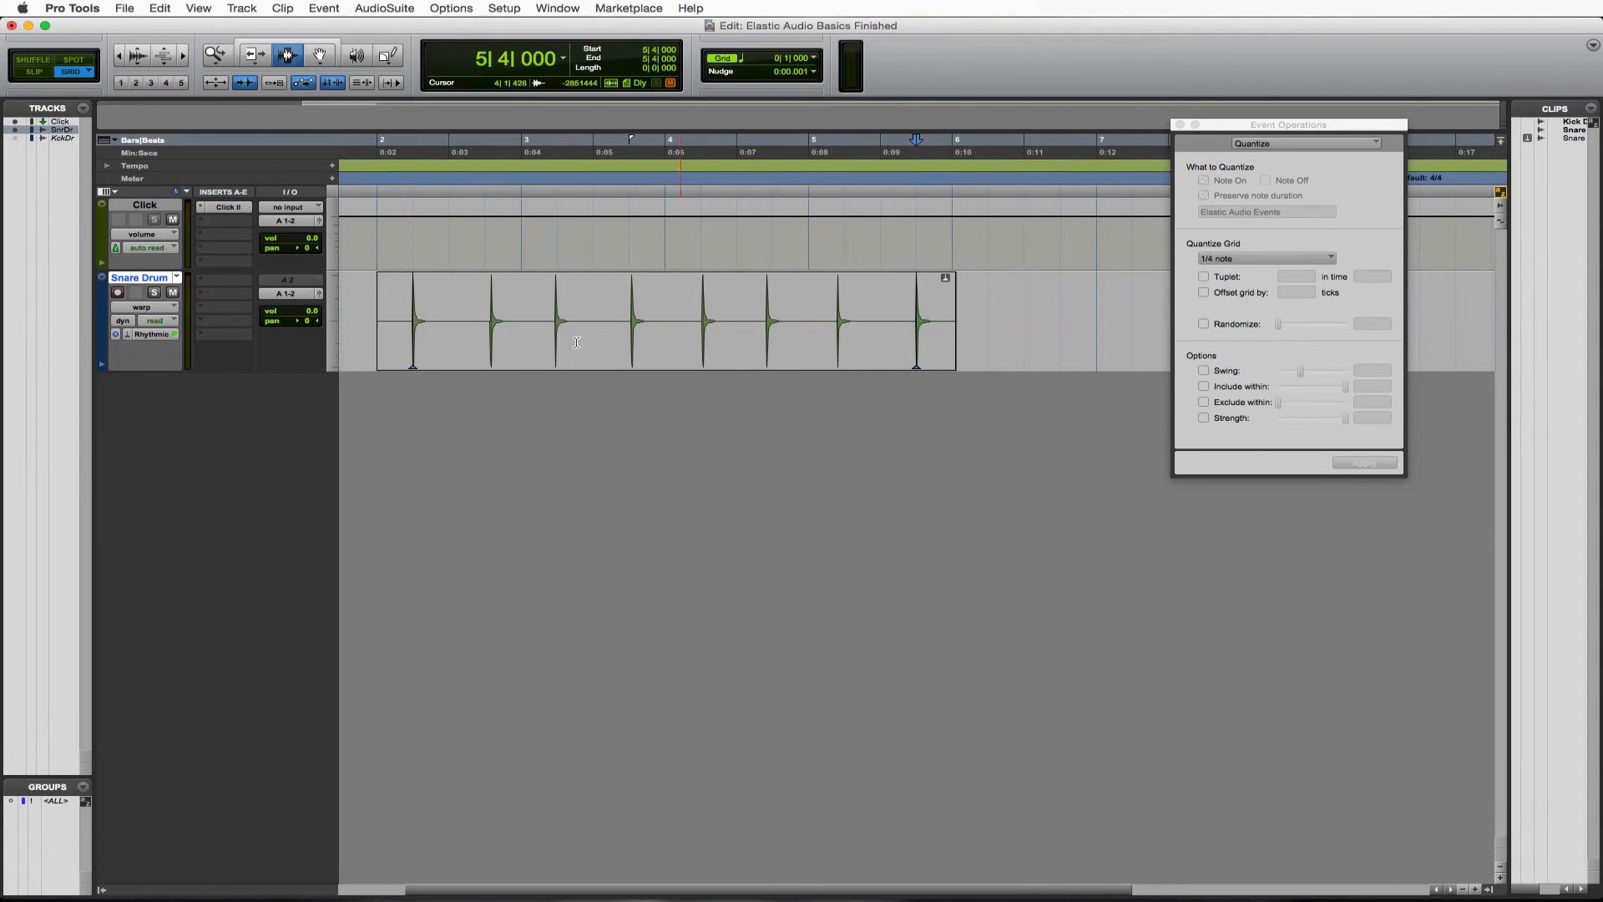
pyautogui.moveTo(455, 318); pyautogui.dragTo(679, 307)
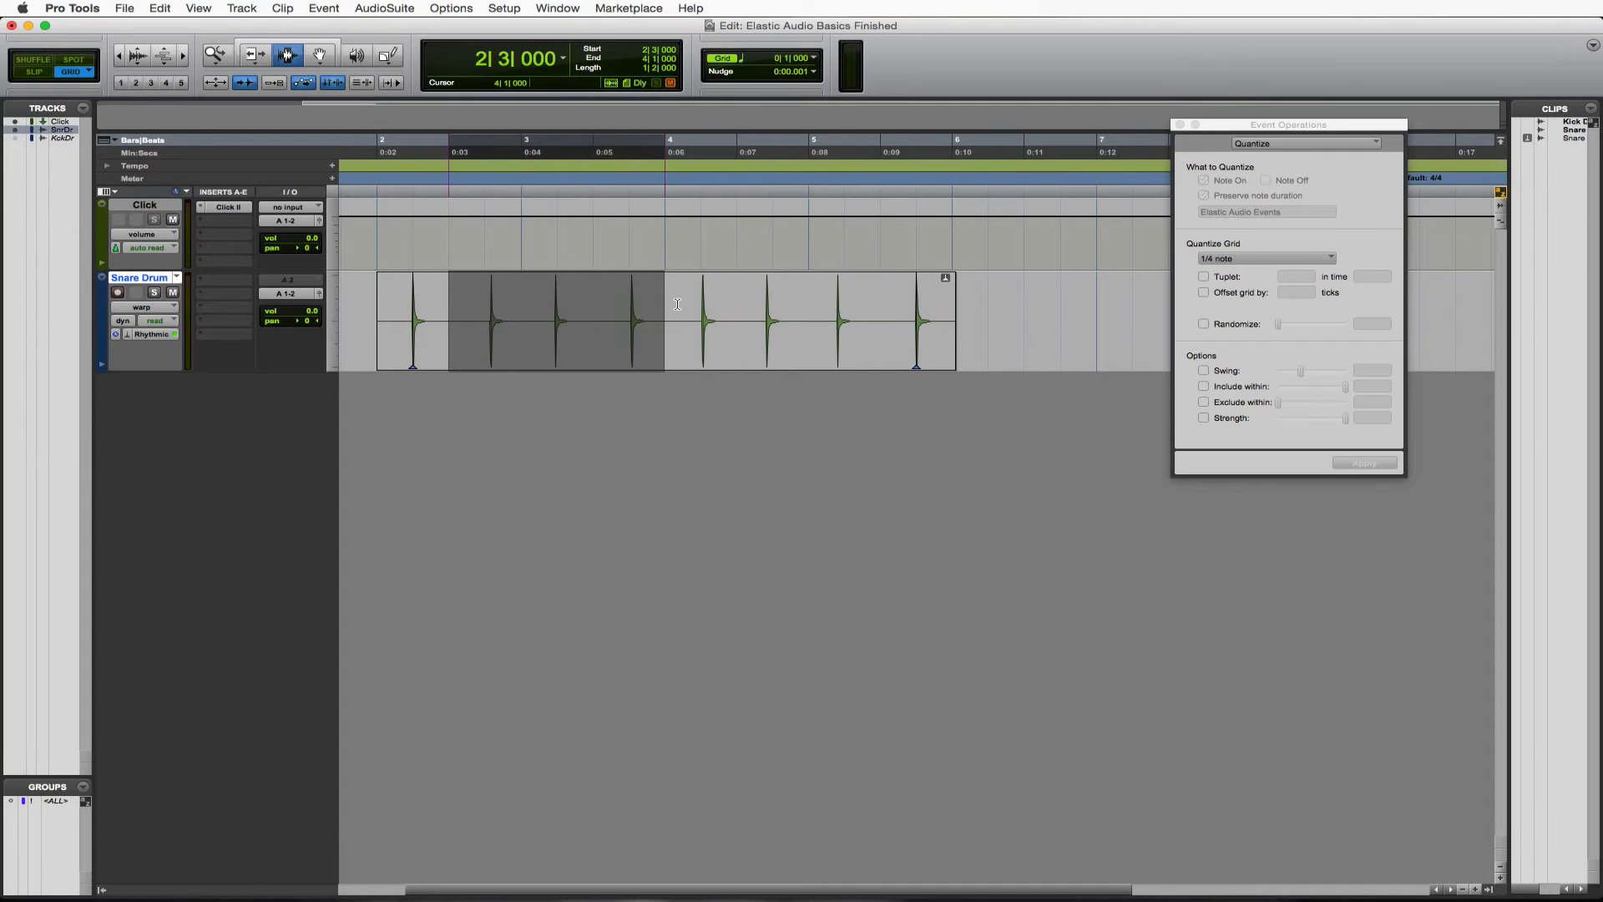
pyautogui.press('super+bracketright')
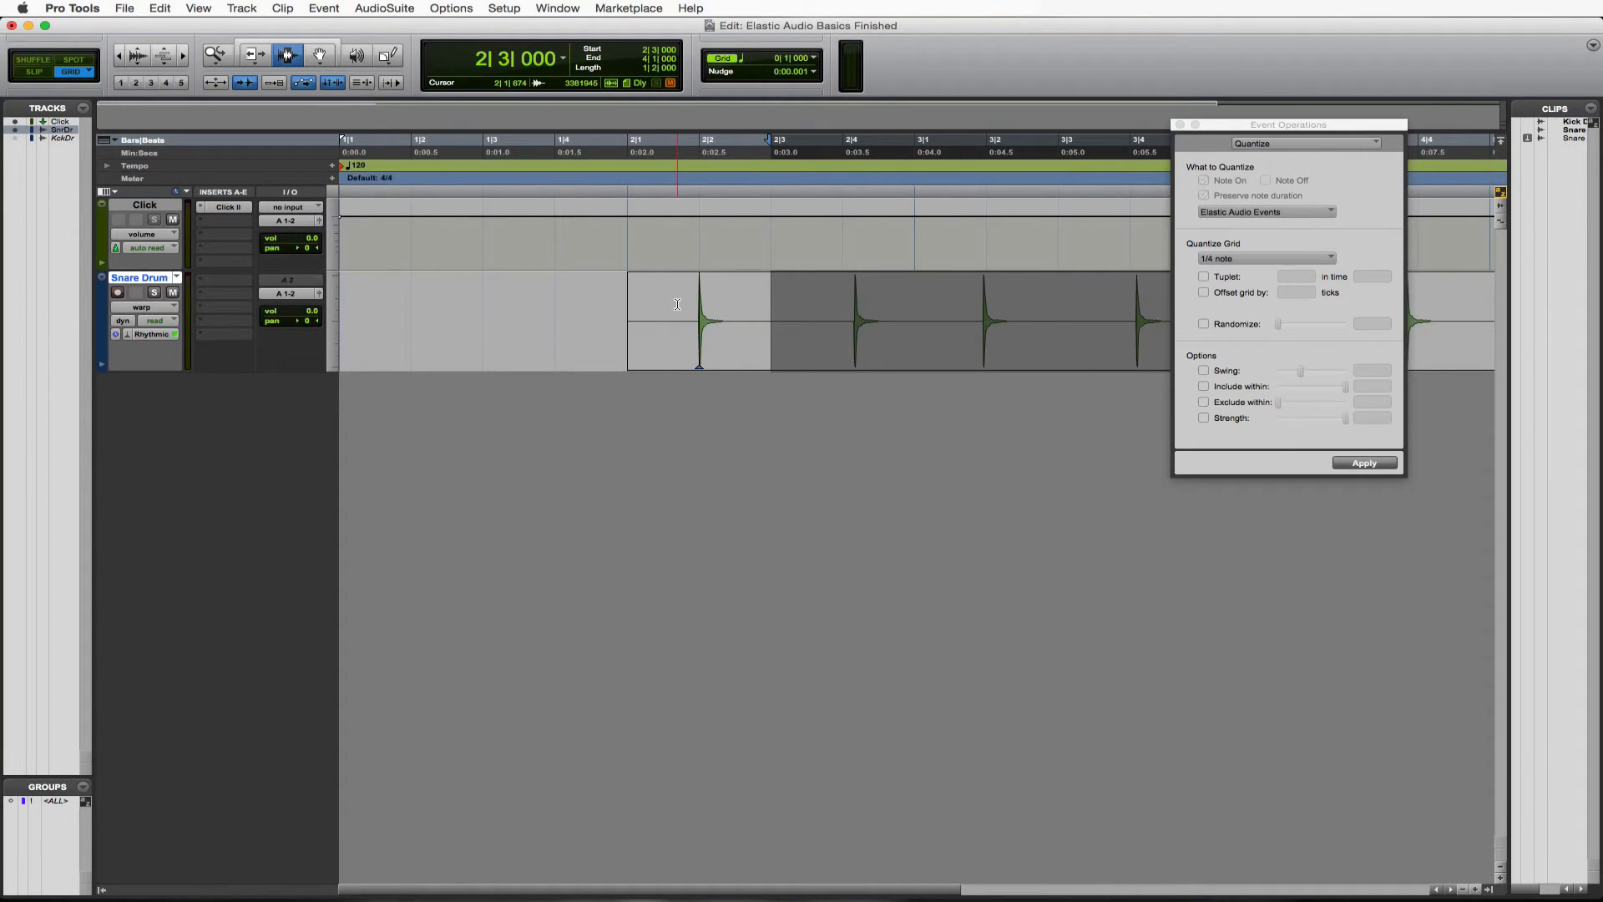
pyautogui.click(1365, 463)
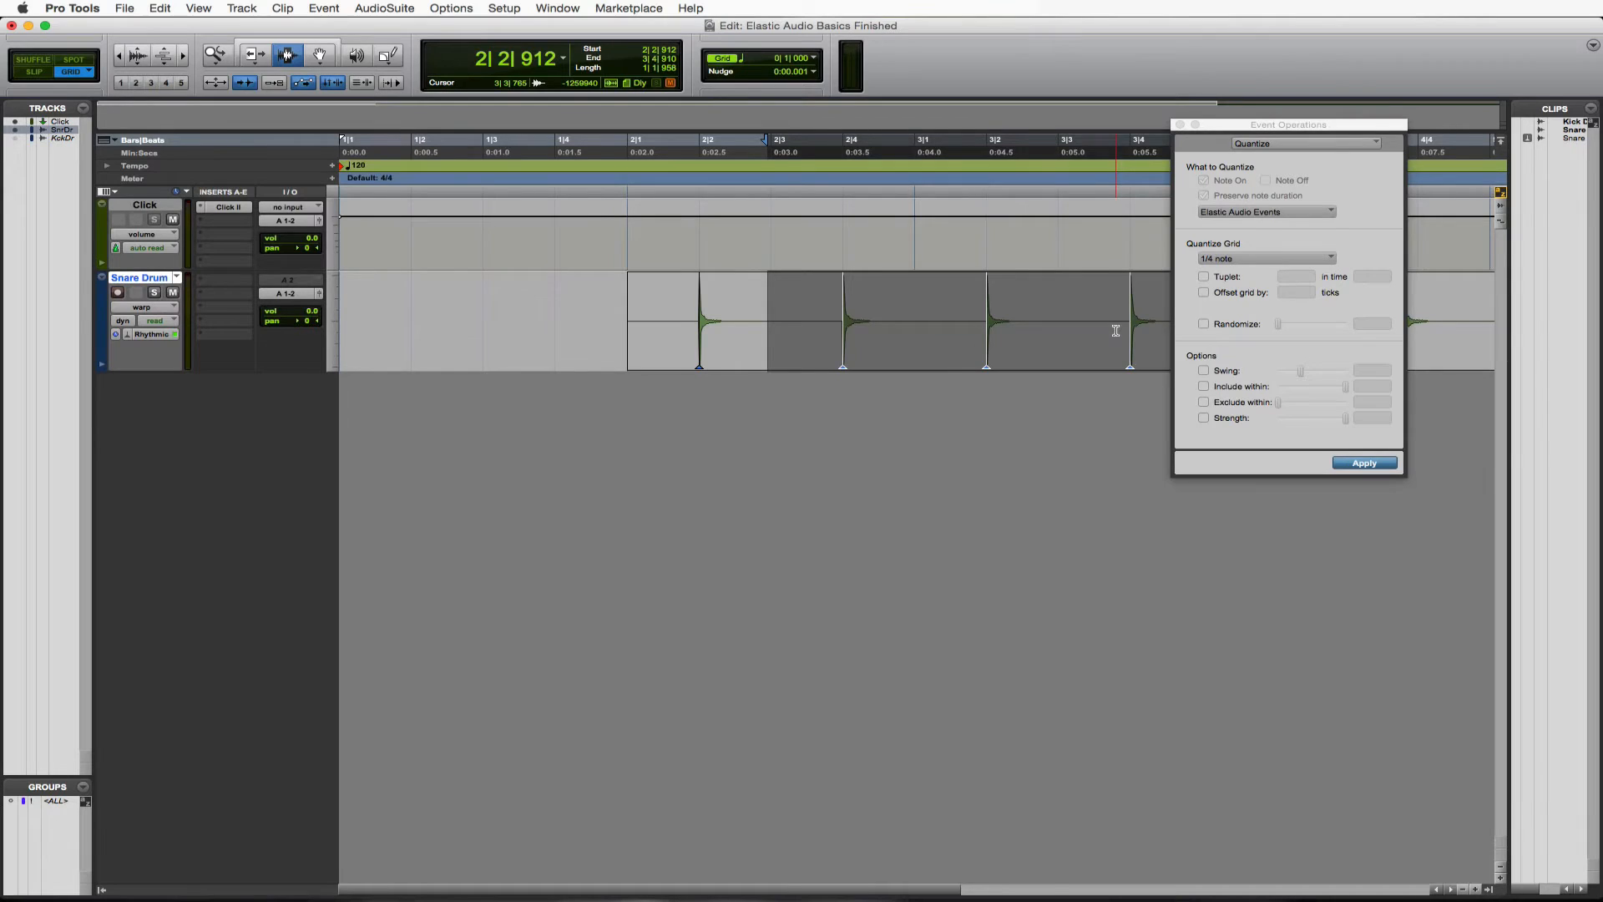
# - With the Grabber tool, add warp markers to the snare hits near 5|2 and 4|4 and move them onto those beats
pyautogui.hscroll(5, 1116, 331)
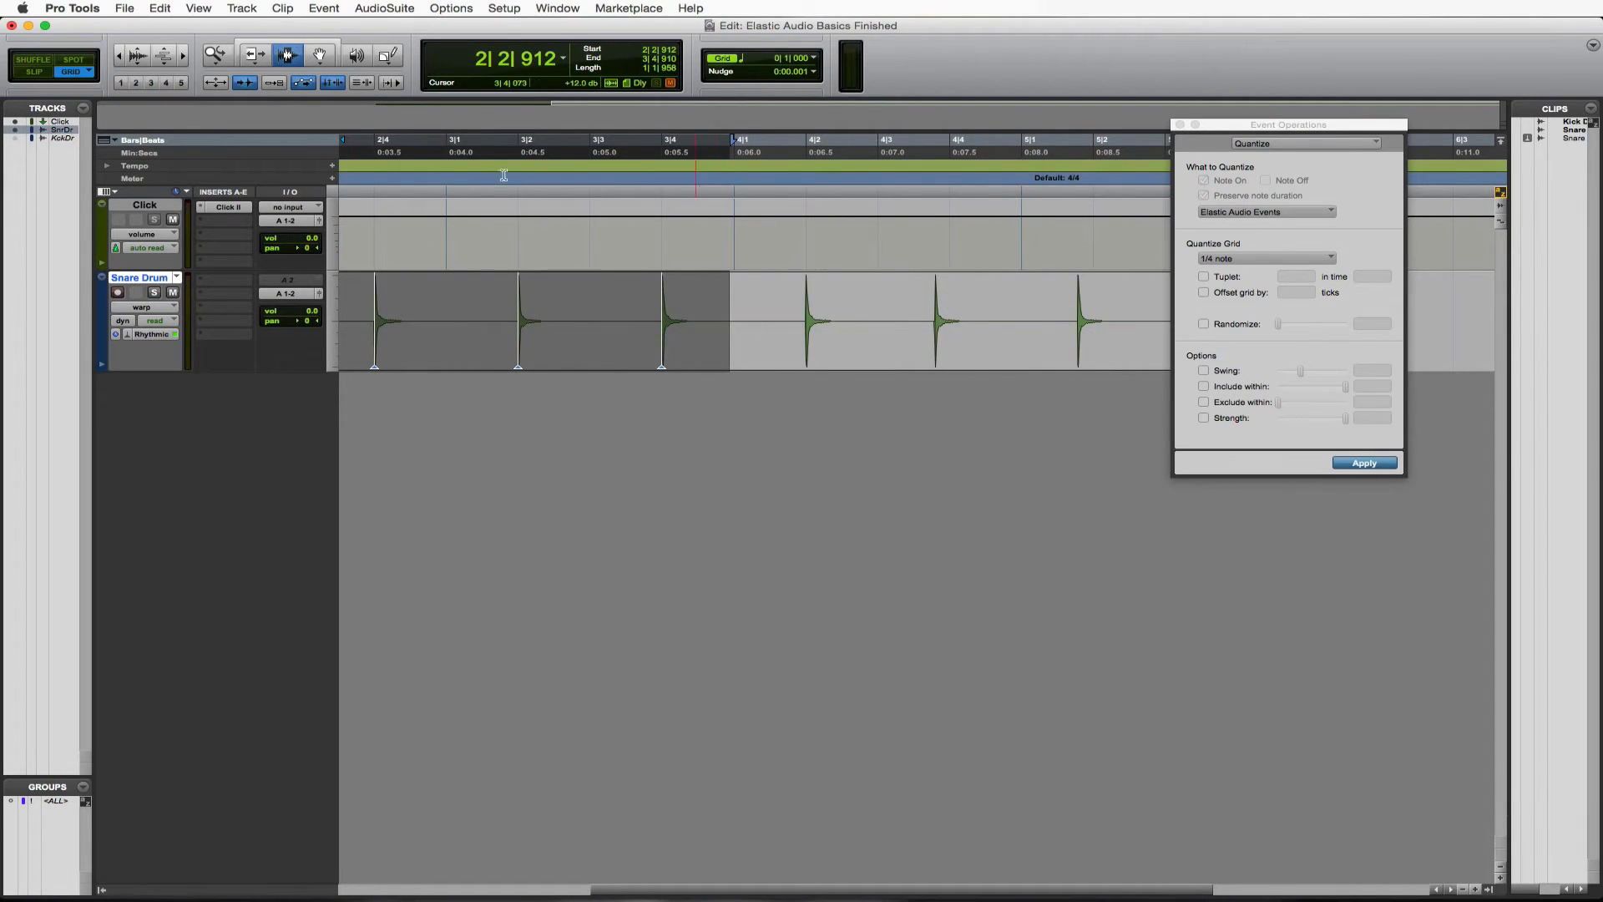
pyautogui.click(321, 56)
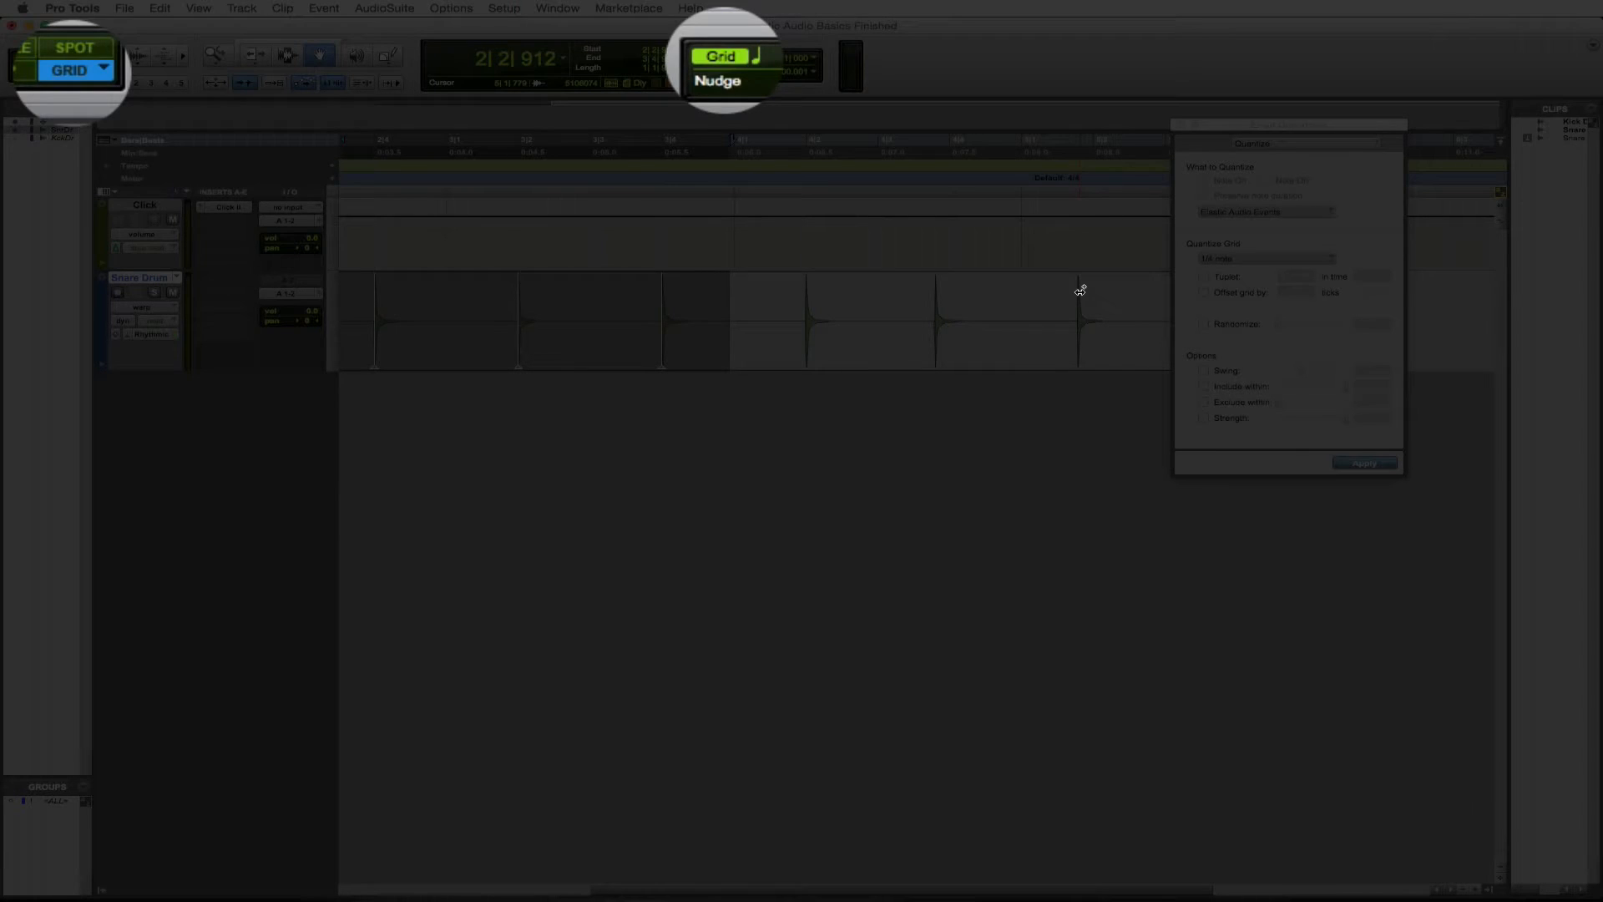
pyautogui.doubleClick(1081, 290)
pyautogui.moveTo(1080, 290); pyautogui.dragTo(1093, 293)
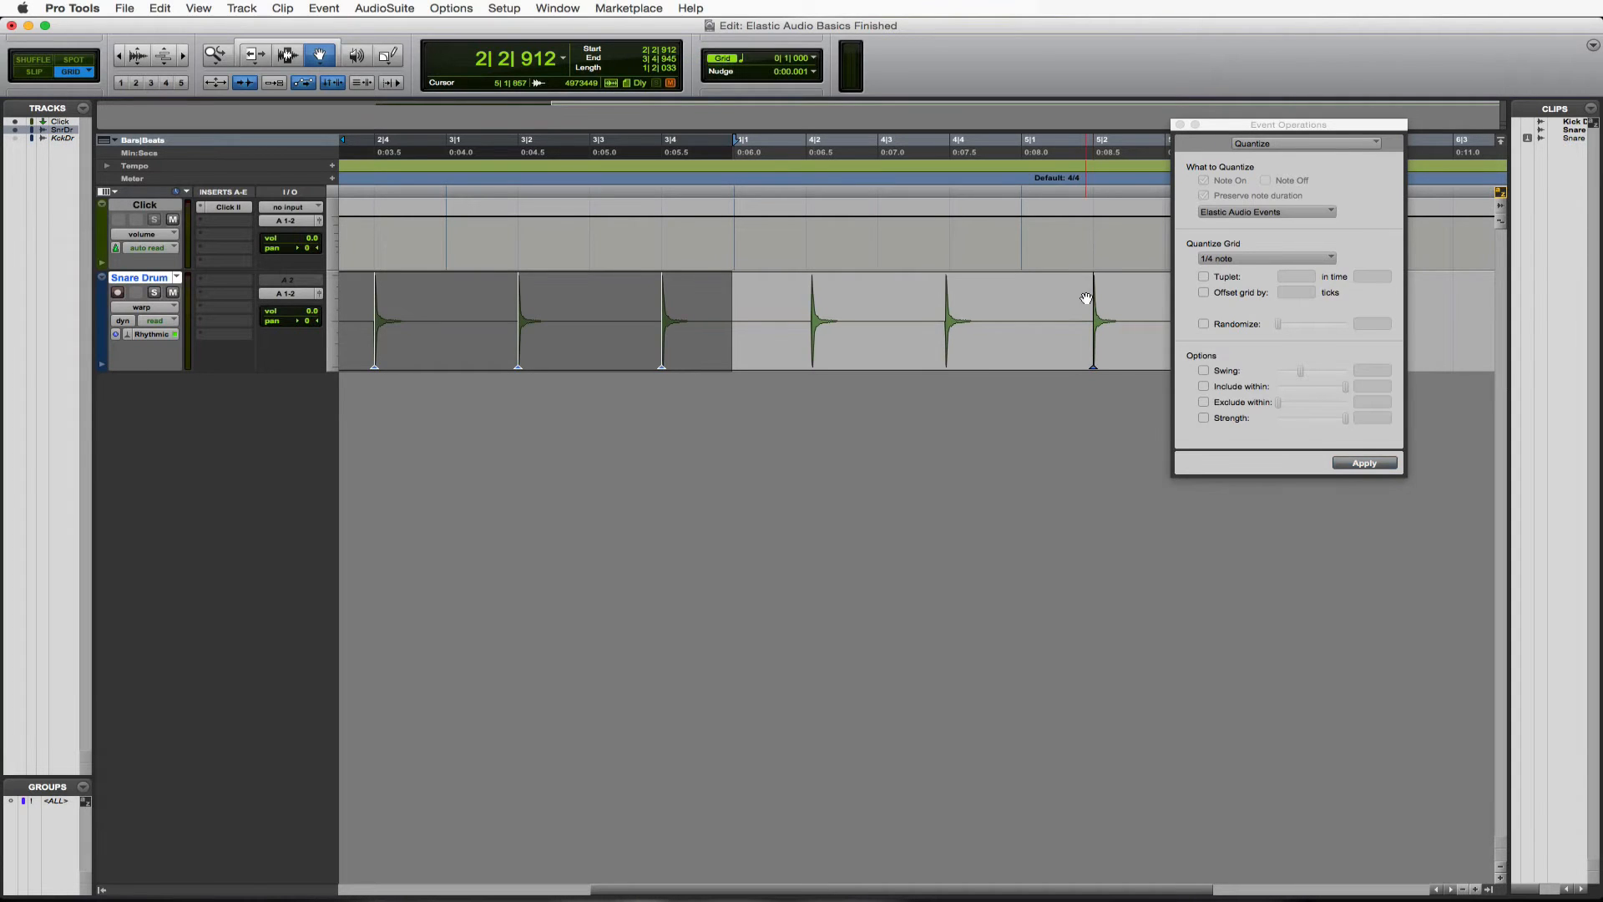
pyautogui.doubleClick(946, 288)
pyautogui.moveTo(946, 288); pyautogui.dragTo(950, 288)
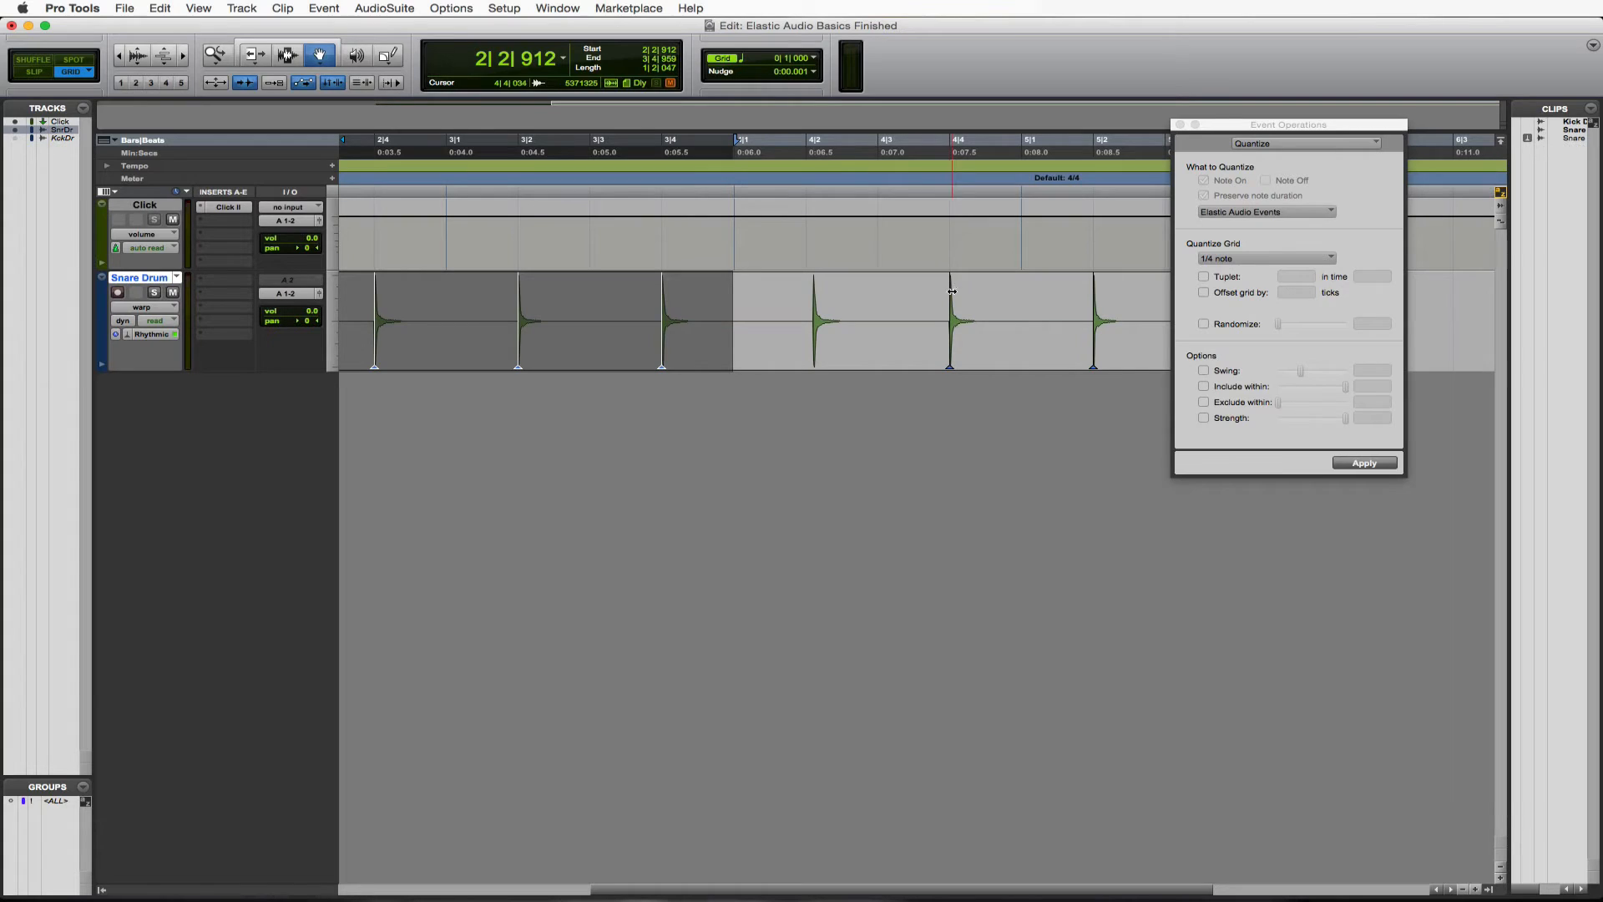
# - Add a warp marker to the snare hit near 4|2 and move it onto that beat
pyautogui.doubleClick(815, 289)
pyautogui.moveTo(816, 290); pyautogui.dragTo(803, 292)
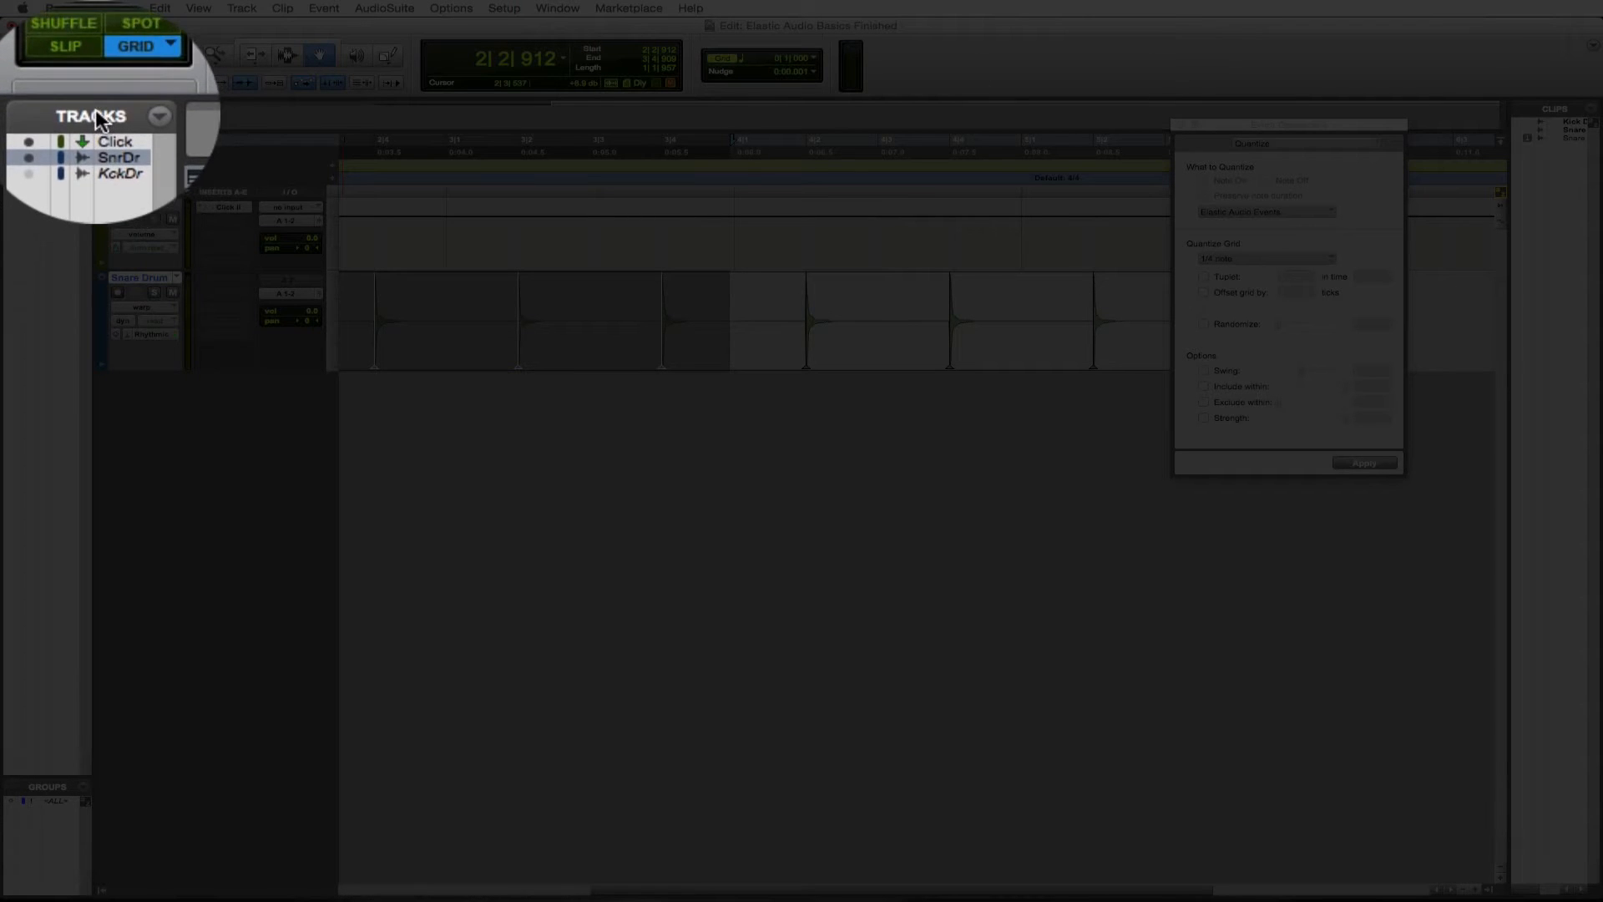
# - Show the hidden, inactive Kick Drum track and make it active
pyautogui.click(121, 138)
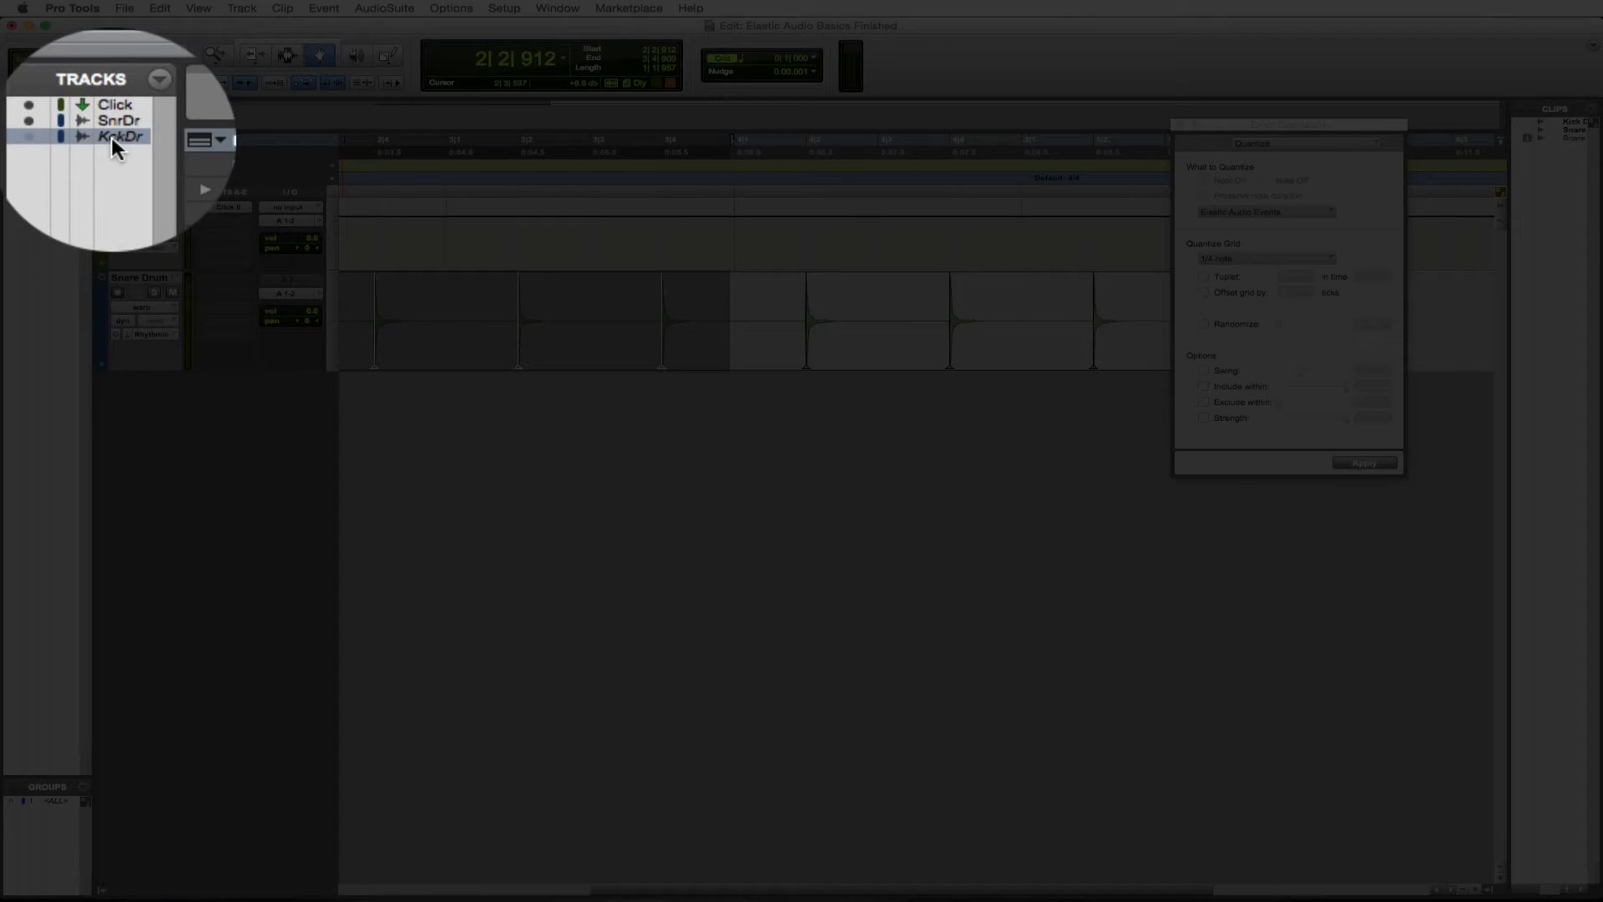
pyautogui.rightClick(112, 137)
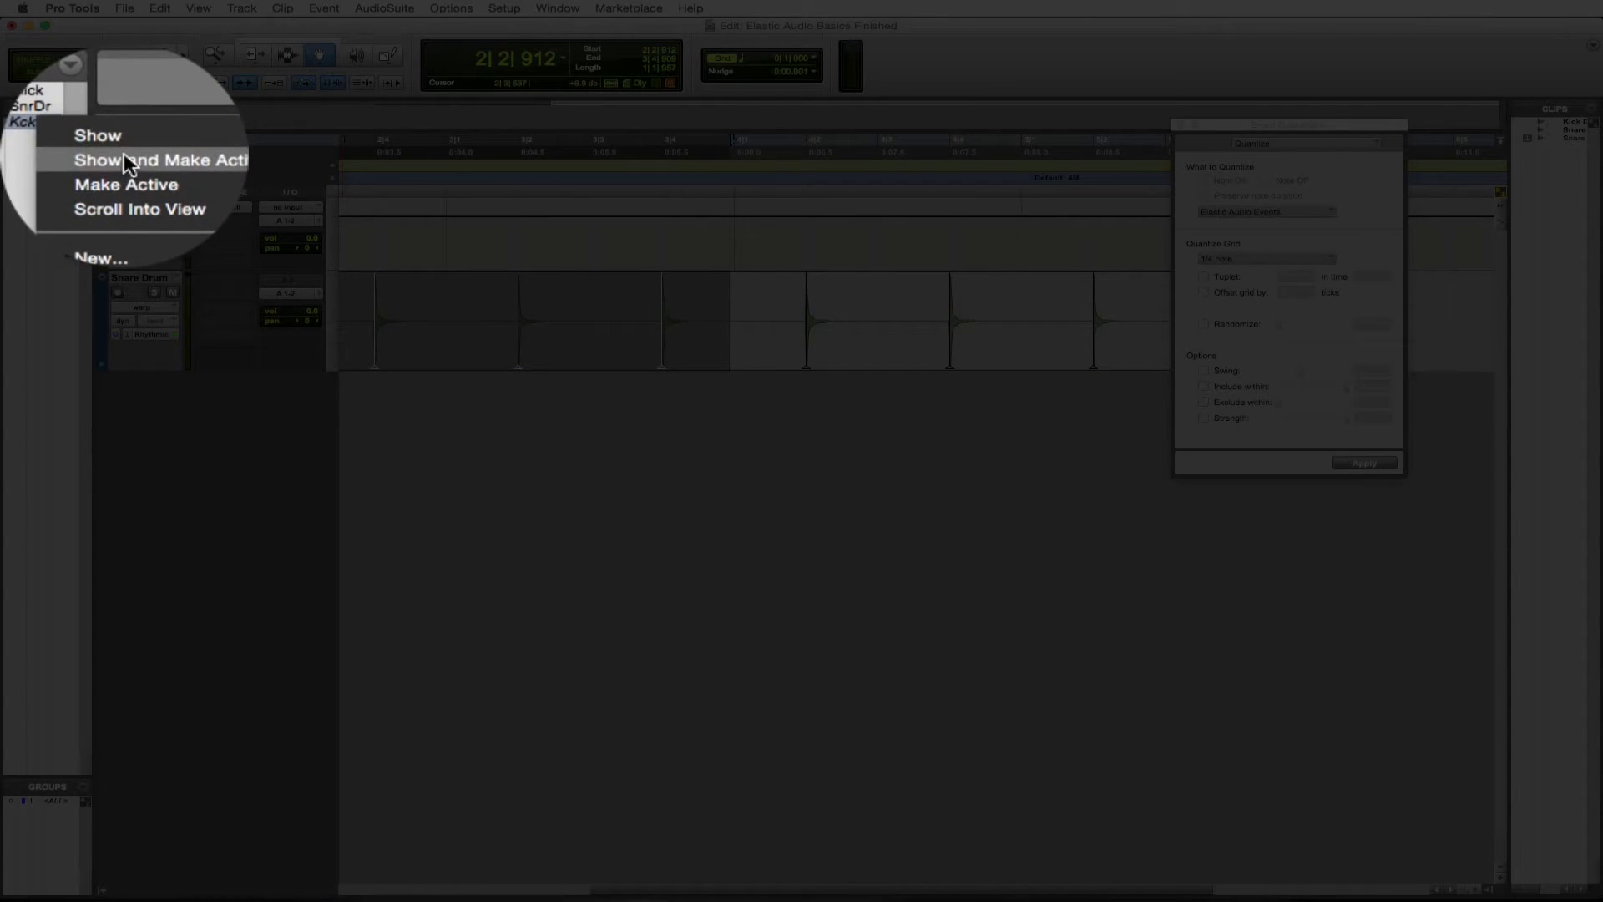
pyautogui.click(124, 160)
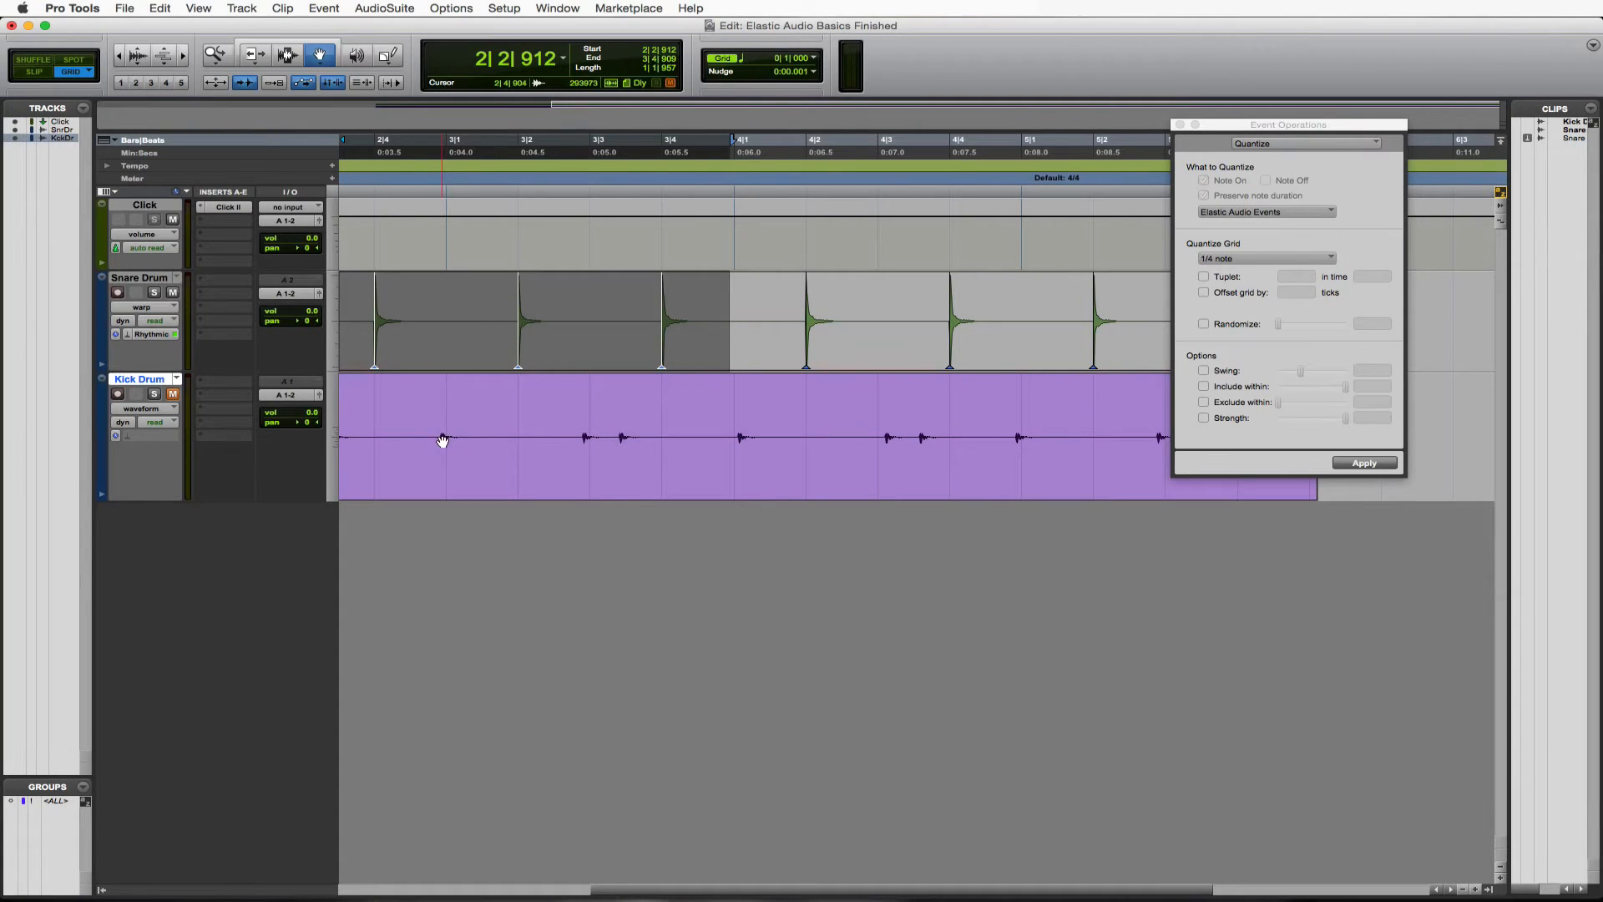
# - With the Selector tool, place the cursor at 2|1|000 on the Kick Drum track, enabling Rhythmic Elastic Audio and warp view for the track
pyautogui.click(288, 56)
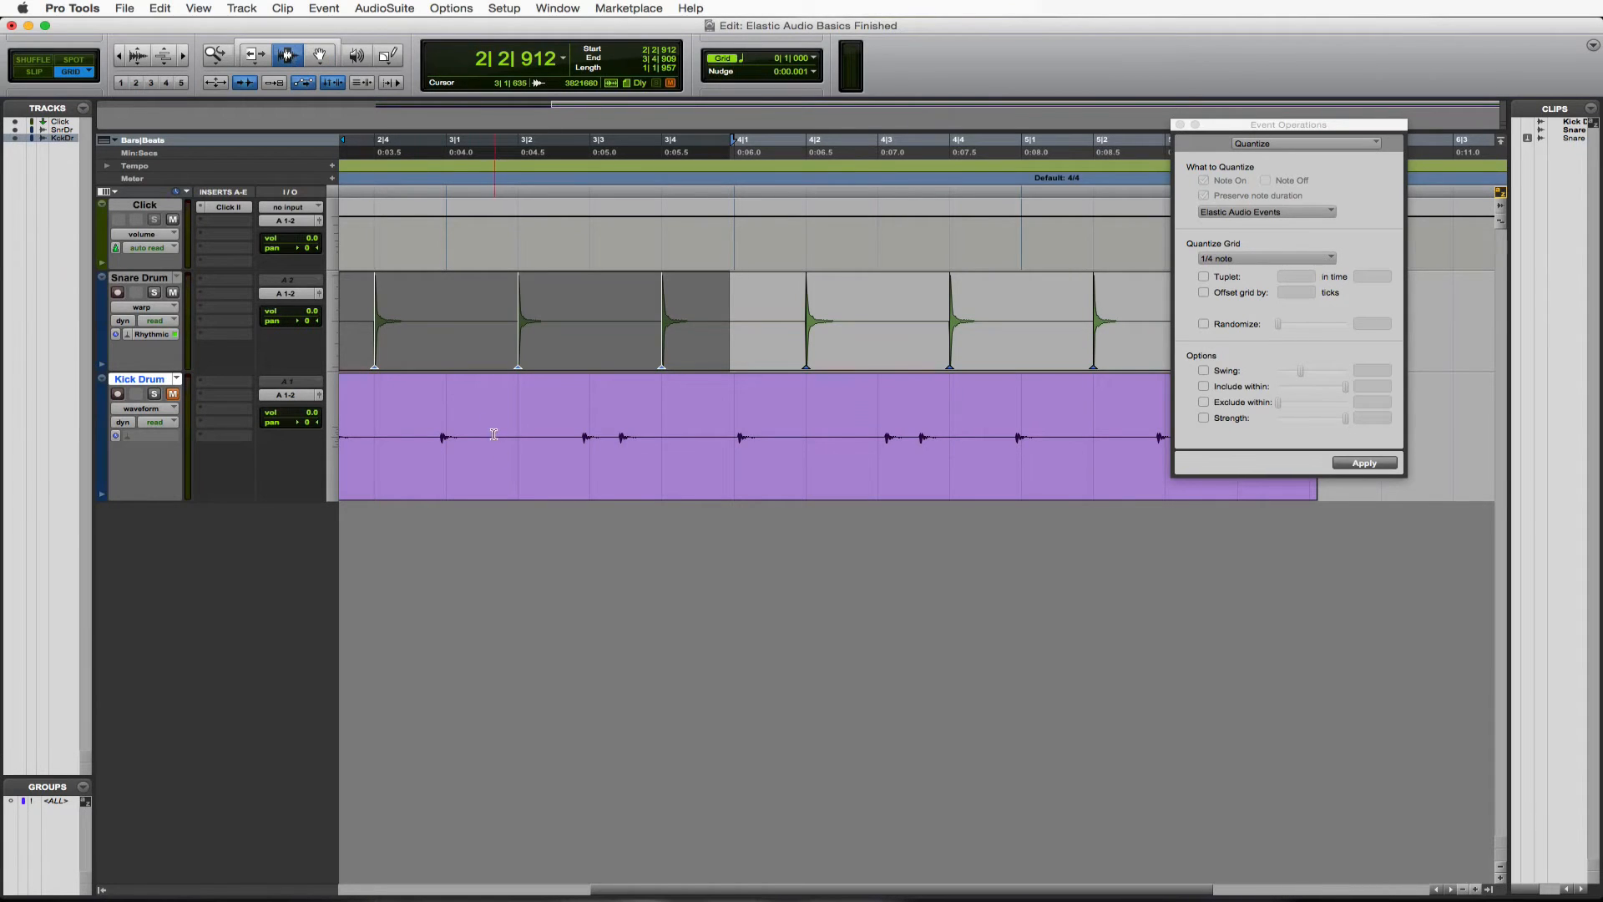
pyautogui.press('r')
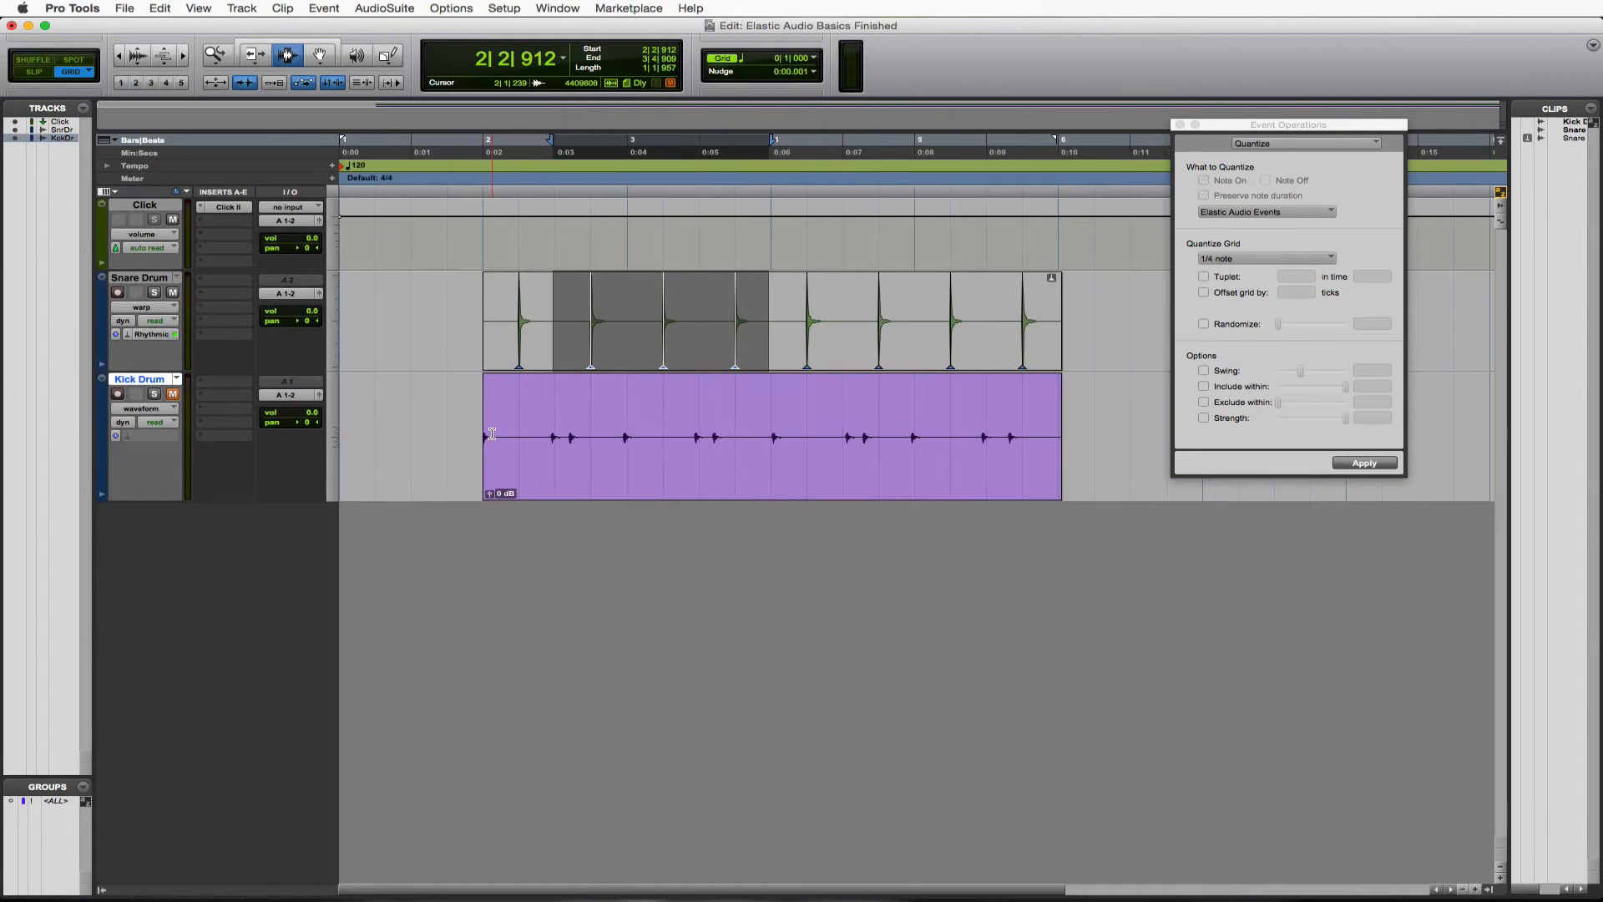
pyautogui.click(487, 434)
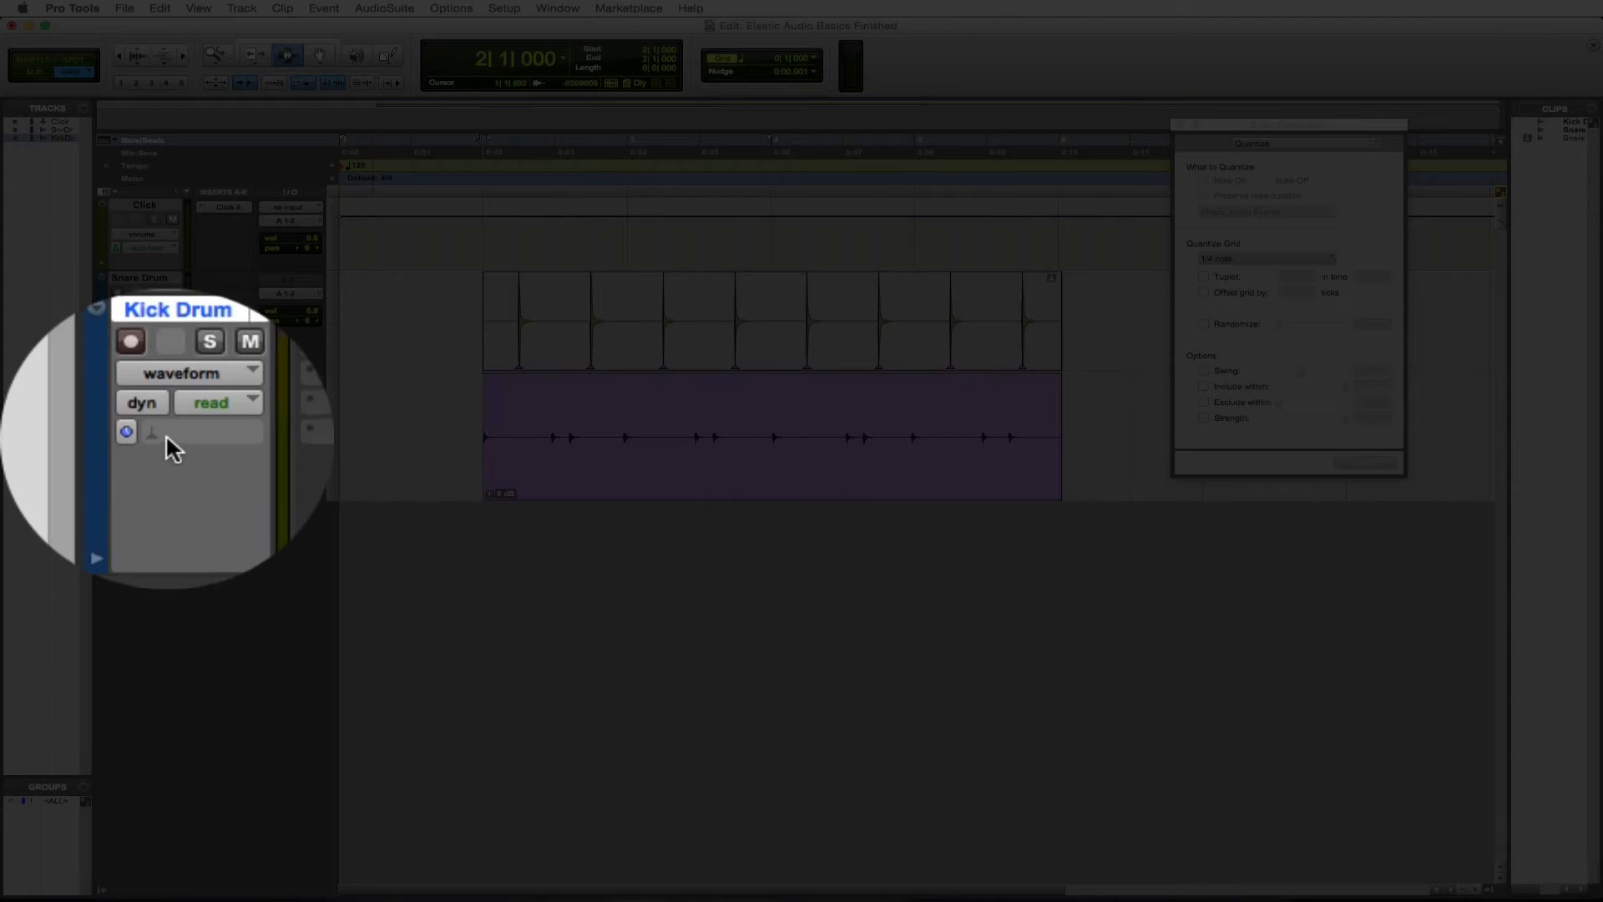
pyautogui.click(130, 435)
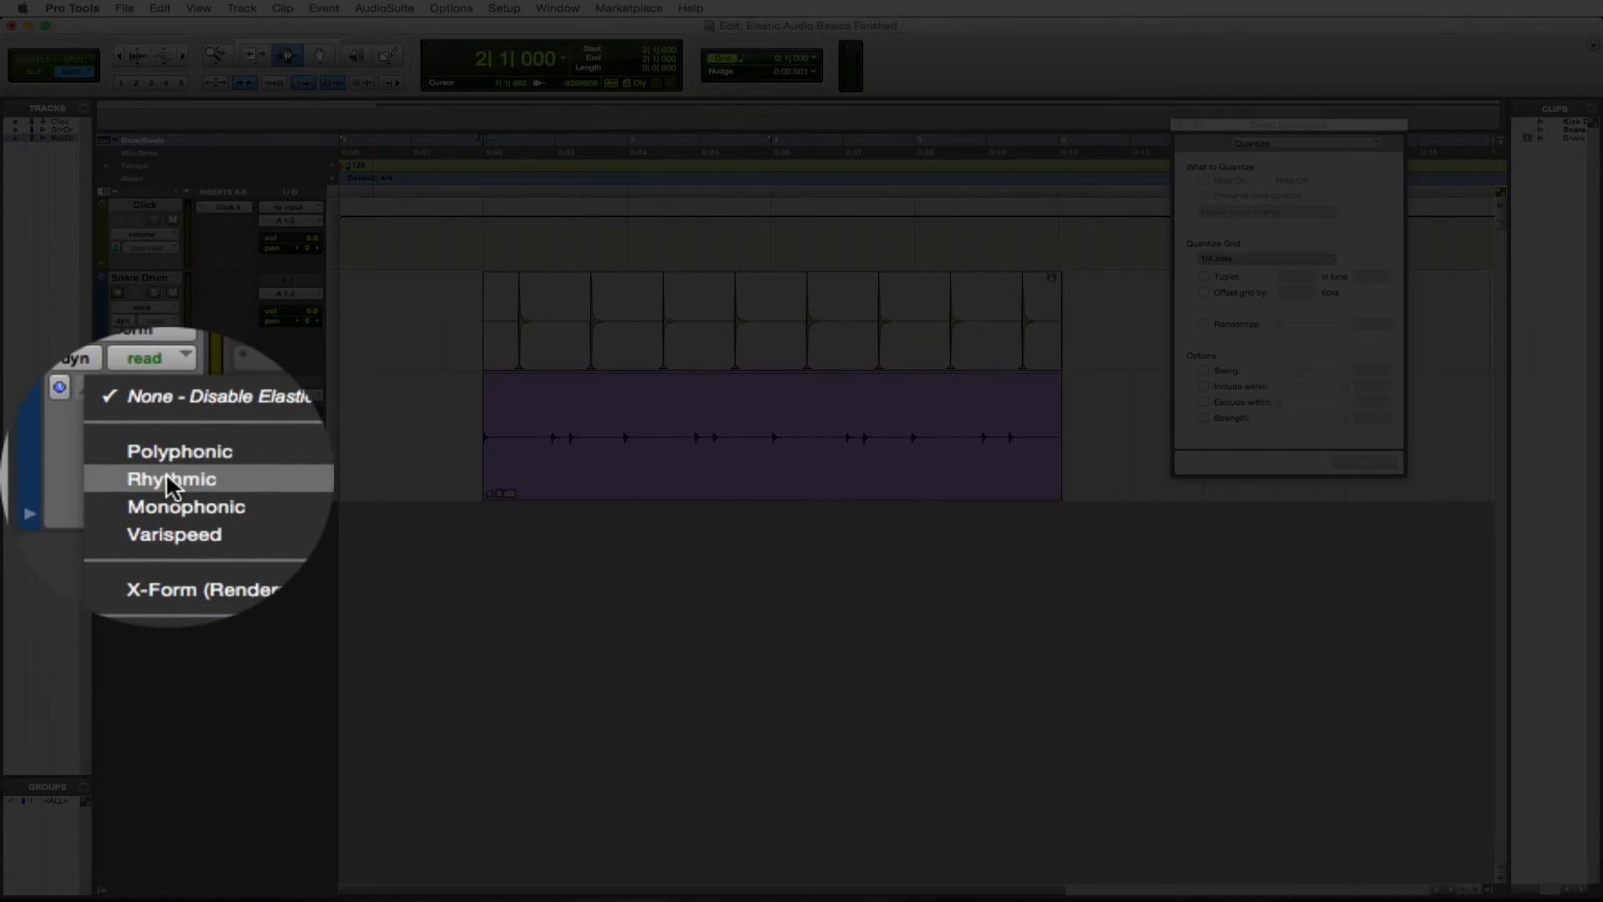
pyautogui.click(167, 480)
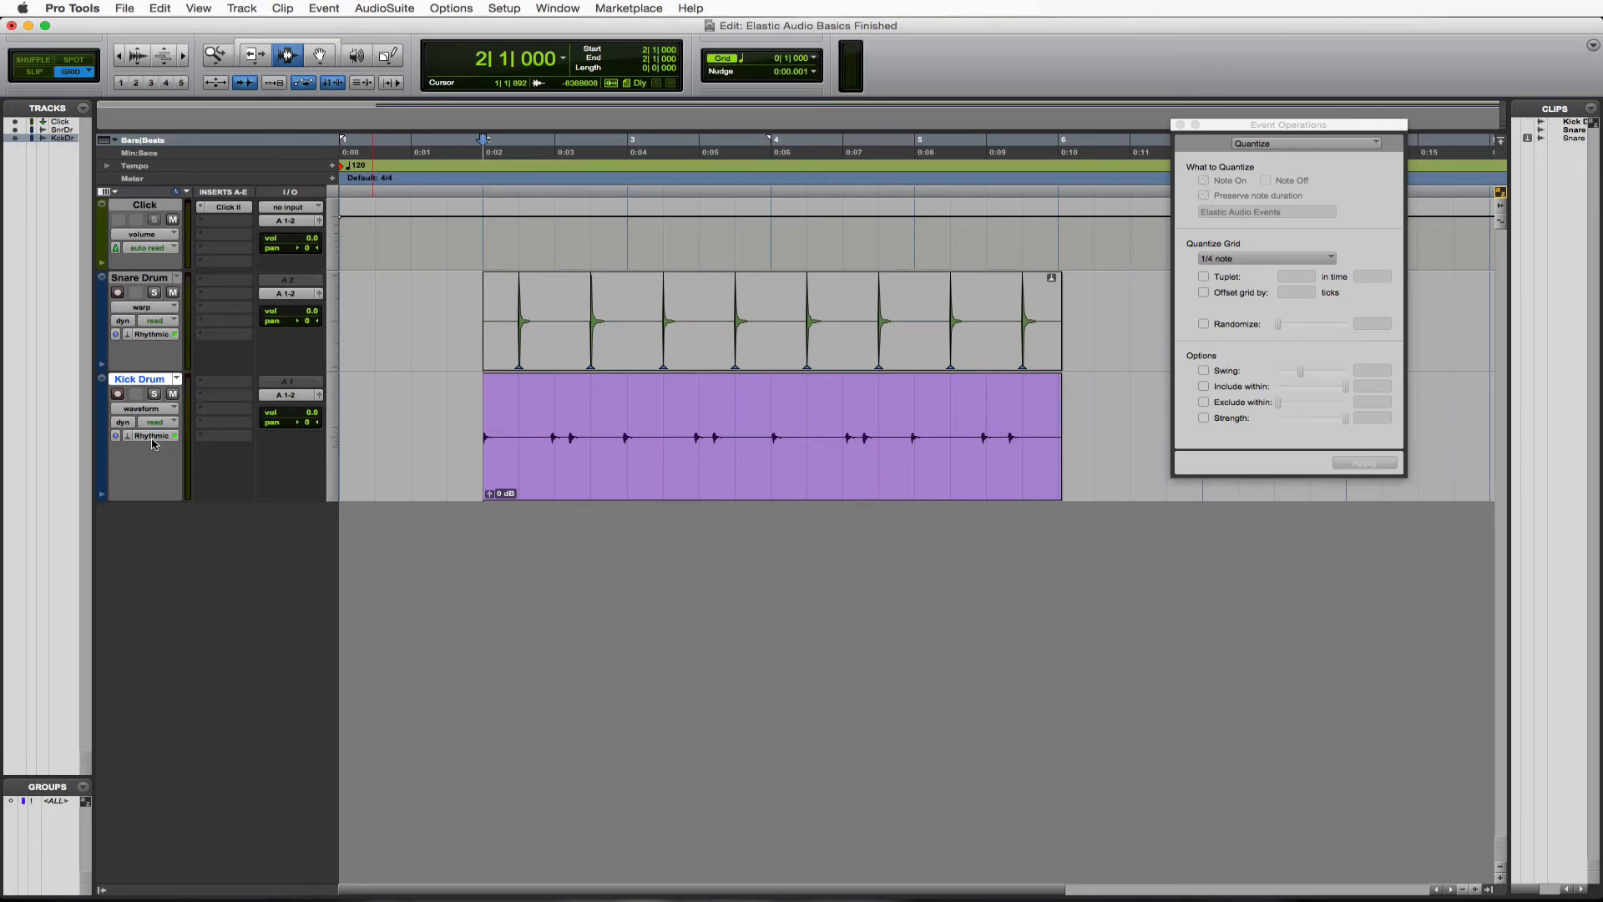
pyautogui.click(167, 408)
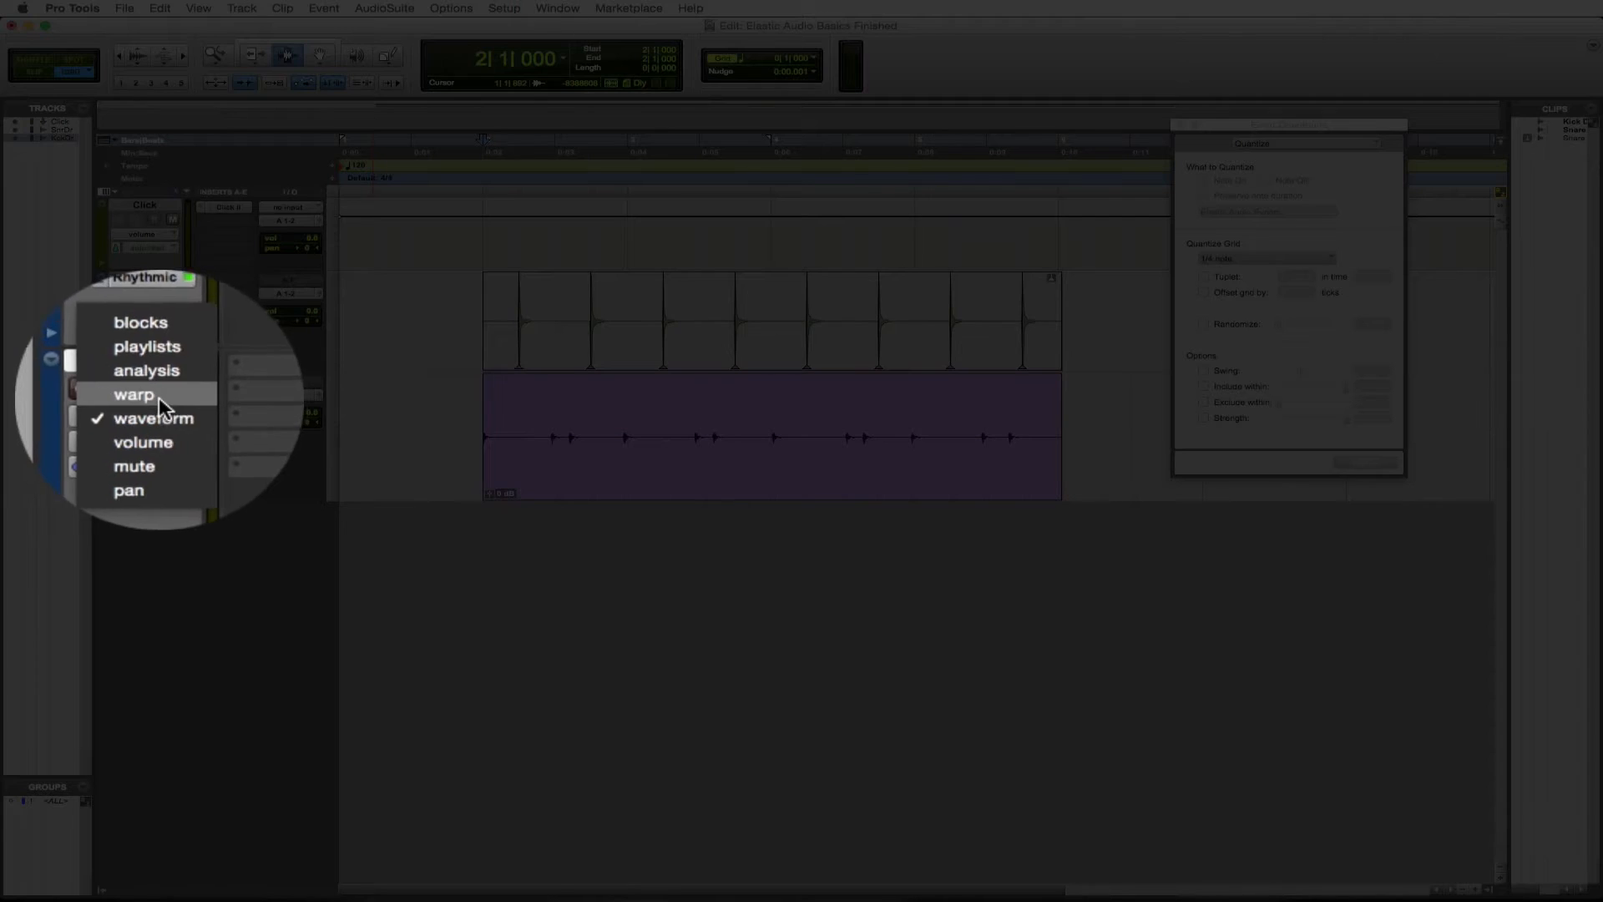
pyautogui.click(157, 398)
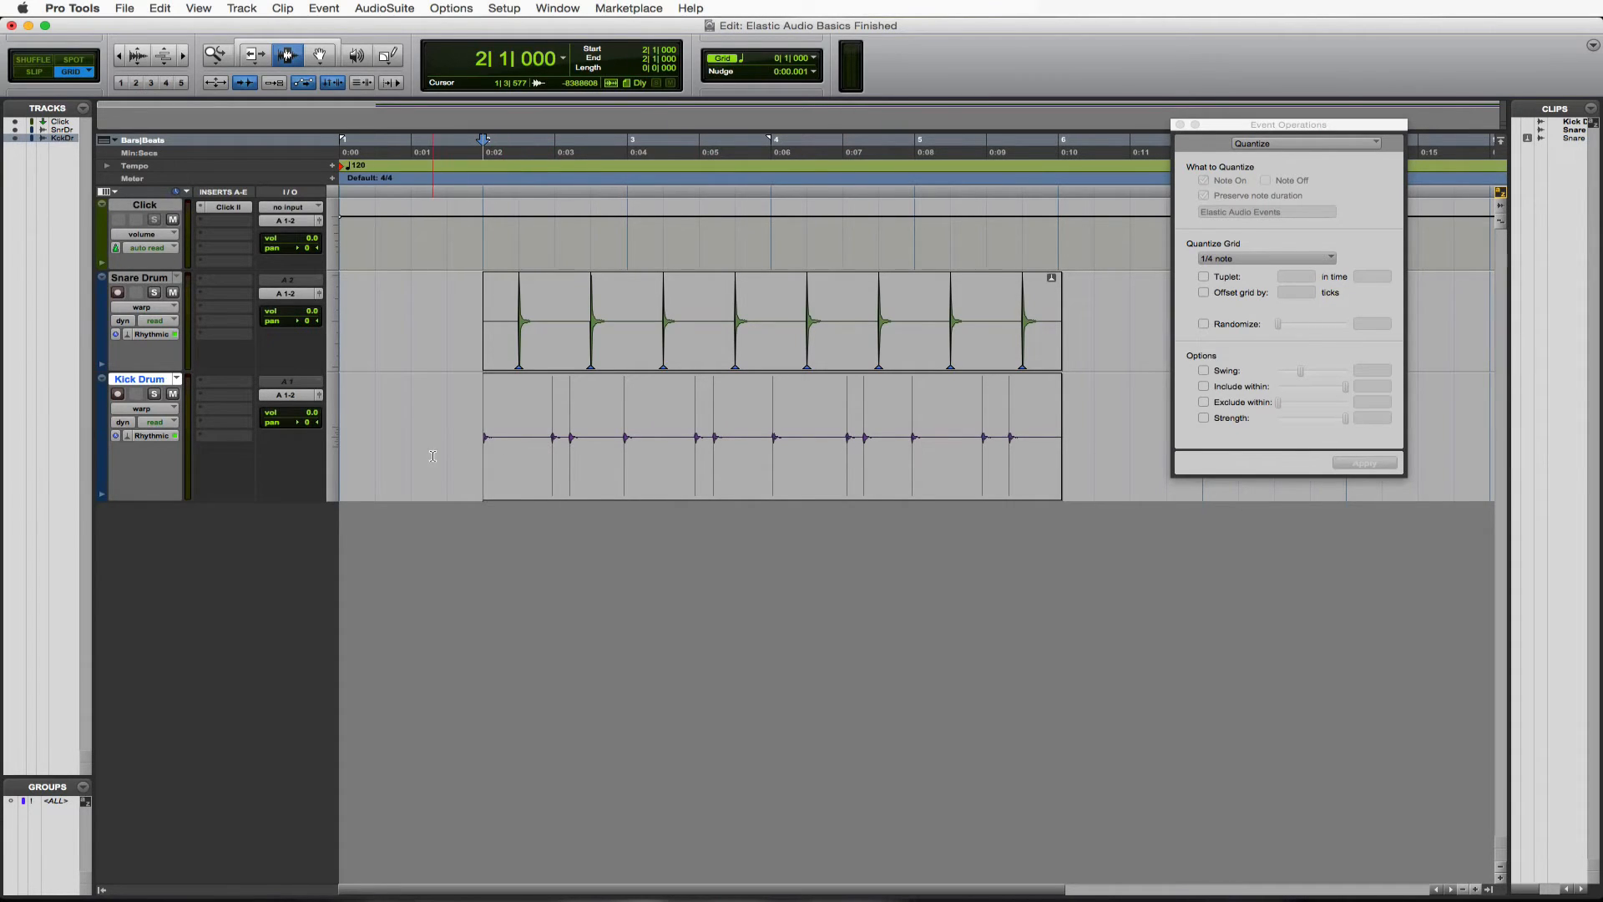
# - Play the snare and kick tracks together from 2|1|000 through the end of the clips, then stop
pyautogui.press('space')
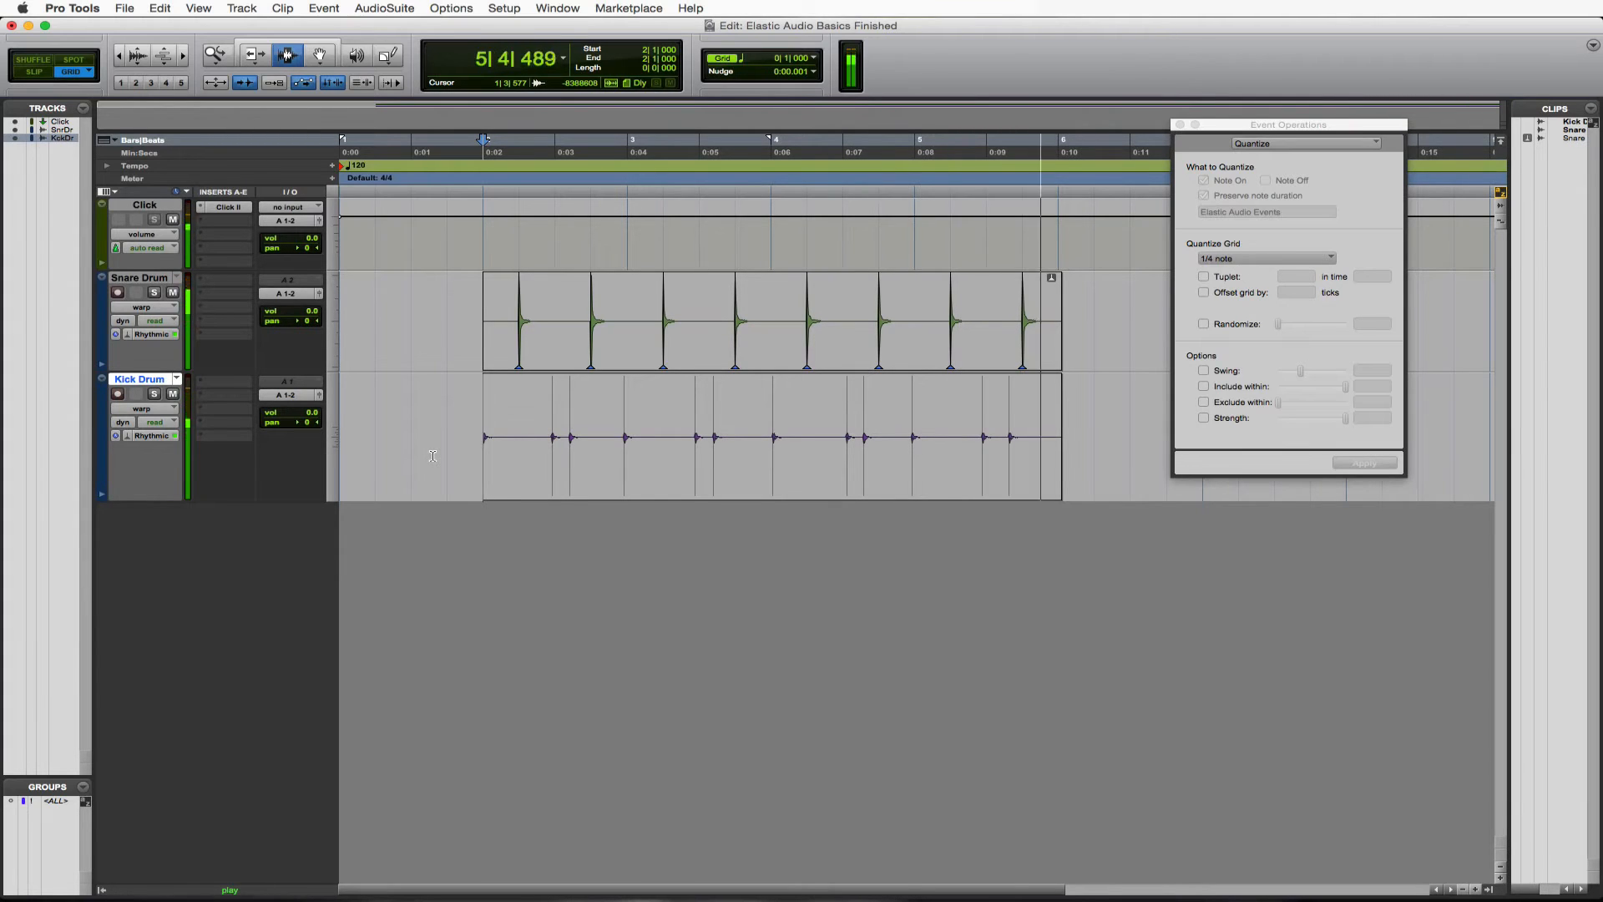
pyautogui.press('space')
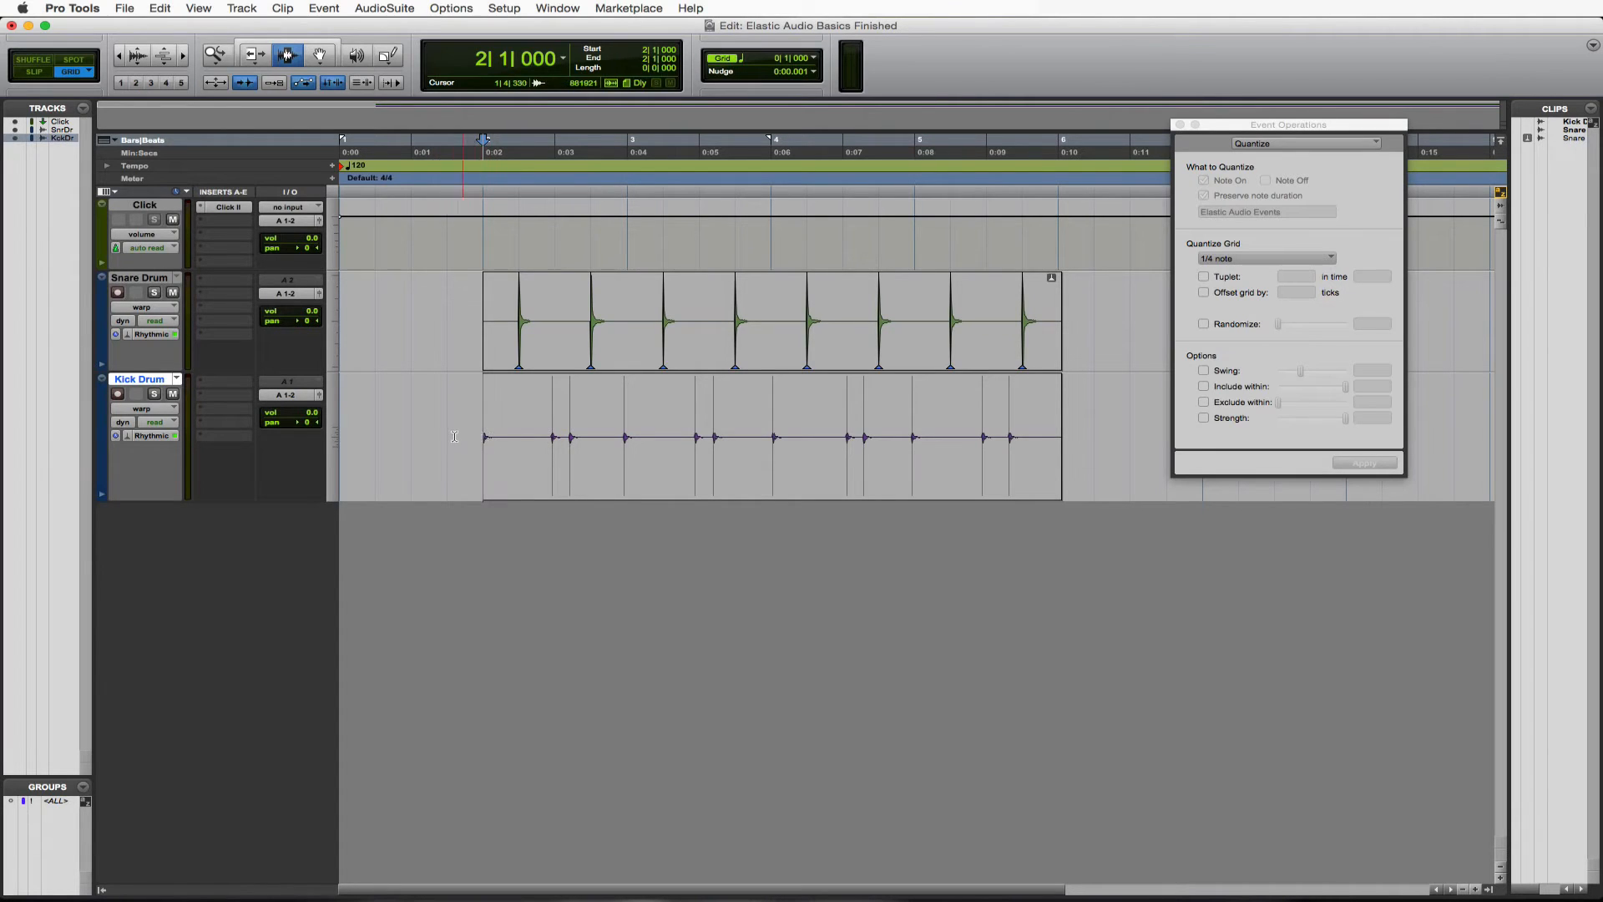
# - Select 1|4|000 to 2|2|000 around the first kick hit and quantize it to 1/4 notes
pyautogui.moveTo(455, 437); pyautogui.dragTo(515, 438)
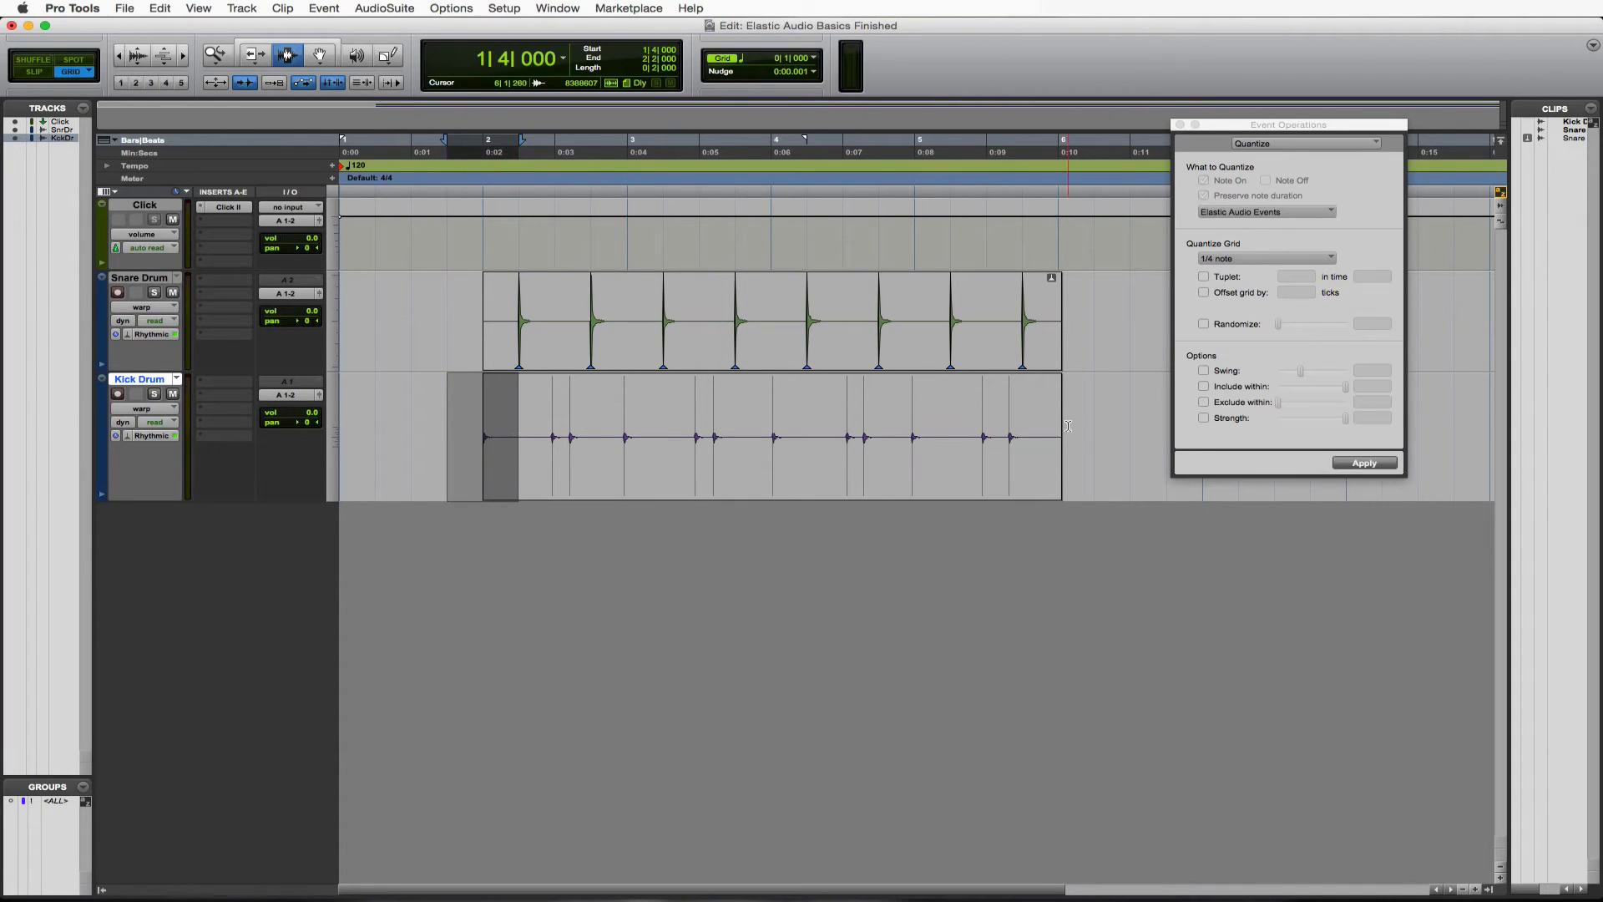
pyautogui.click(1364, 463)
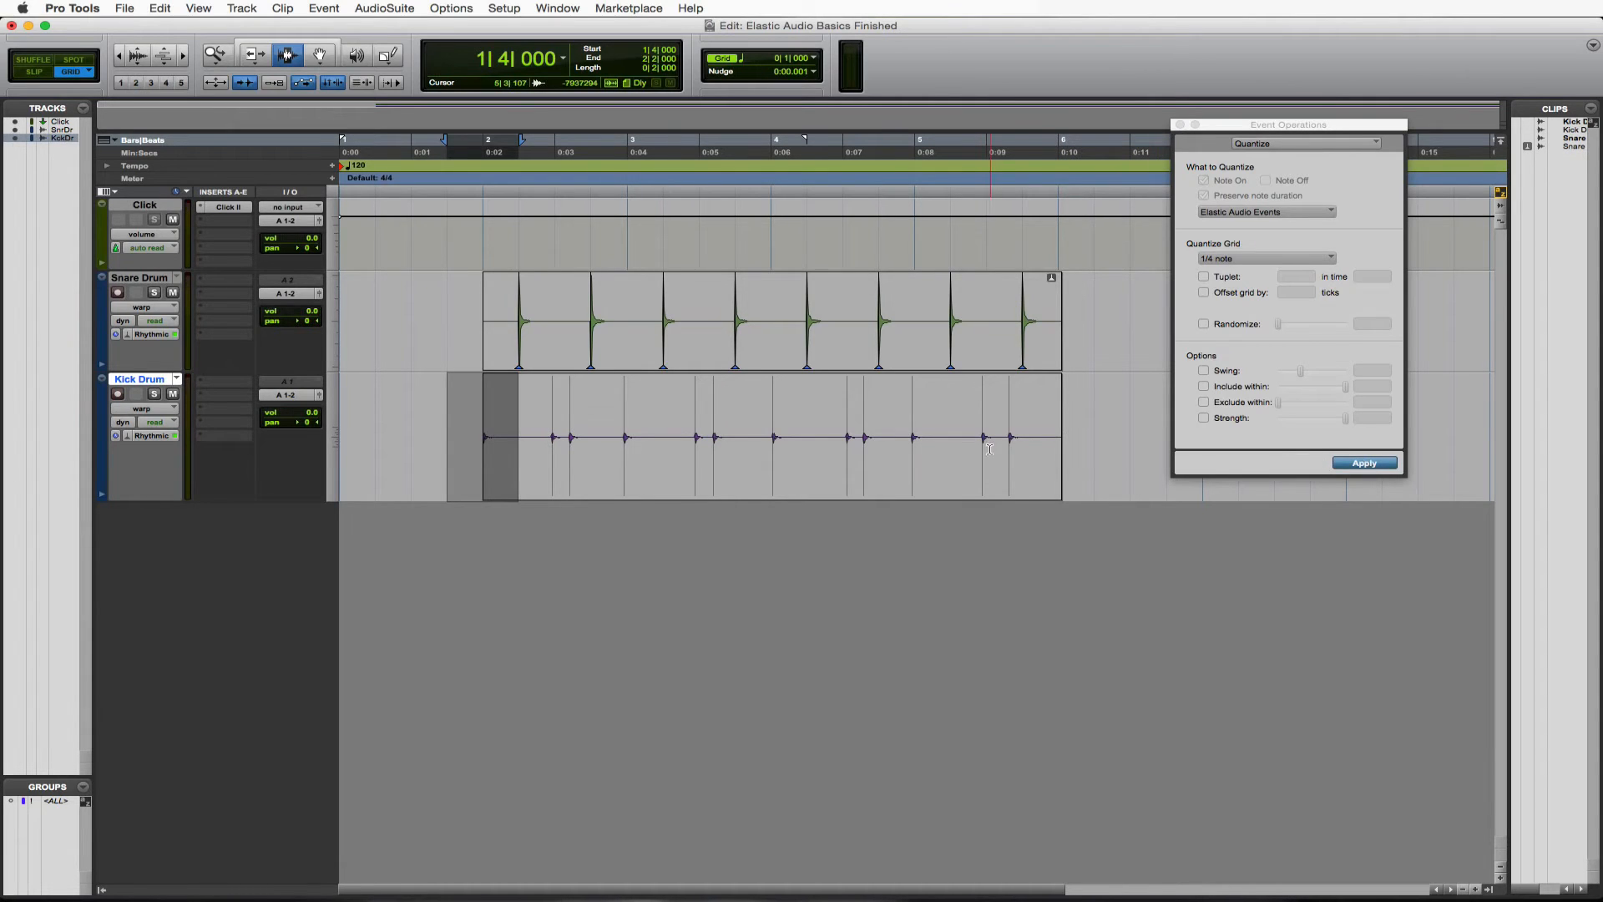
# - Select 5|3|000 to 6|1|000 around the last kick hit, try quantizing it to 1/4 notes, and undo that quantize
pyautogui.moveTo(986, 450); pyautogui.dragTo(1052, 455)
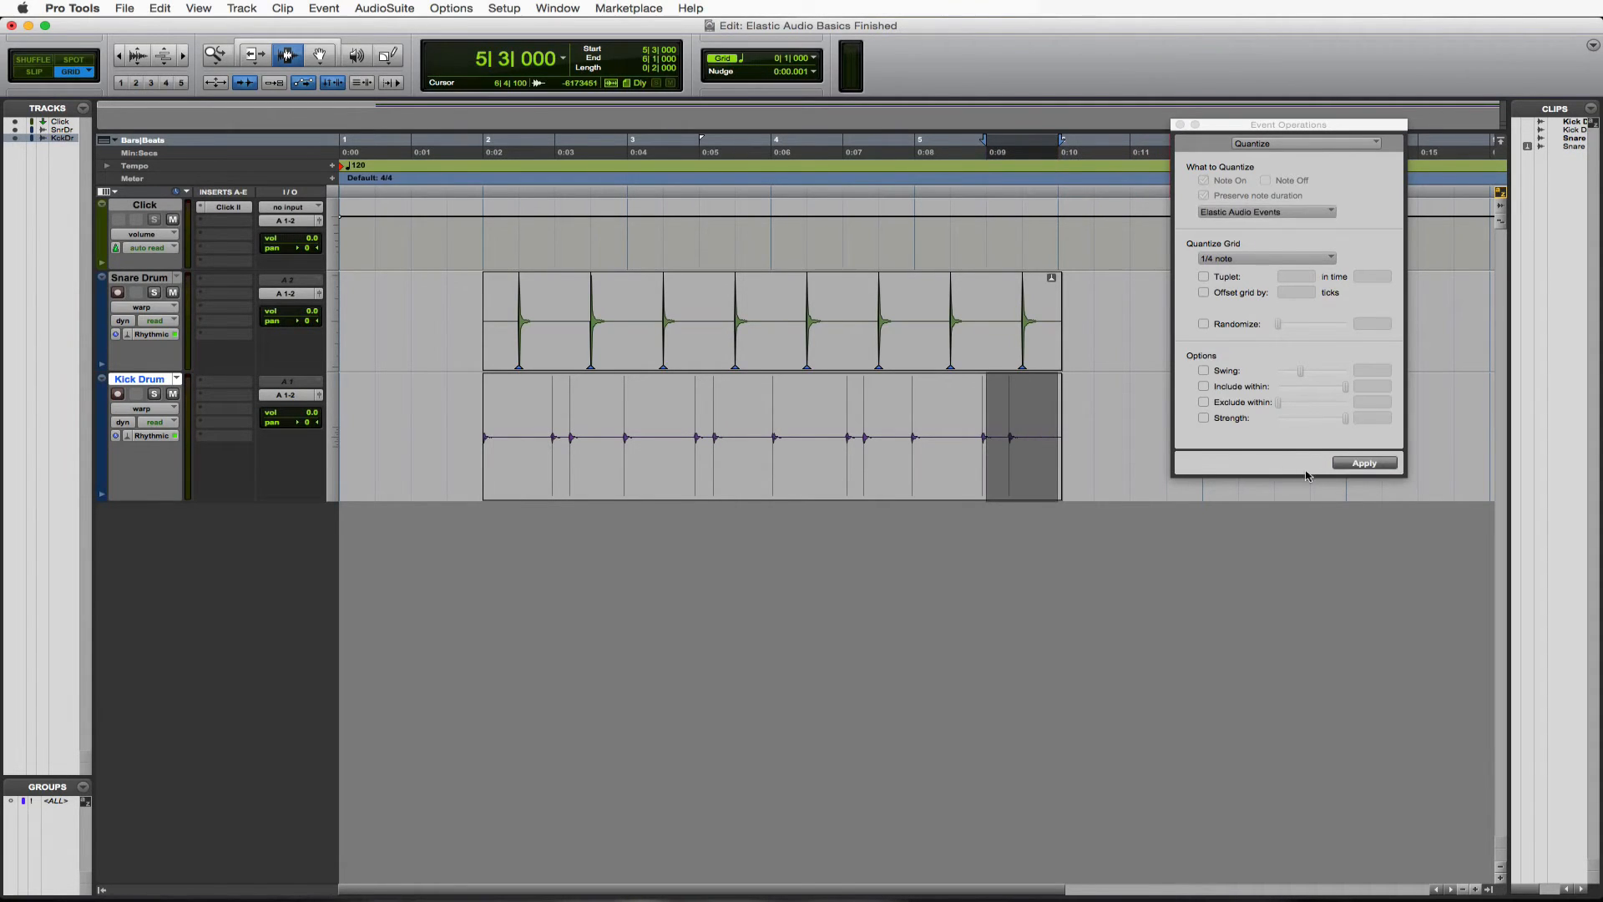
pyautogui.click(1367, 465)
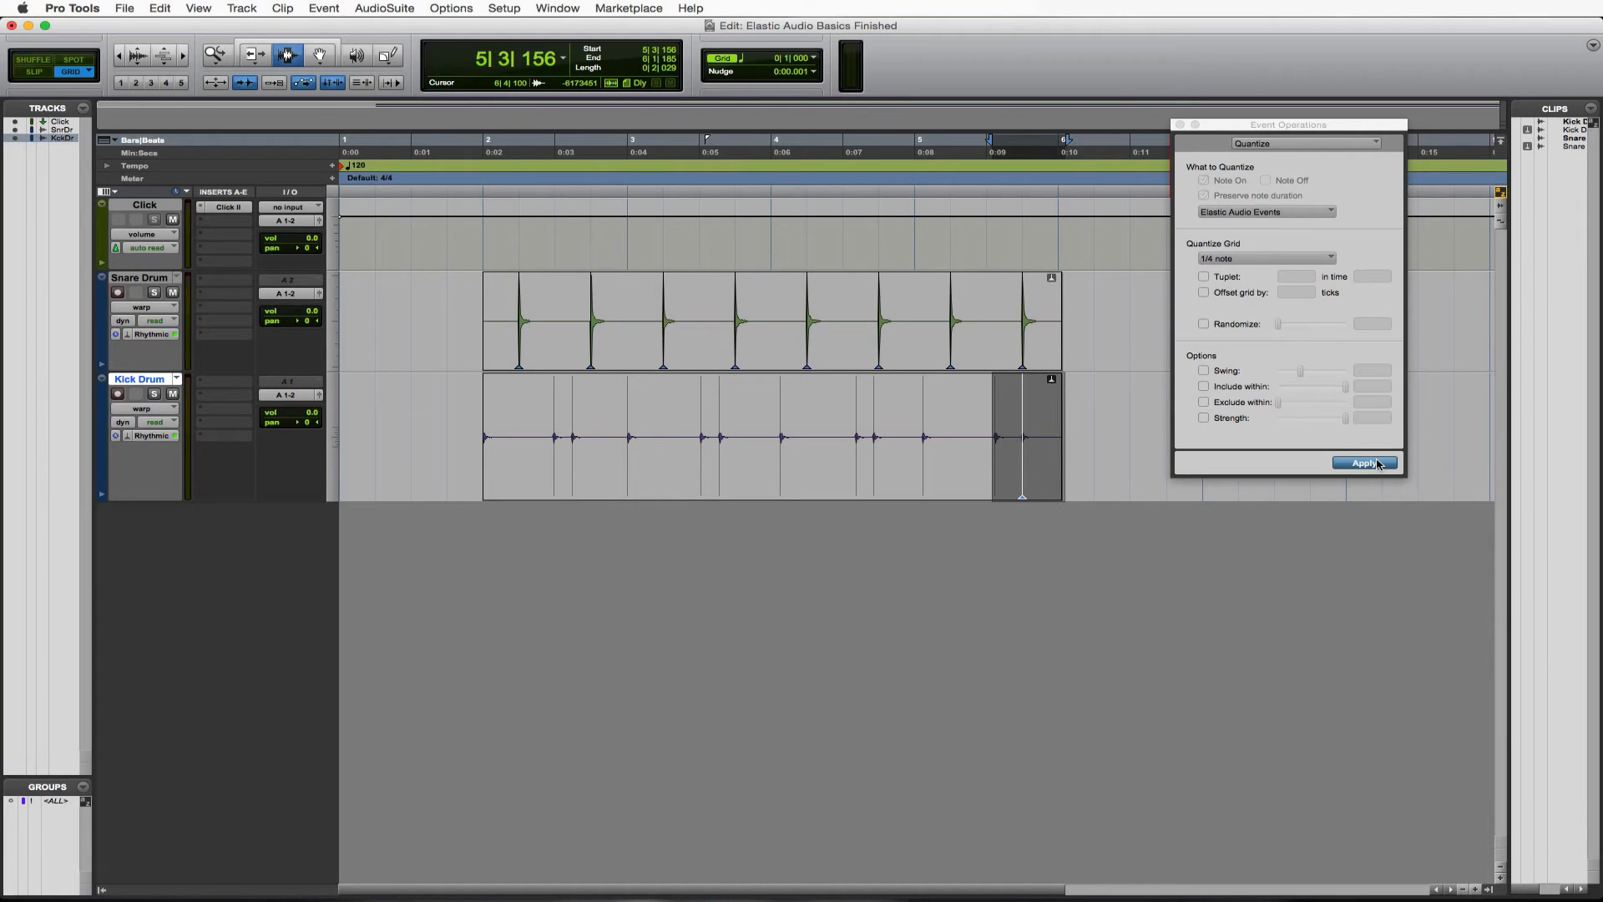
pyautogui.click(1366, 463)
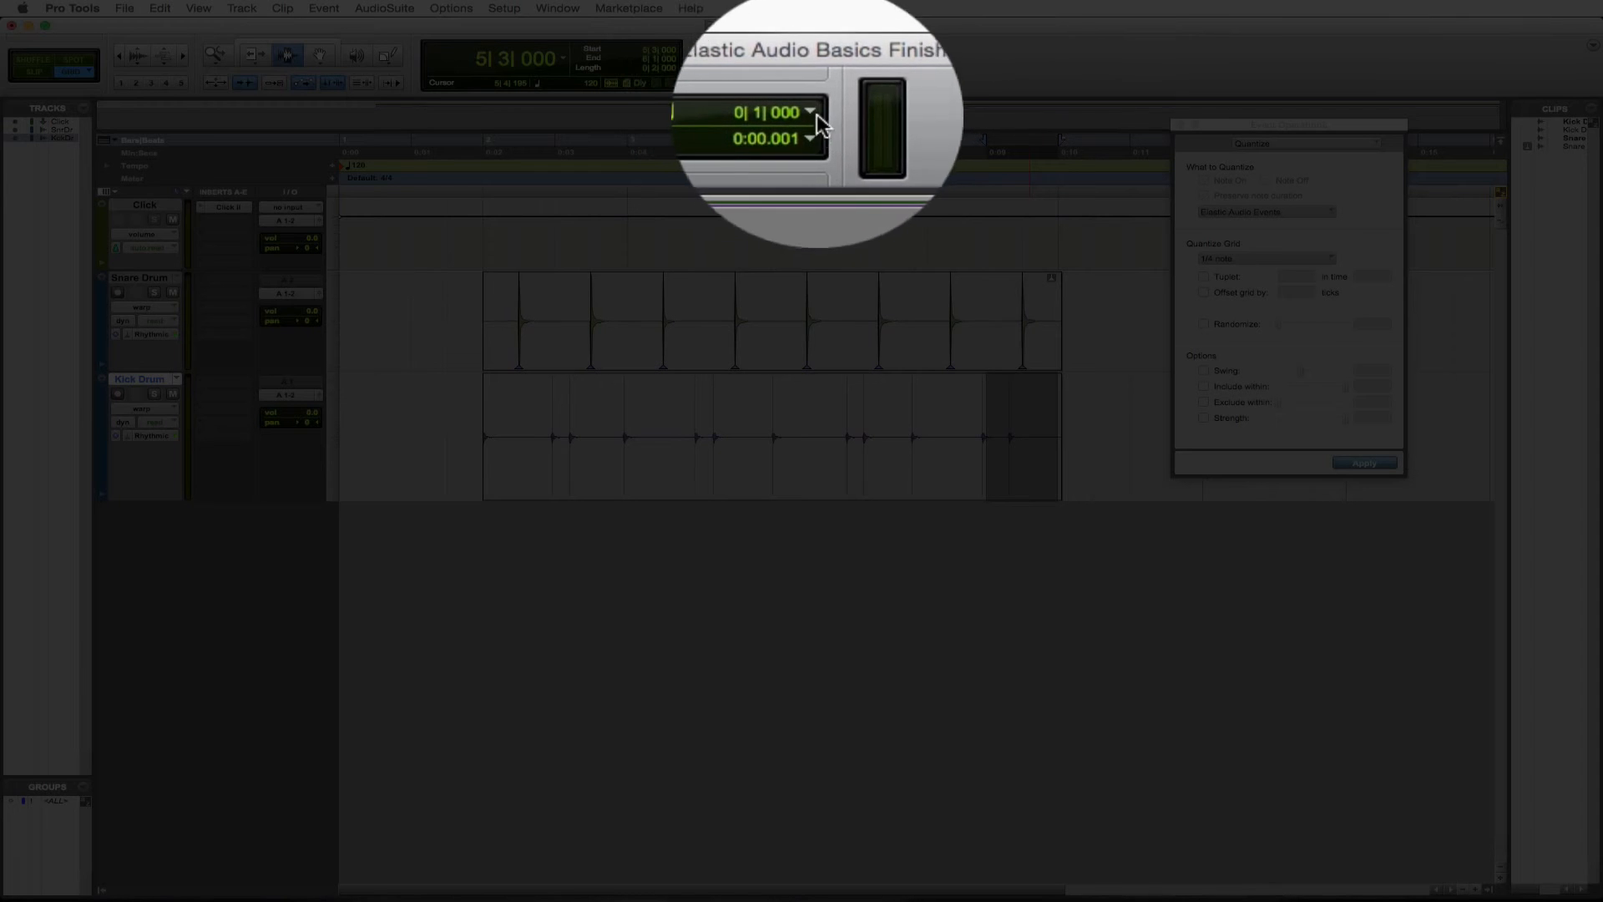
# - Set both the edit grid and the Quantize Grid to 1/8 note, and quantize the selected last kick hit
pyautogui.click(815, 113)
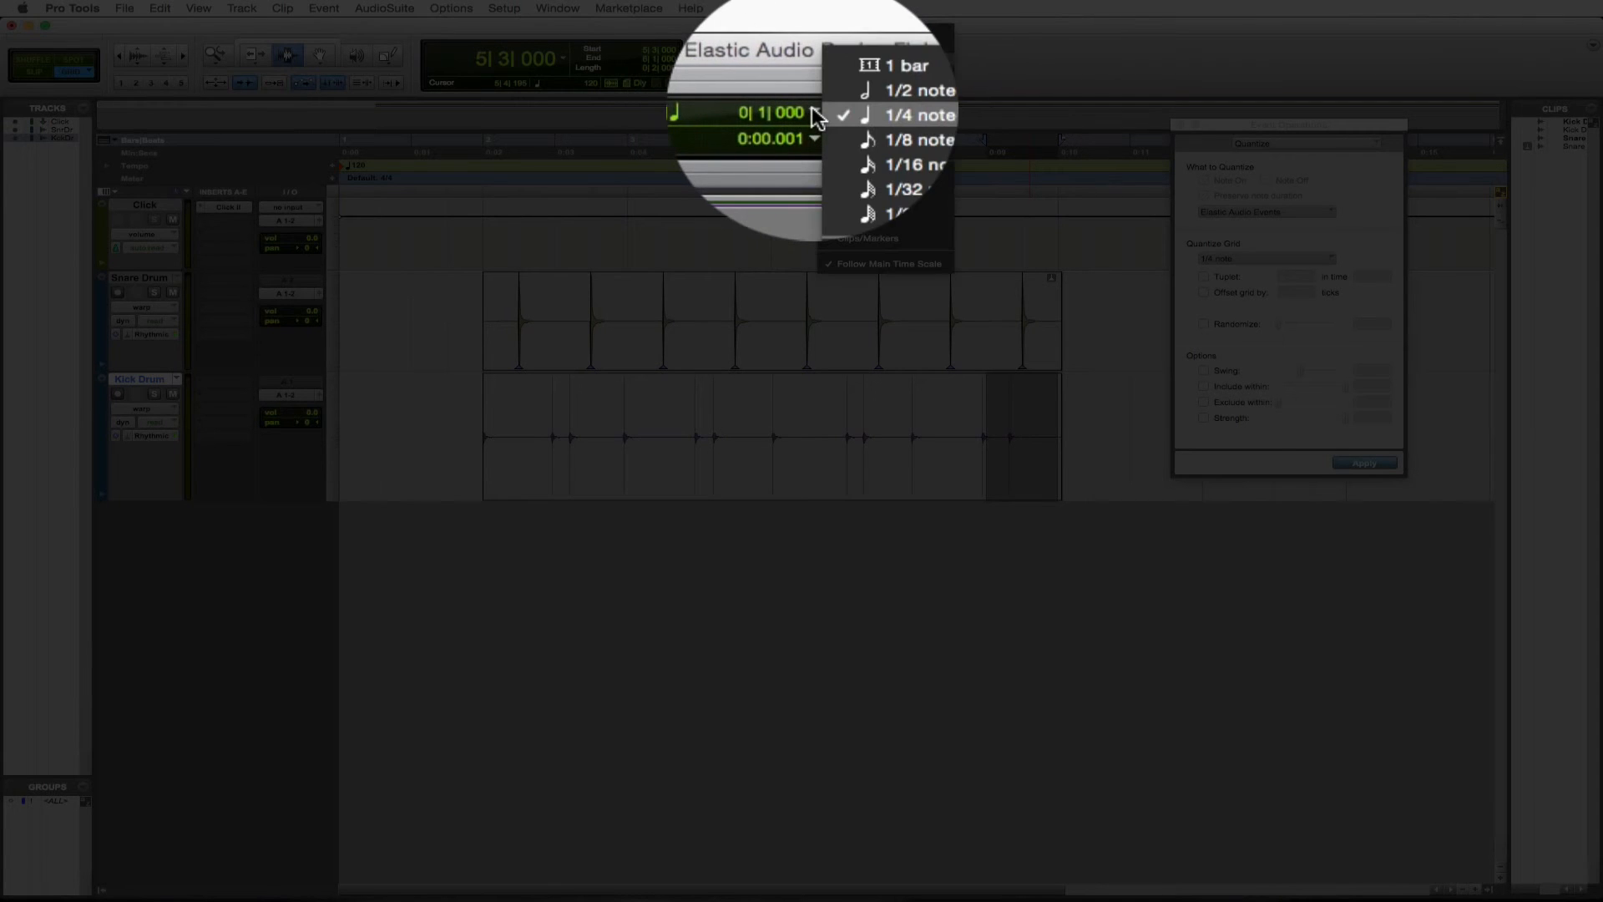
pyautogui.click(864, 130)
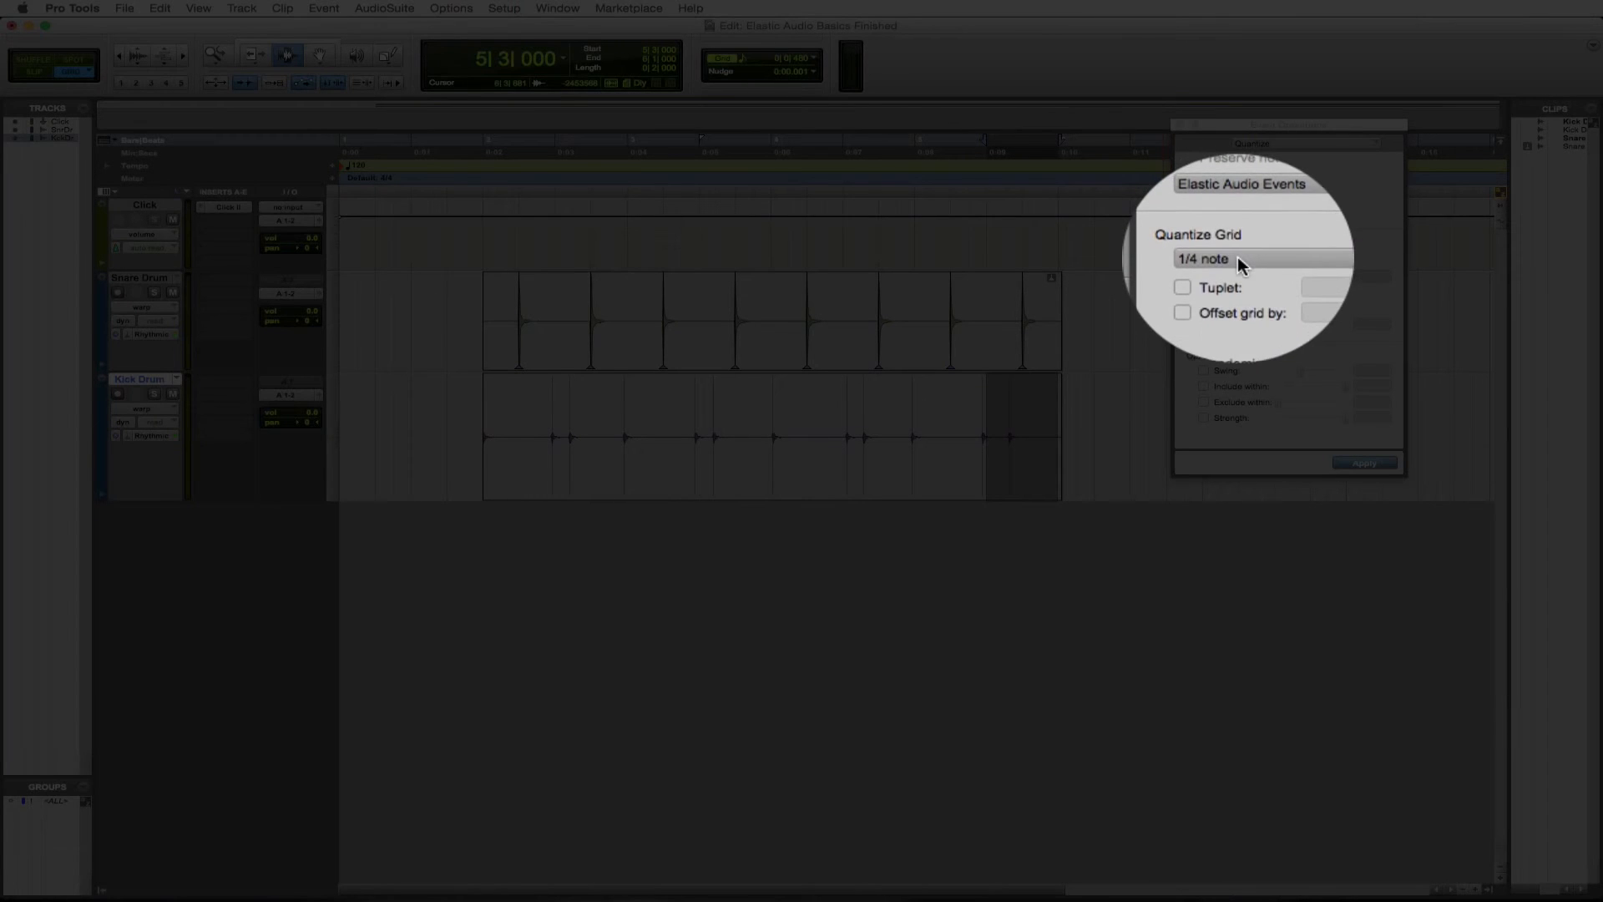
pyautogui.click(1234, 259)
pyautogui.click(1246, 267)
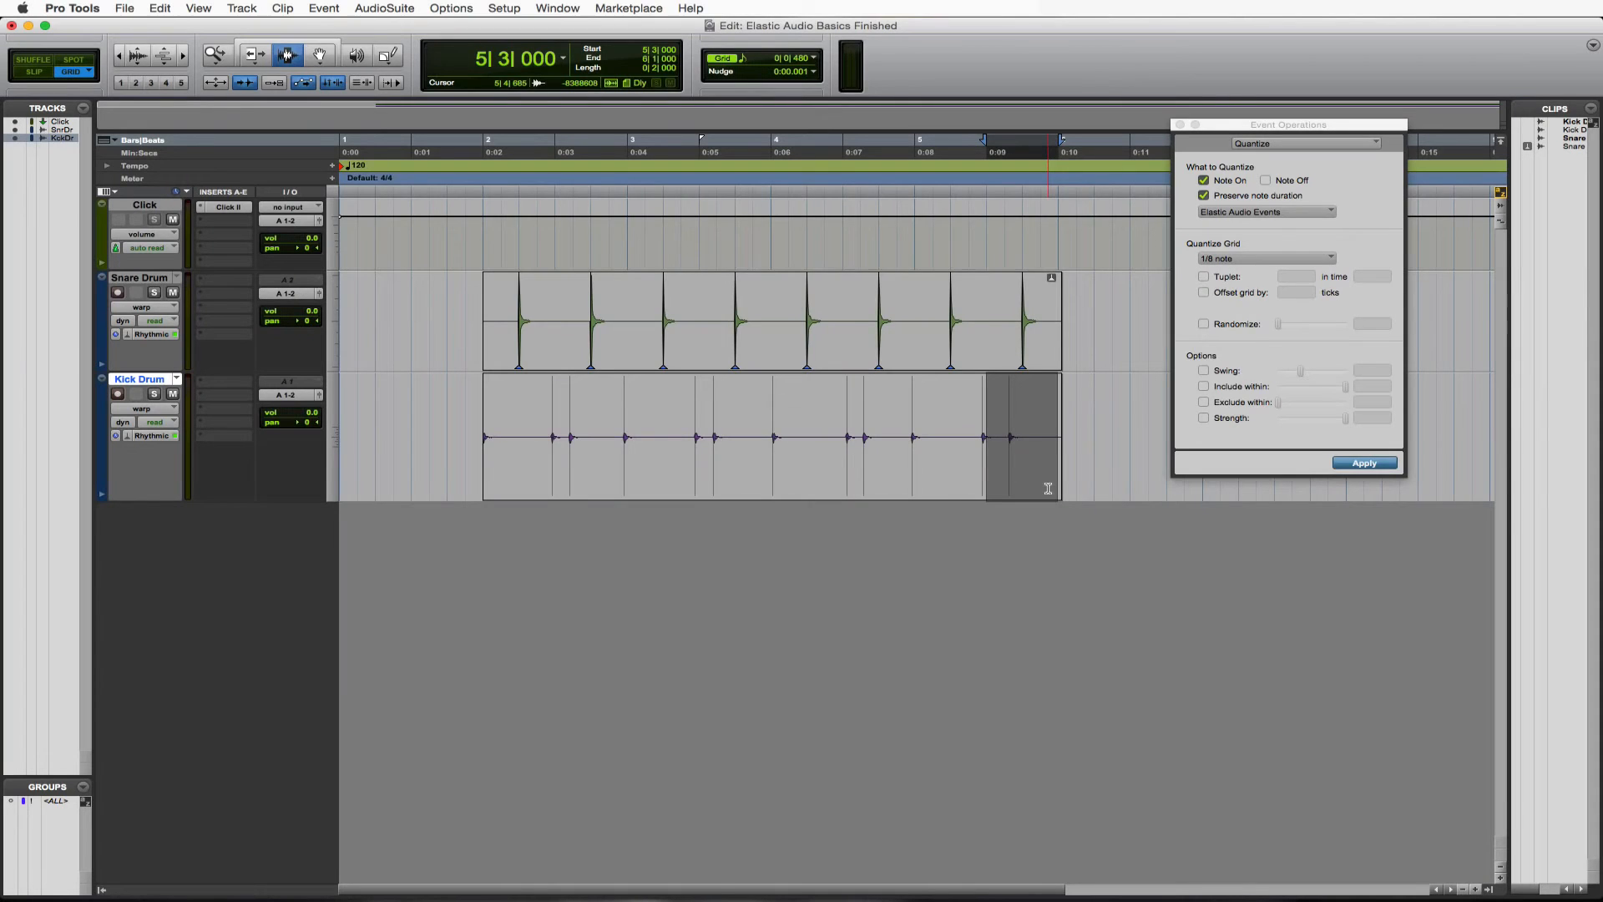
pyautogui.press('super+bracketright')
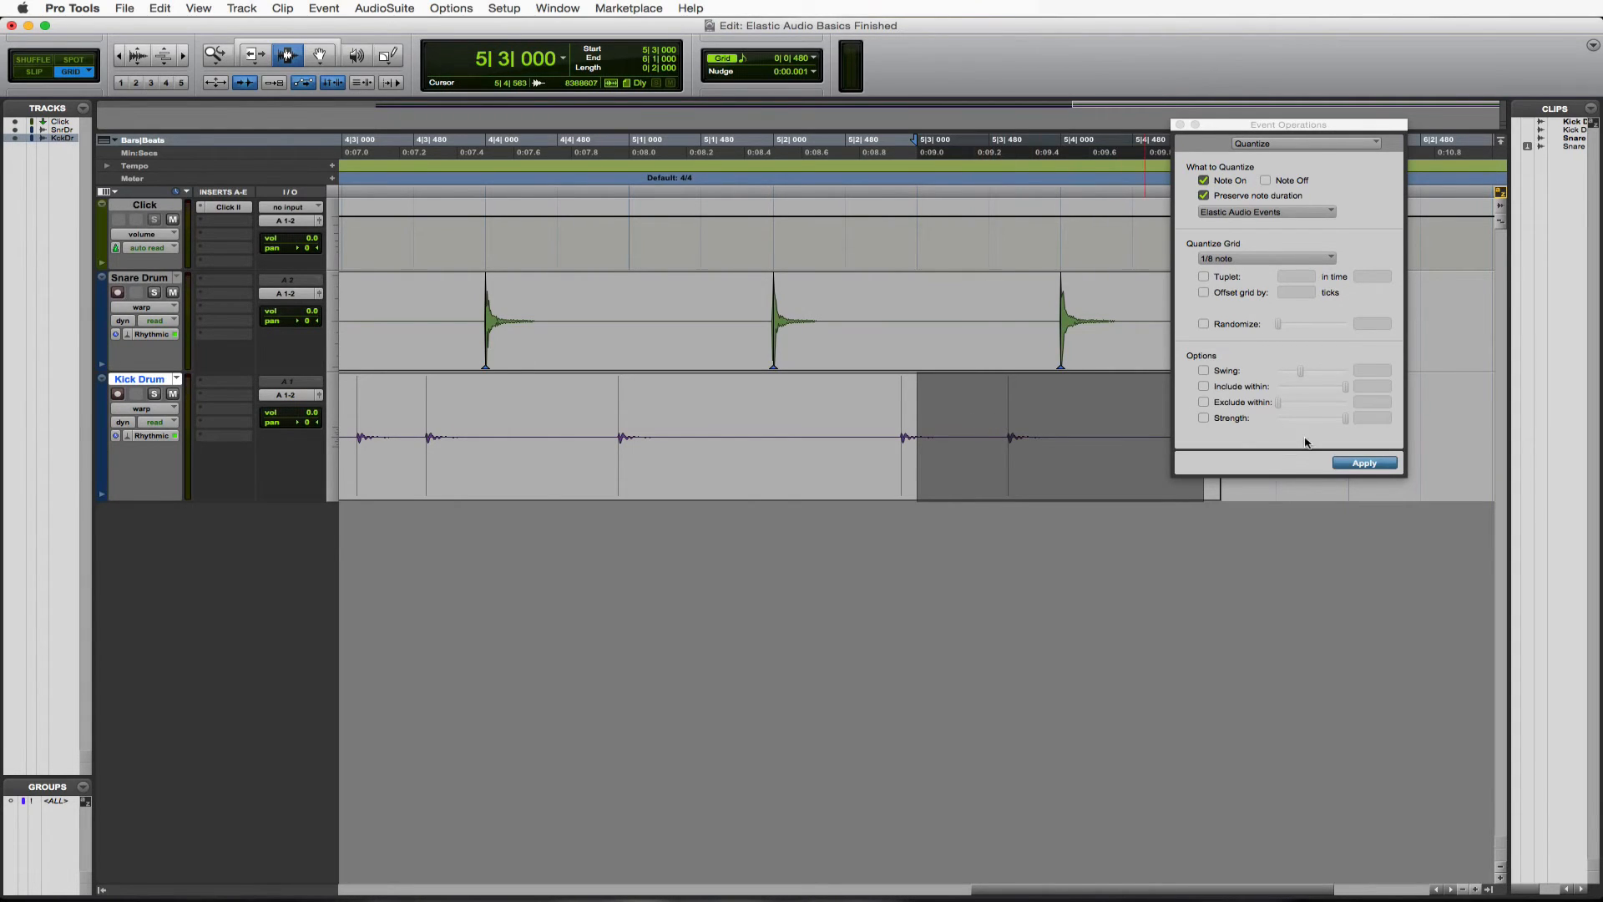
pyautogui.click(1365, 463)
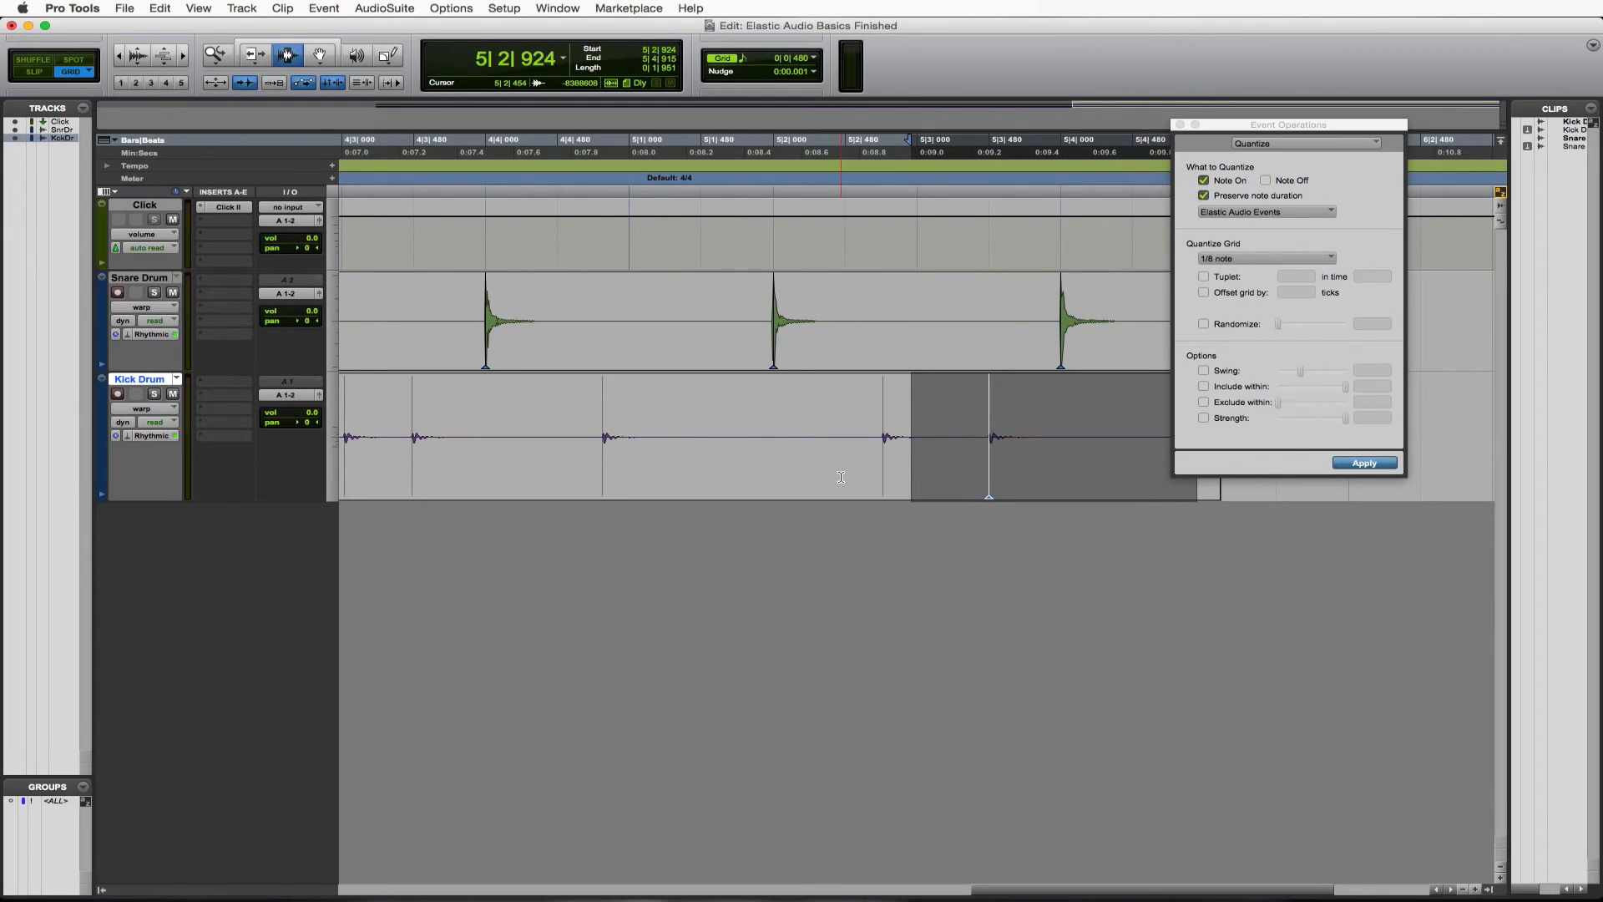
# - Select the kick hits from 2|2|480 to 3|1|000 and quantize them to 1/8 notes
pyautogui.press('super+bracketleft')
pyautogui.press('super+bracketleft')
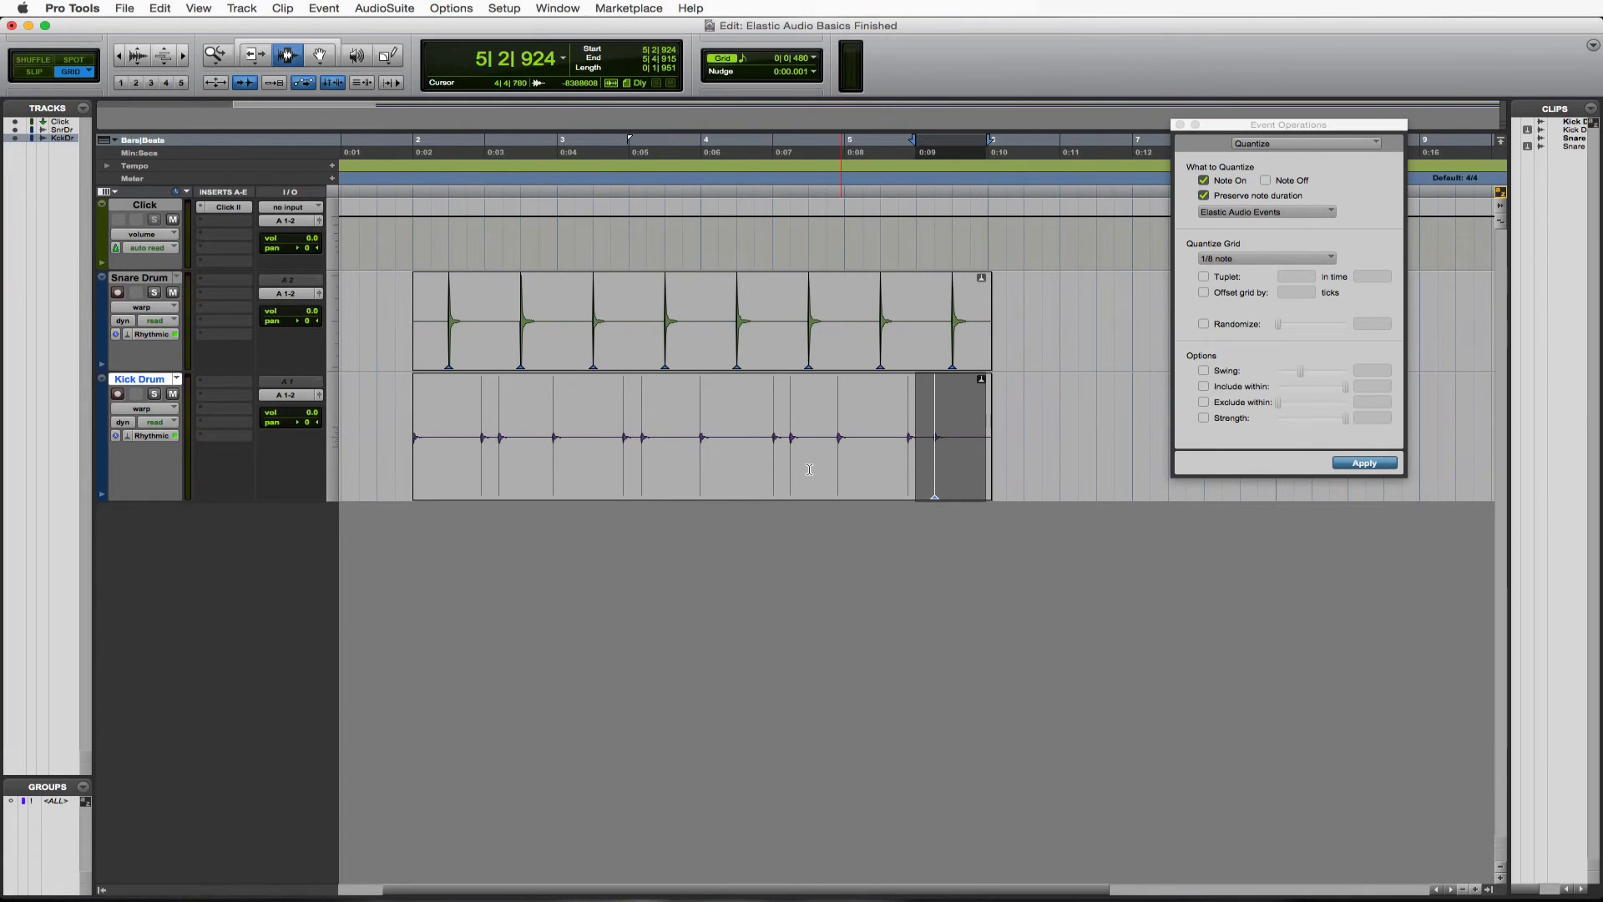
pyautogui.moveTo(469, 434); pyautogui.dragTo(559, 428)
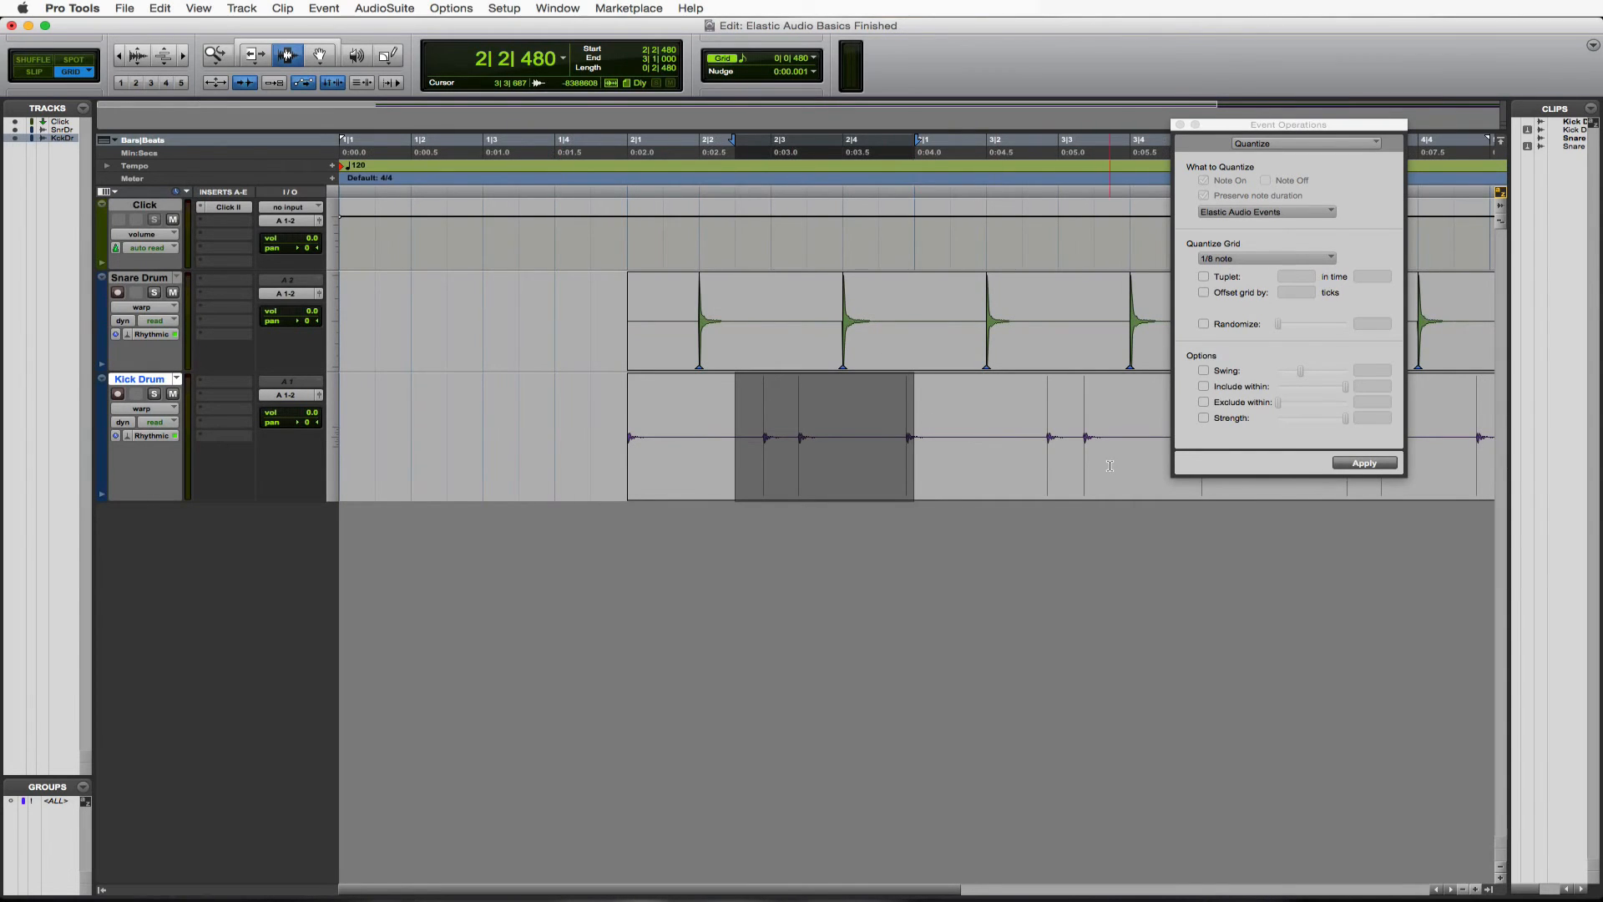
pyautogui.click(1361, 463)
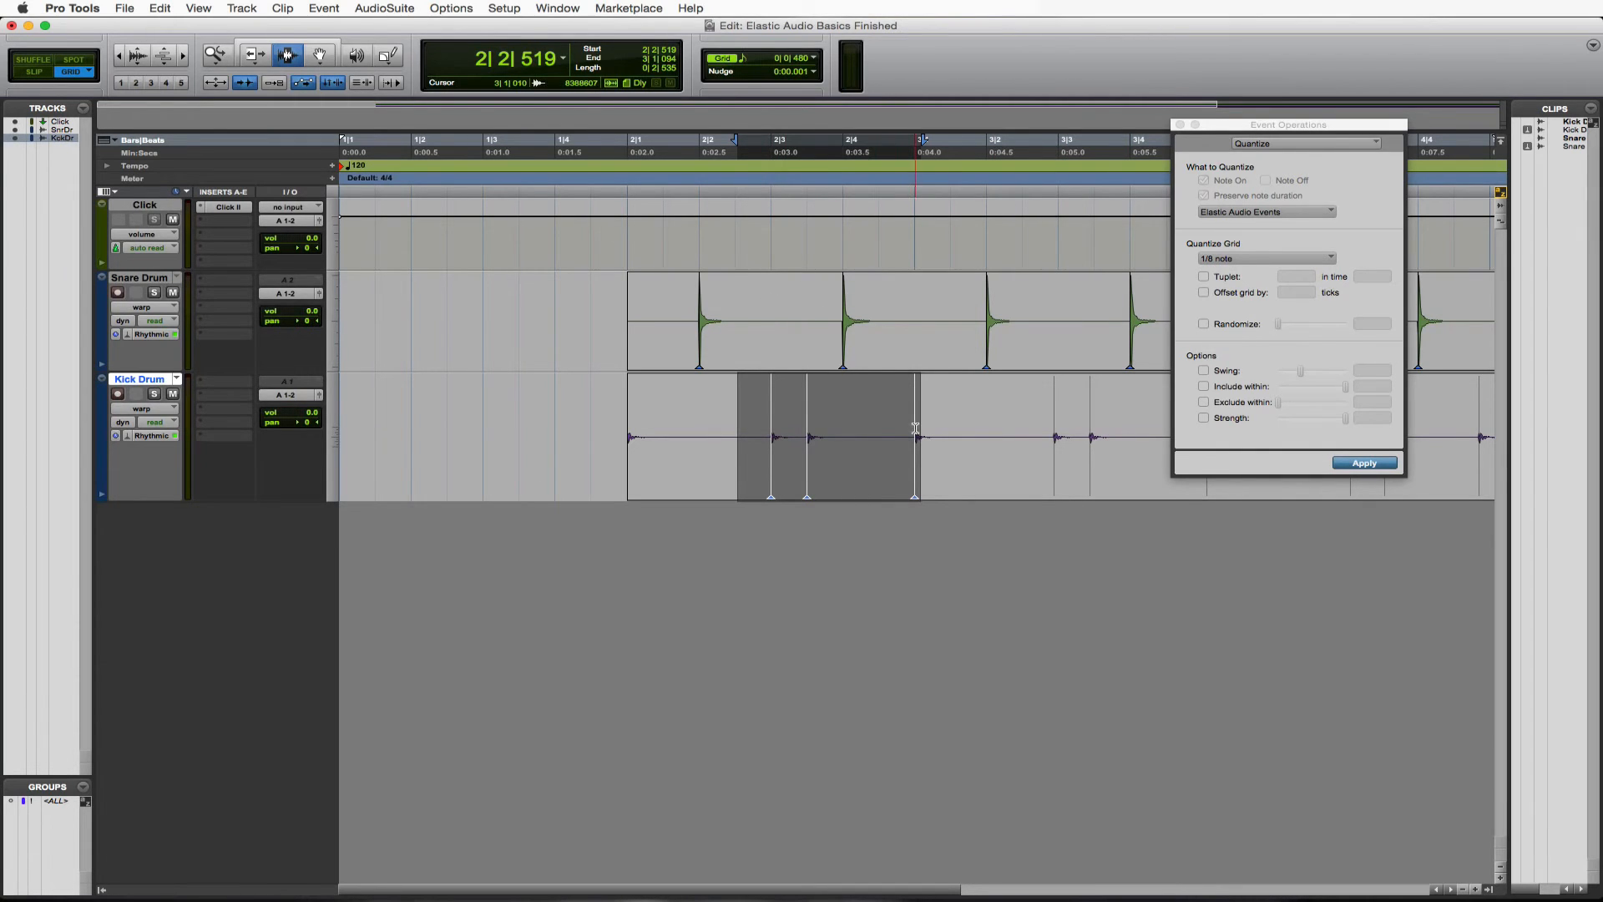
# - Move the Event Operations window aside, select the remaining kick hits from 3|2|000 to about 5|3, and quantize them to 1/8 notes
pyautogui.moveTo(989, 430); pyautogui.dragTo(1379, 455)
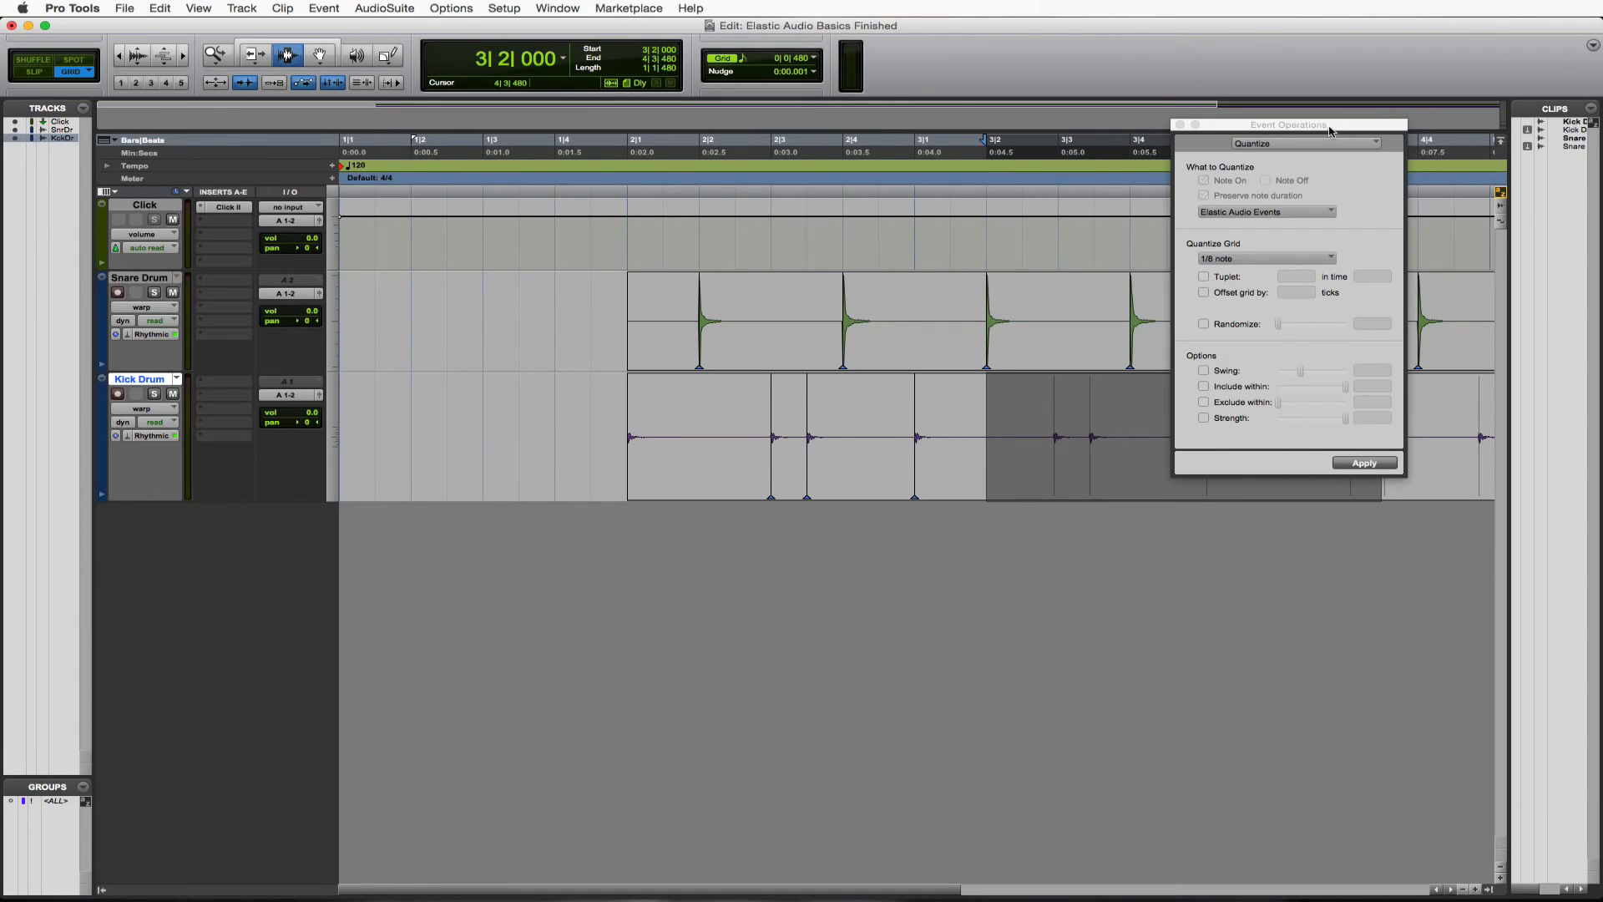
pyautogui.moveTo(1331, 131); pyautogui.dragTo(768, 125)
pyautogui.moveTo(1007, 419); pyautogui.dragTo(1398, 429)
pyautogui.press('super+bracketleft')
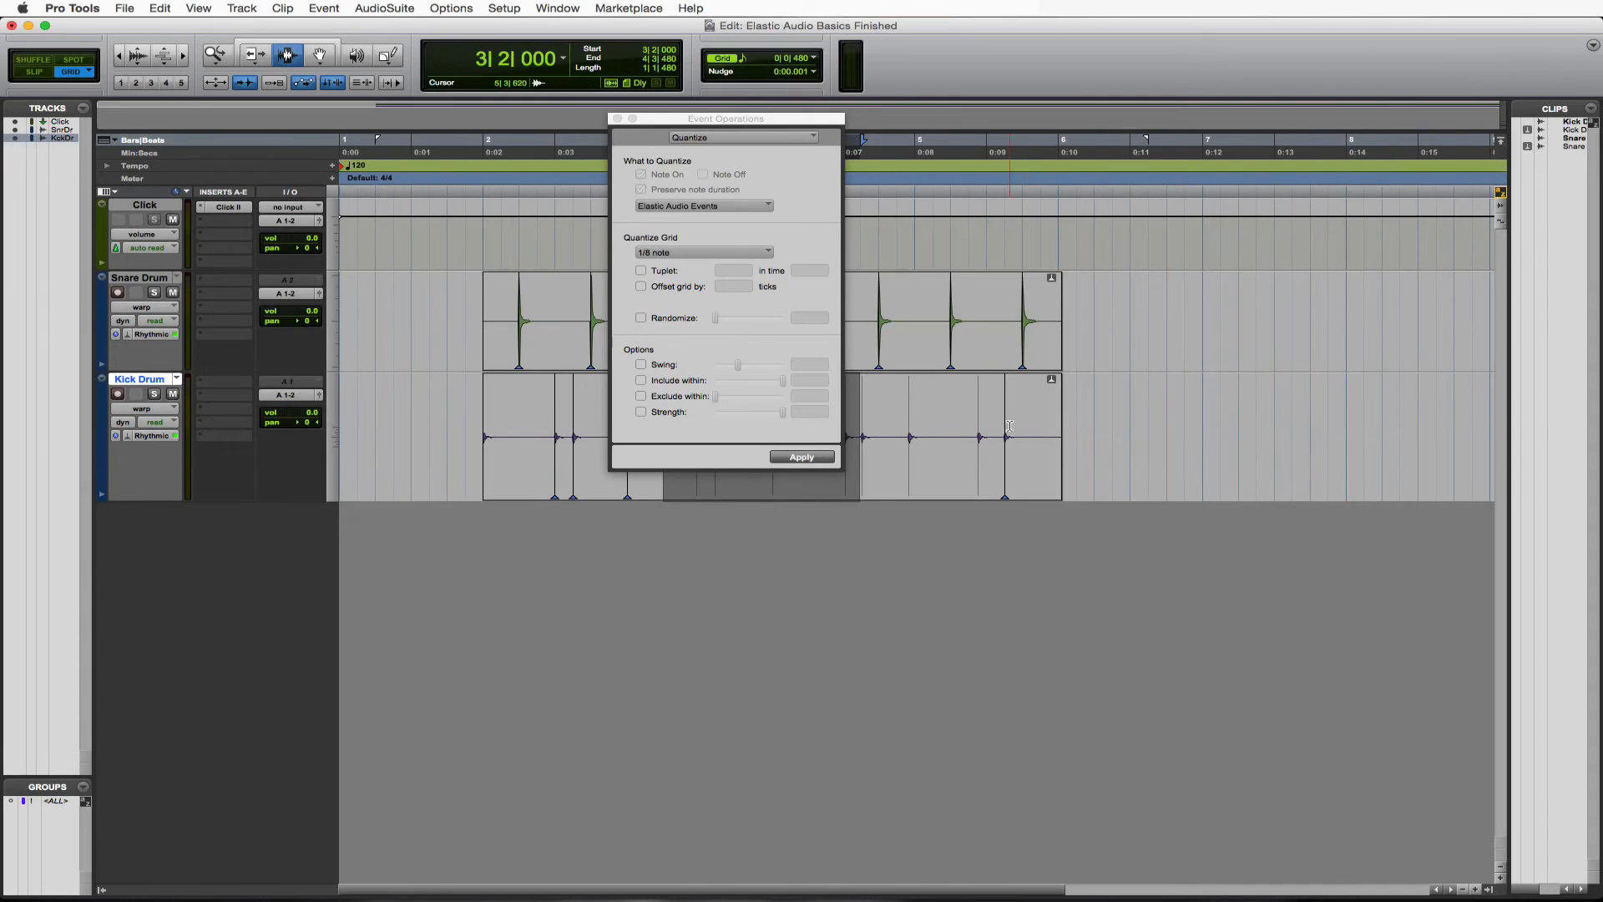
pyautogui.moveTo(992, 426); pyautogui.dragTo(987, 425)
pyautogui.click(783, 458)
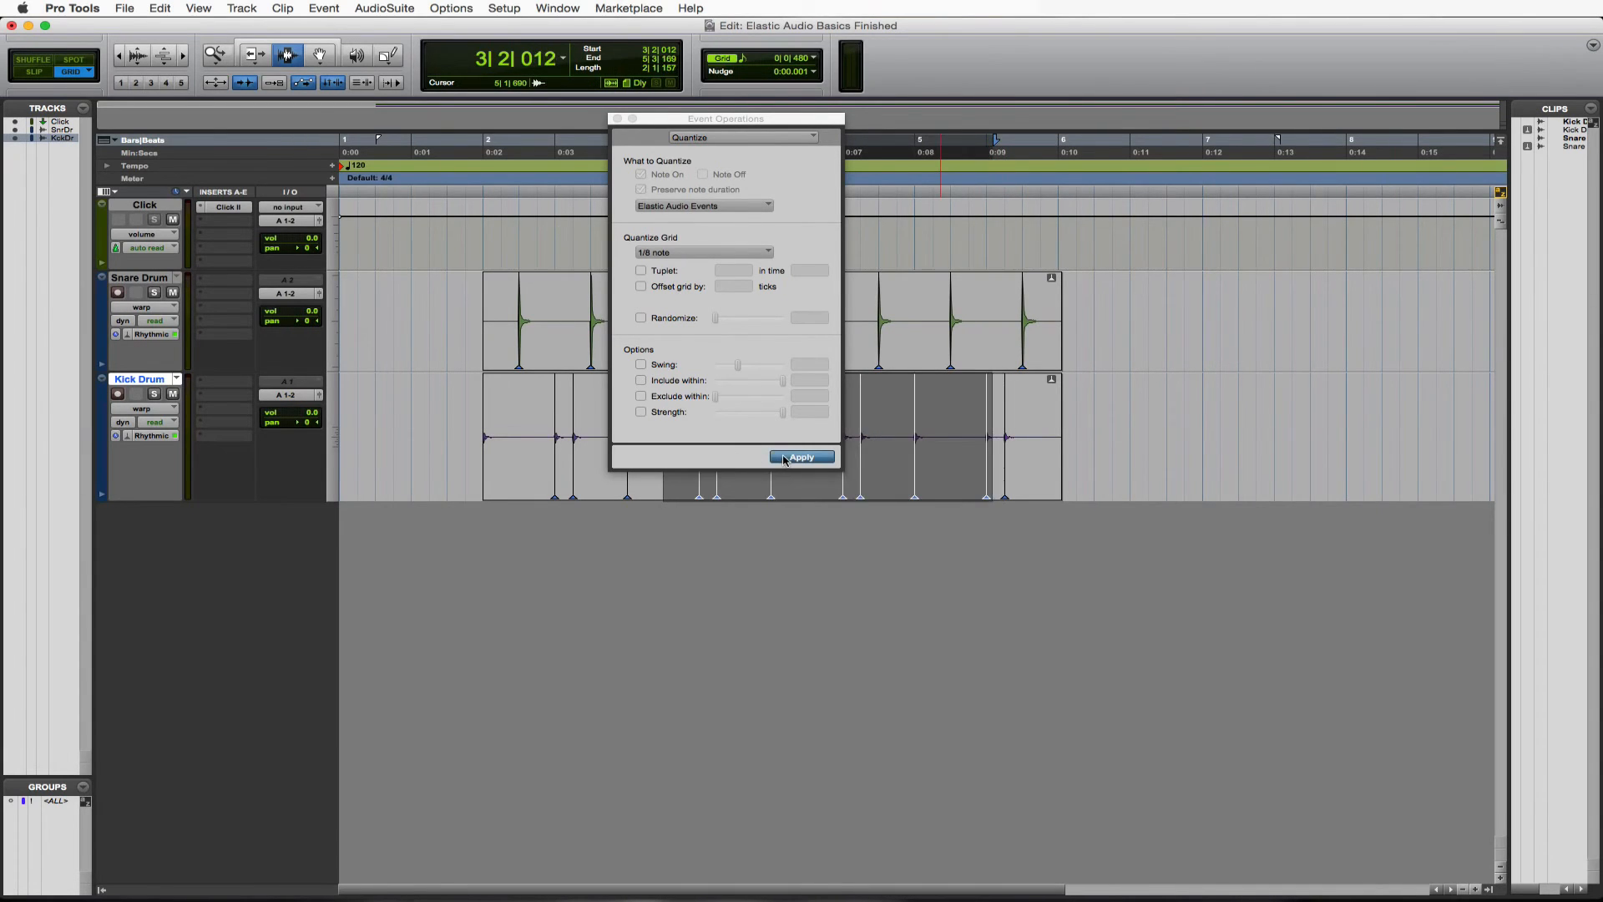
# - Move the Event Operations window clear of the kick clip and play the quantized snare and kick from 1|4|480
pyautogui.moveTo(799, 126); pyautogui.dragTo(692, 10)
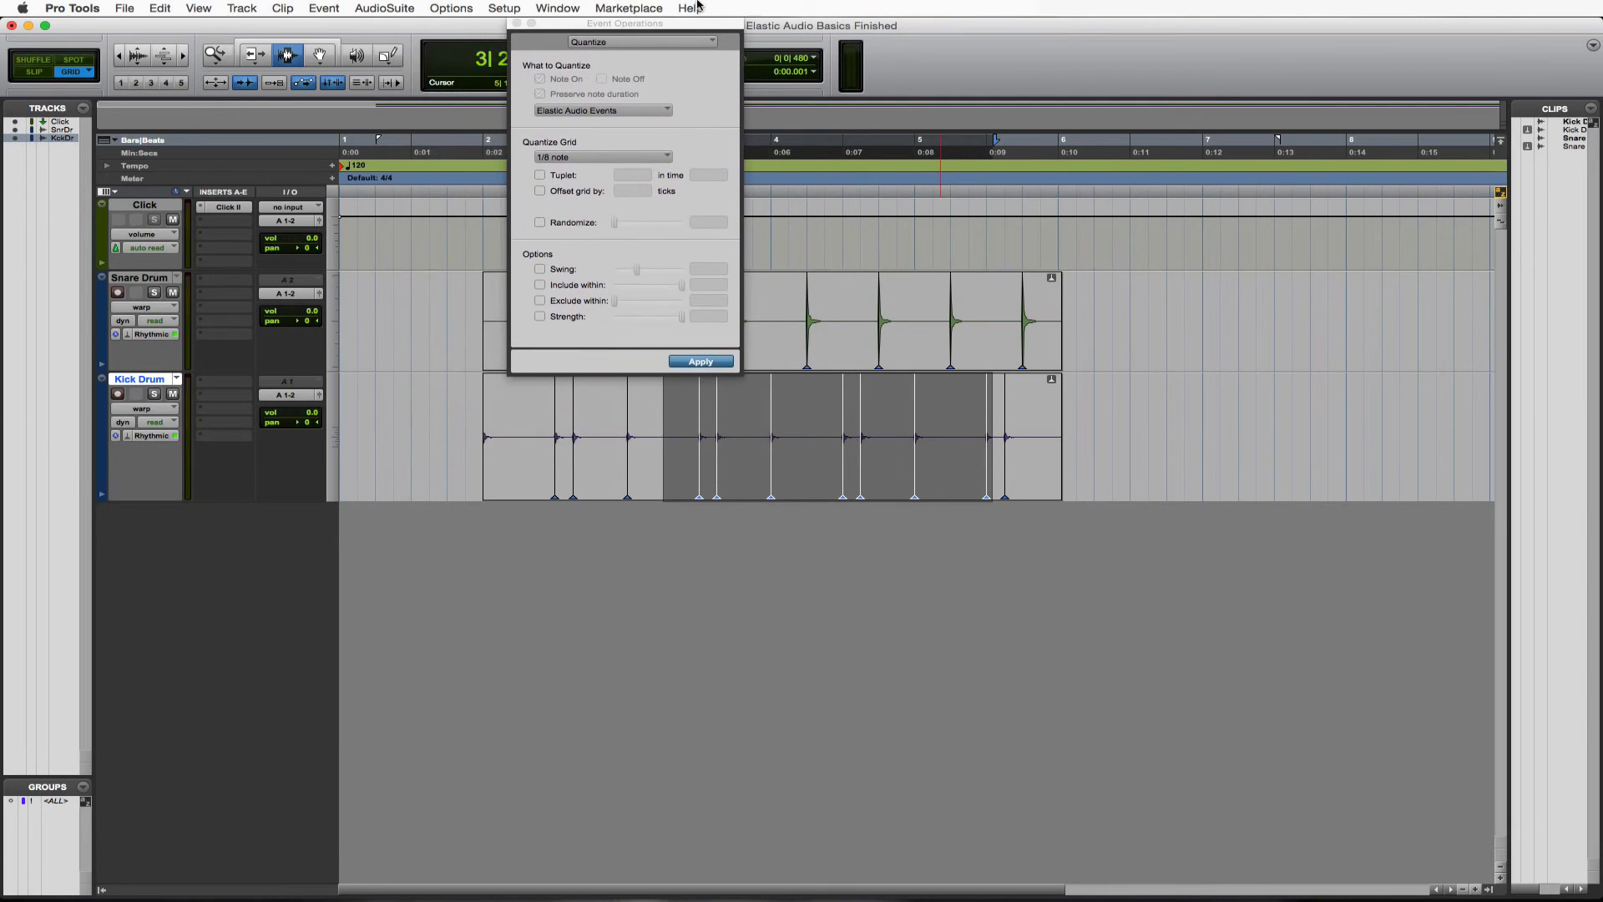
pyautogui.click(467, 423)
pyautogui.press('space')
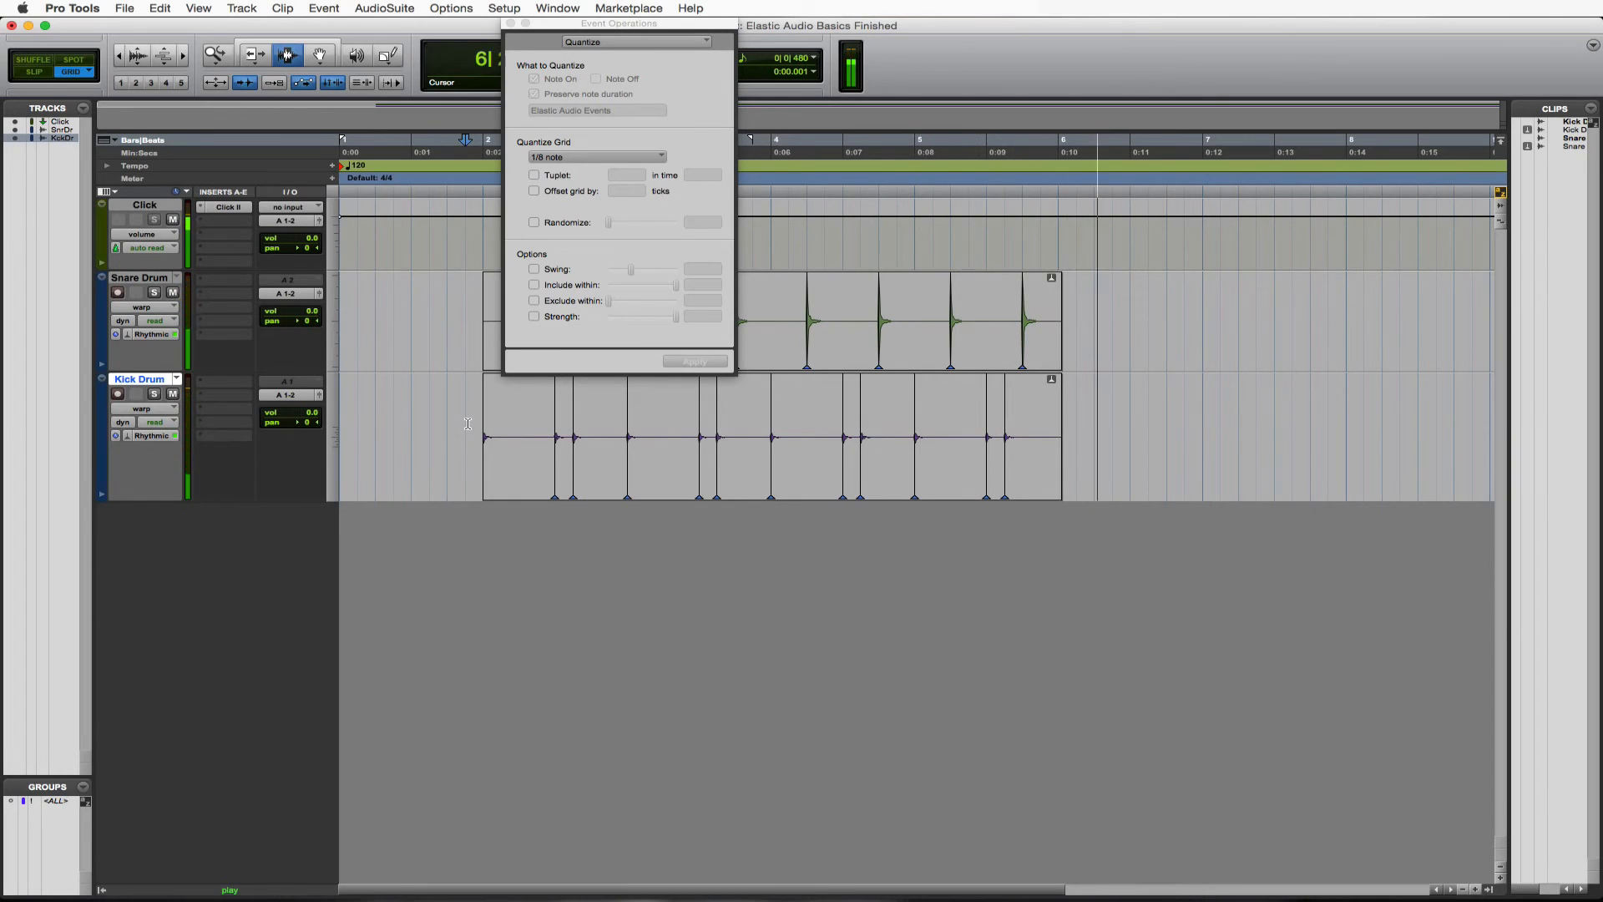
pyautogui.press('space')
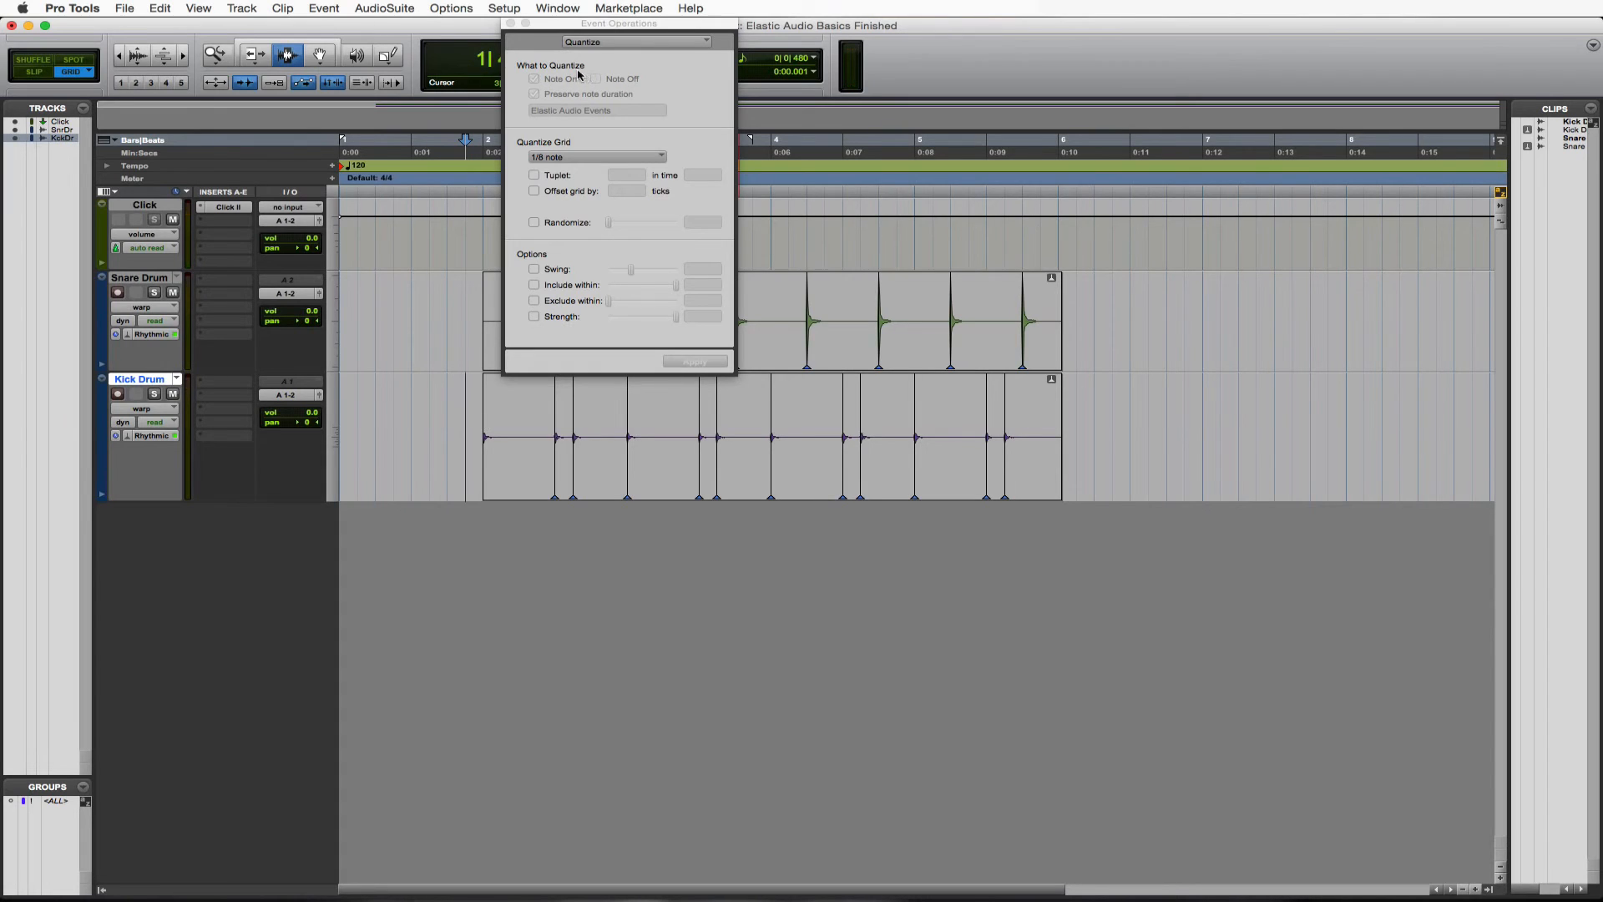
# - Close the Event Operations window, place the cursor at 2|3|000 on the Kick Drum track, and set the grid to 1/16 note
pyautogui.click(511, 24)
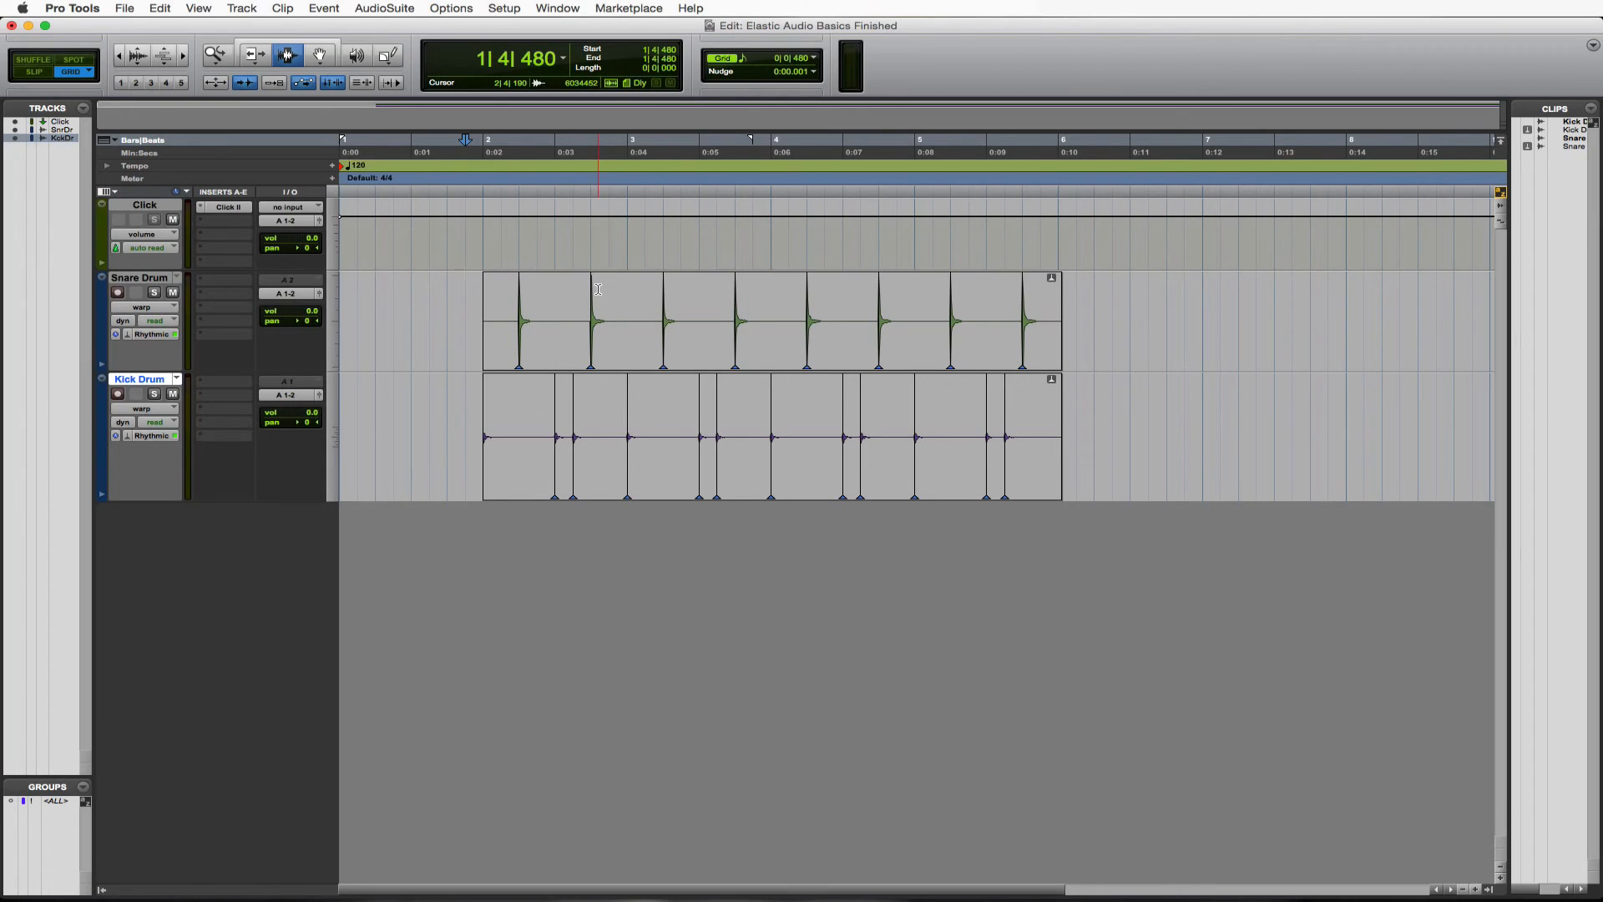
pyautogui.click(557, 435)
pyautogui.click(814, 59)
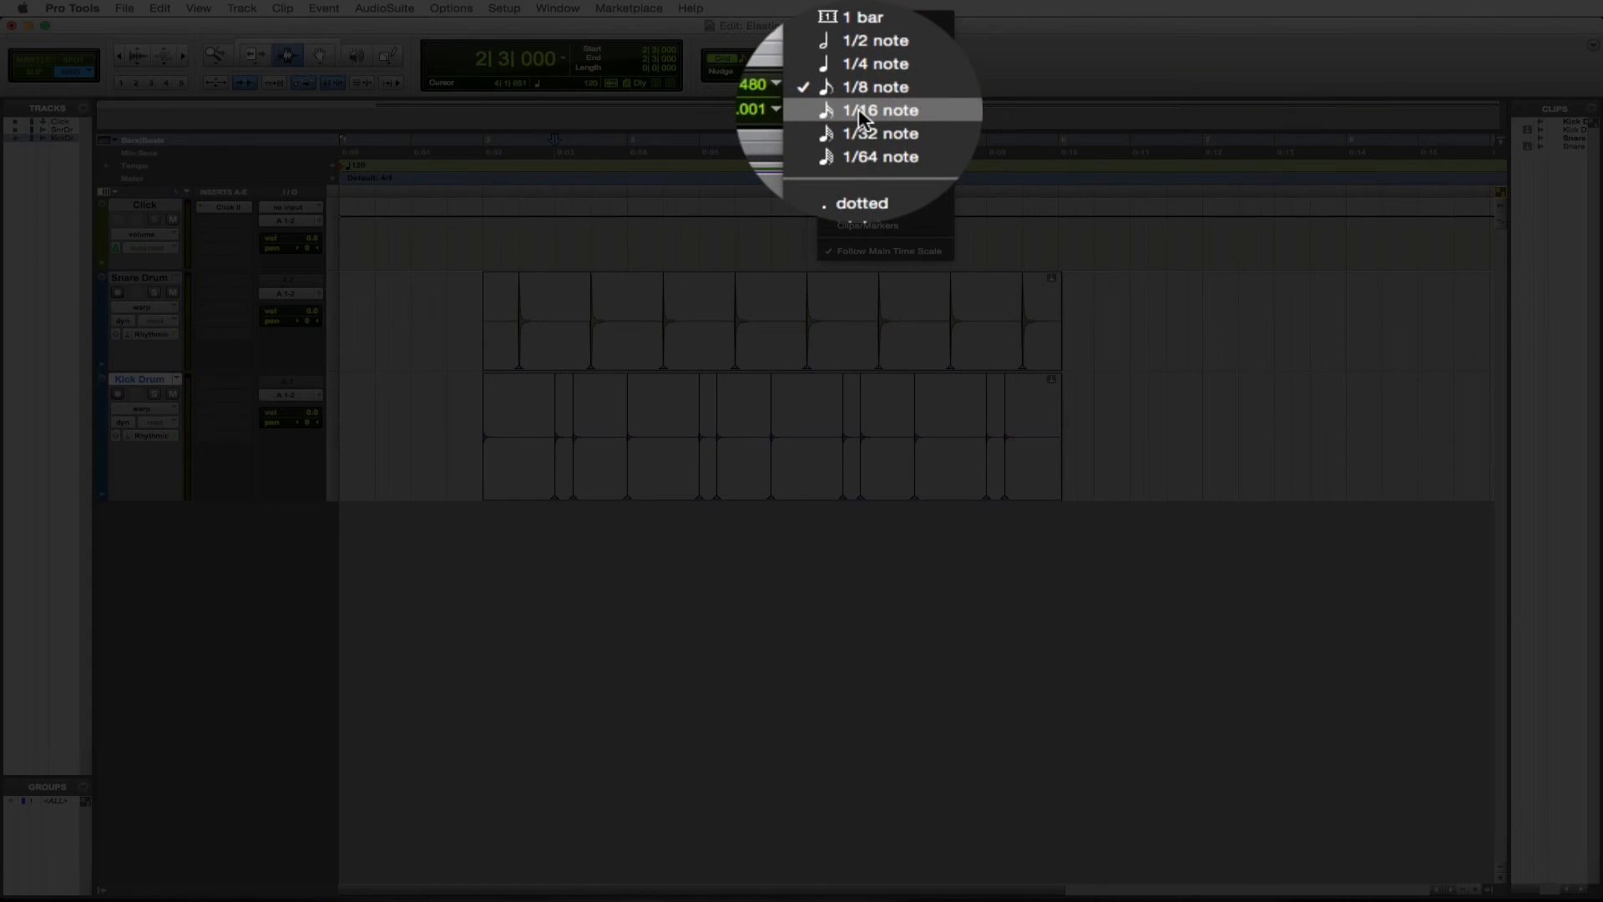
pyautogui.click(860, 112)
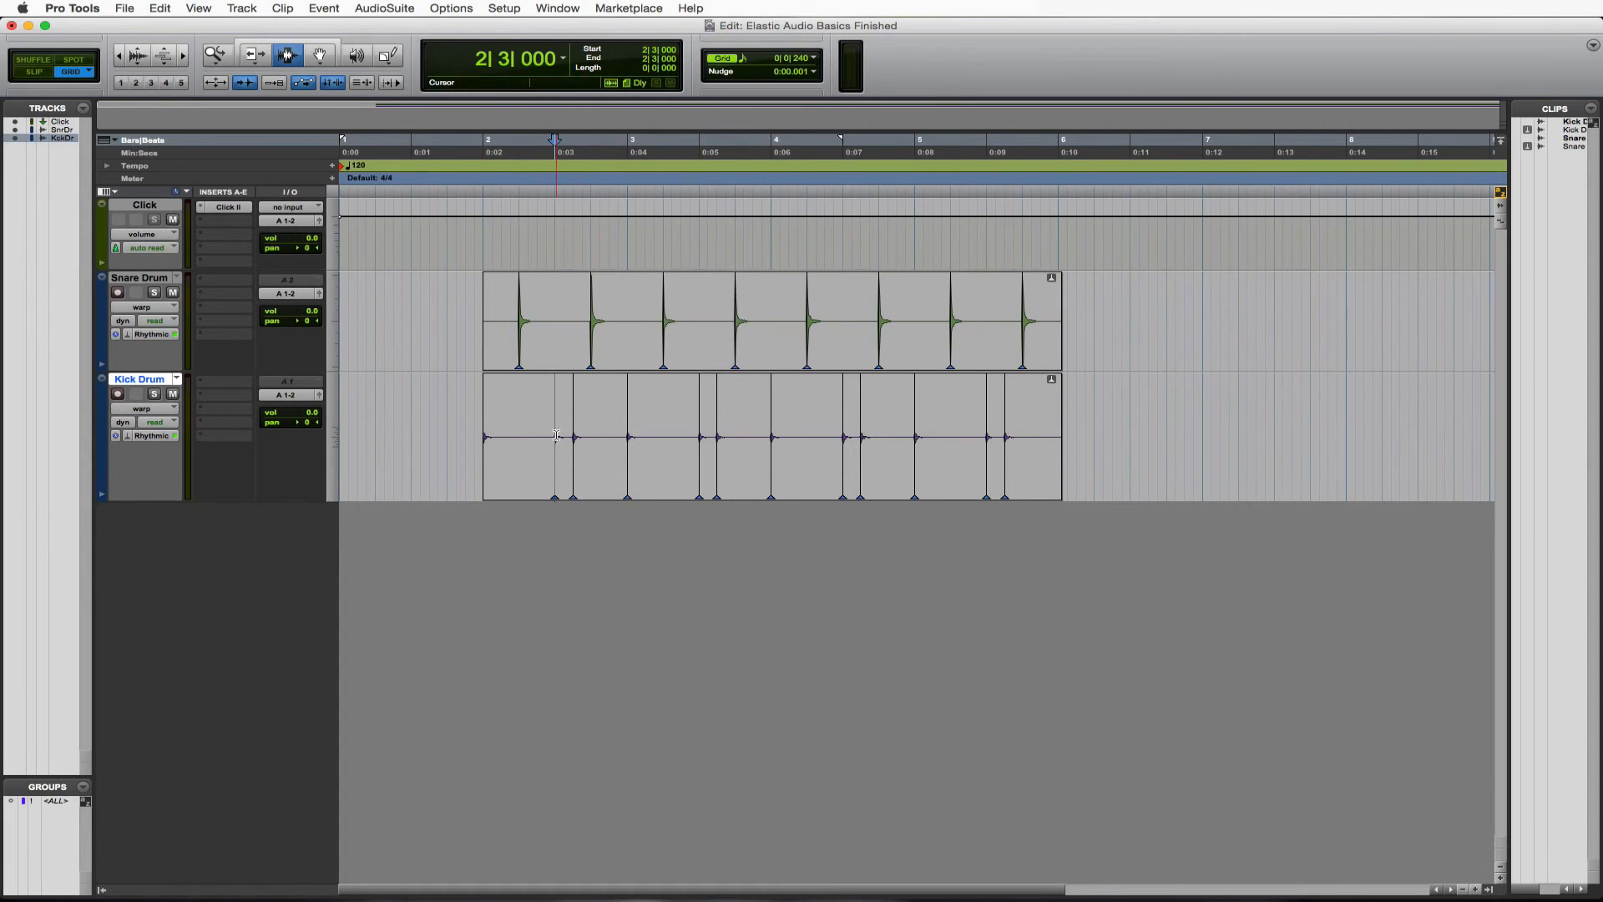
# - Shift the kick hit at 2|3|000 a sixteenth note earlier to 2|2|720 and return the kick clip's start to 2|1|000
pyautogui.press('super+bracketright')
pyautogui.press('super+bracketright')
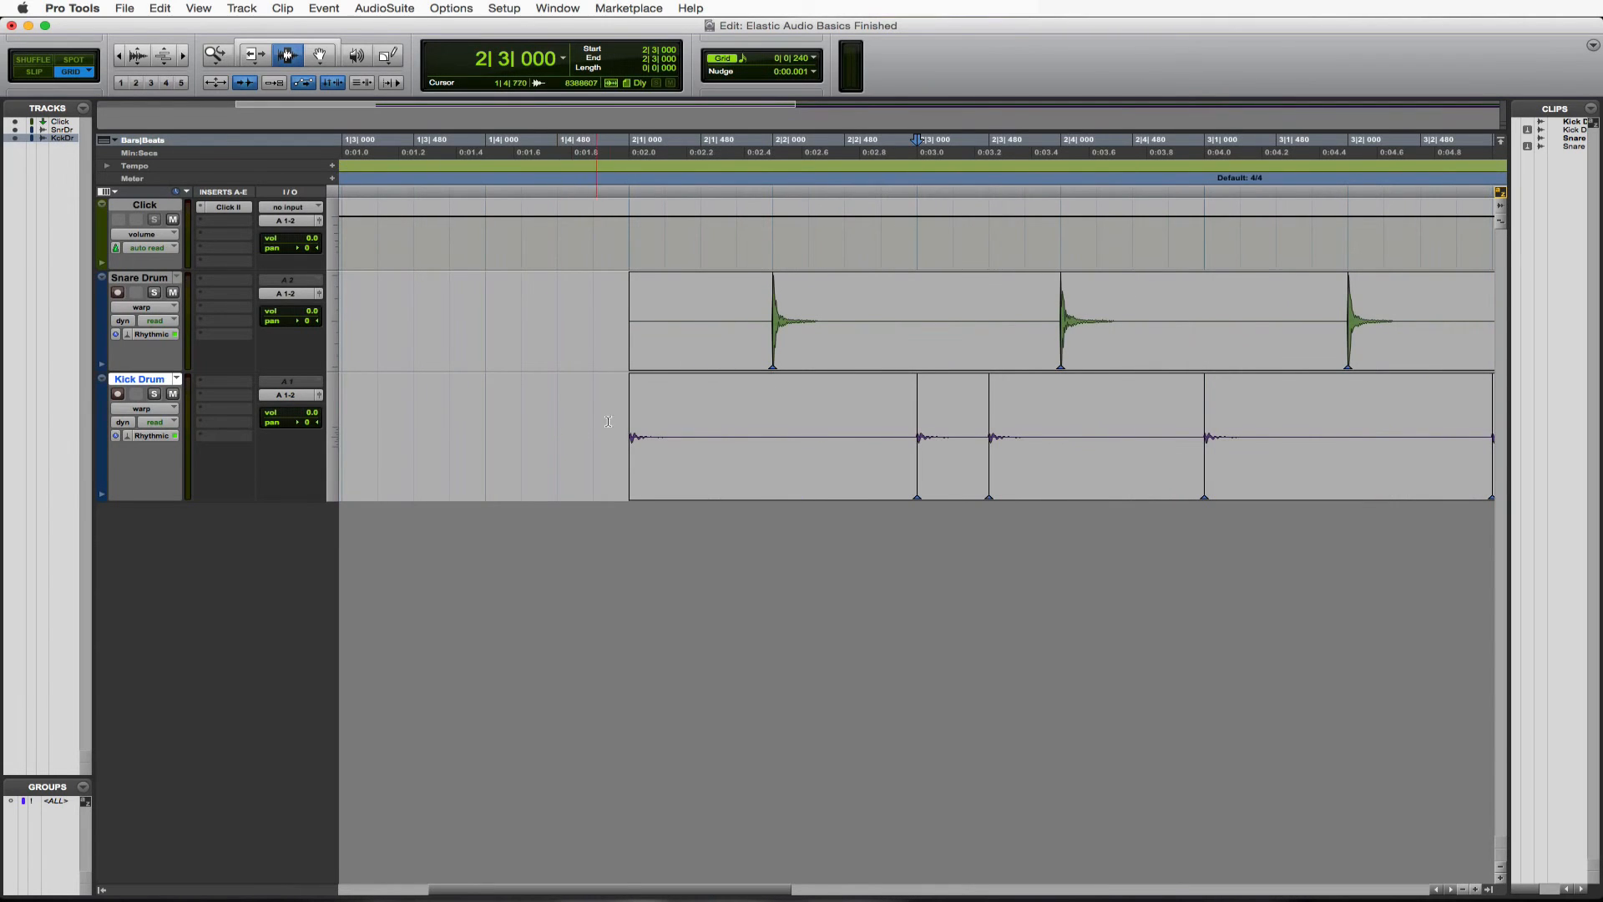
pyautogui.press('F8')
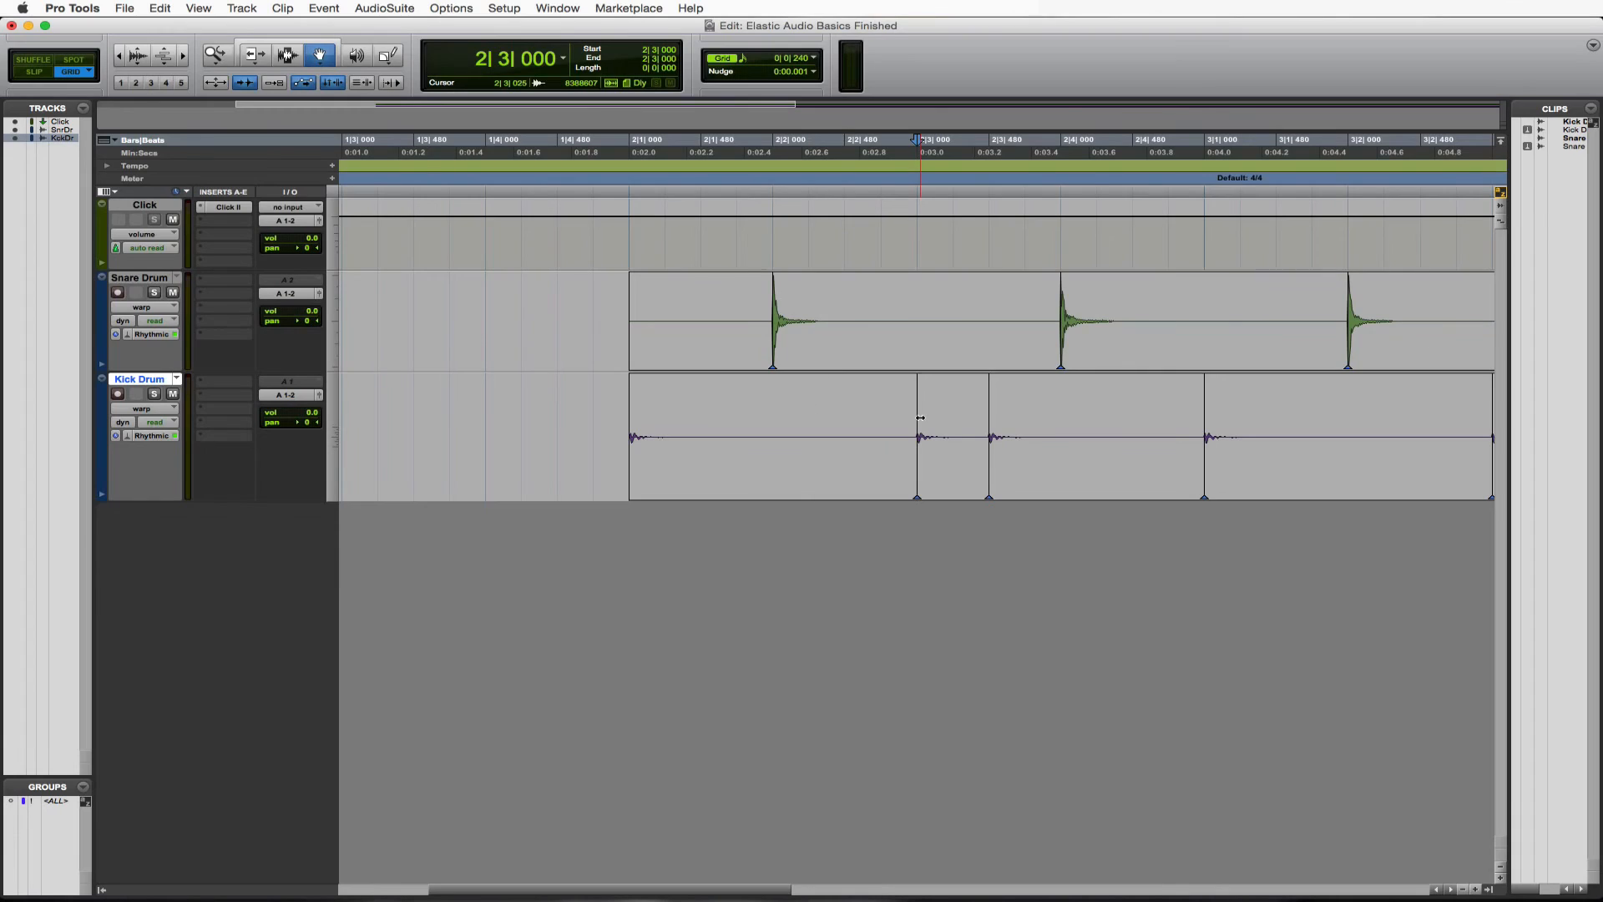
pyautogui.doubleClick(920, 418)
pyautogui.moveTo(902, 419); pyautogui.dragTo(884, 420)
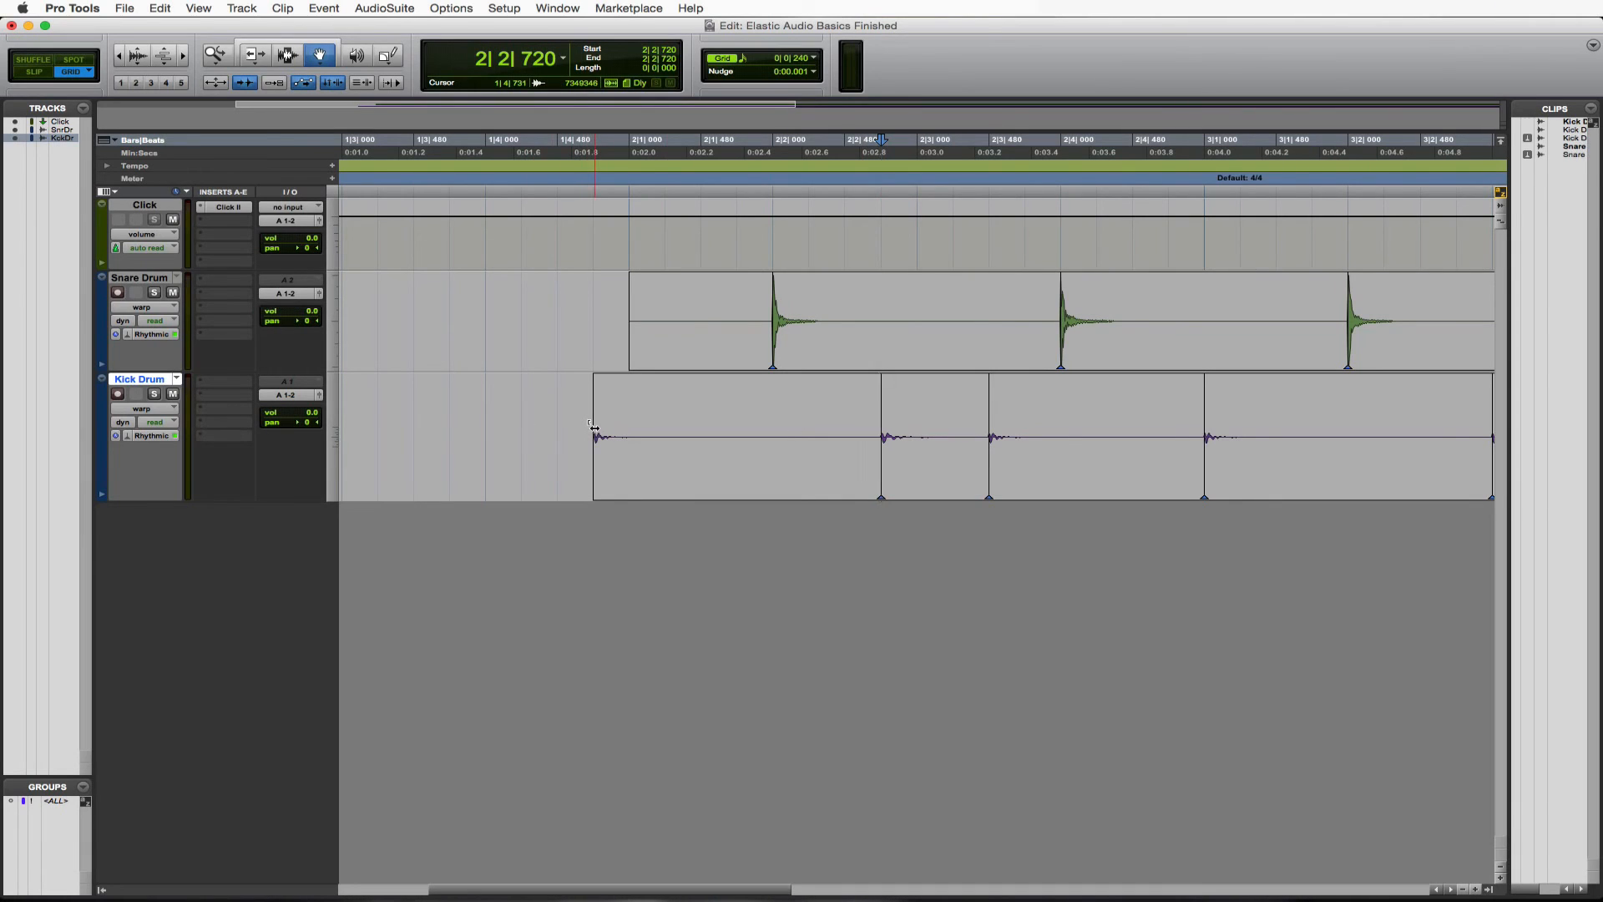
pyautogui.moveTo(594, 428); pyautogui.dragTo(619, 428)
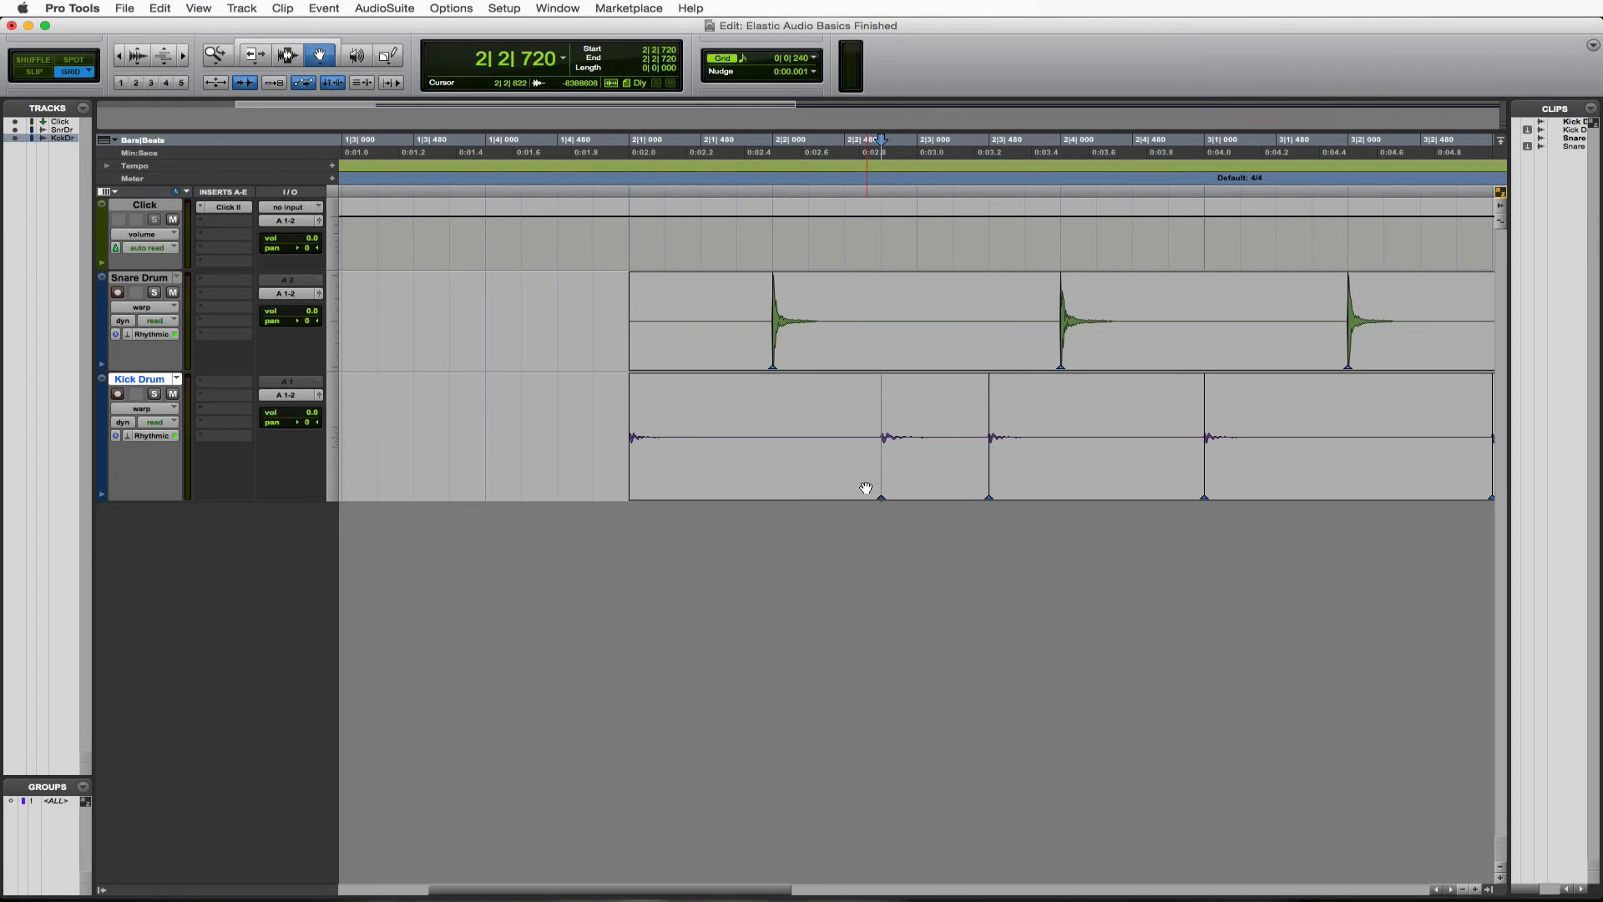
# - Play the snare and kick from 1|4|000 to hear the shifted kick hit in bar 2
pyautogui.click(287, 55)
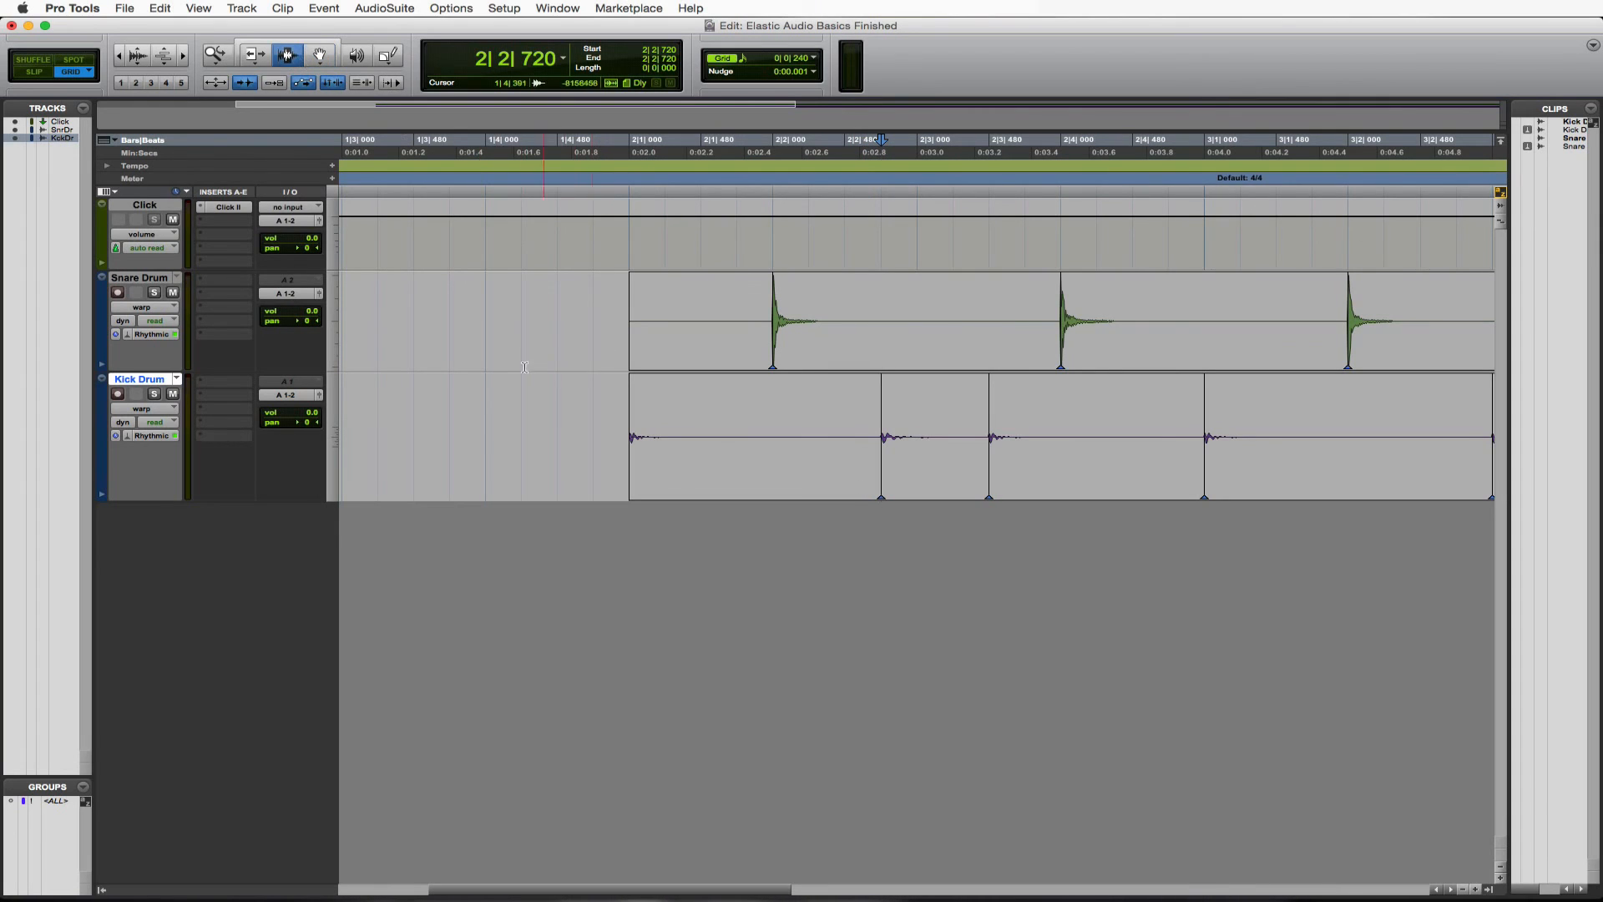
pyautogui.click(490, 366)
pyautogui.press('space')
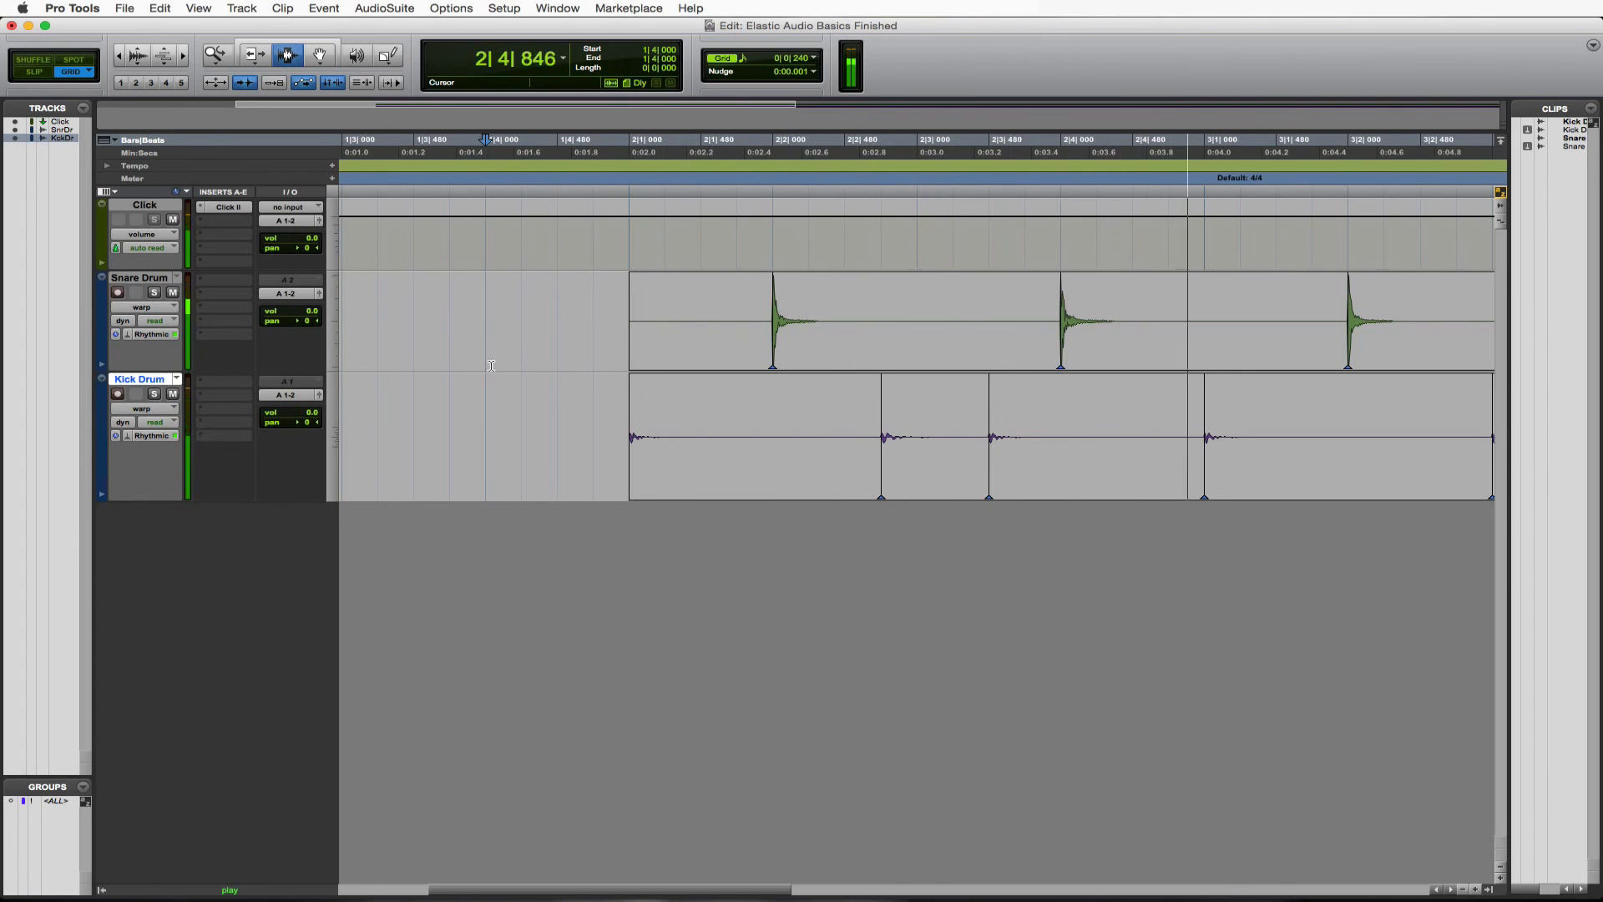
pyautogui.press('space')
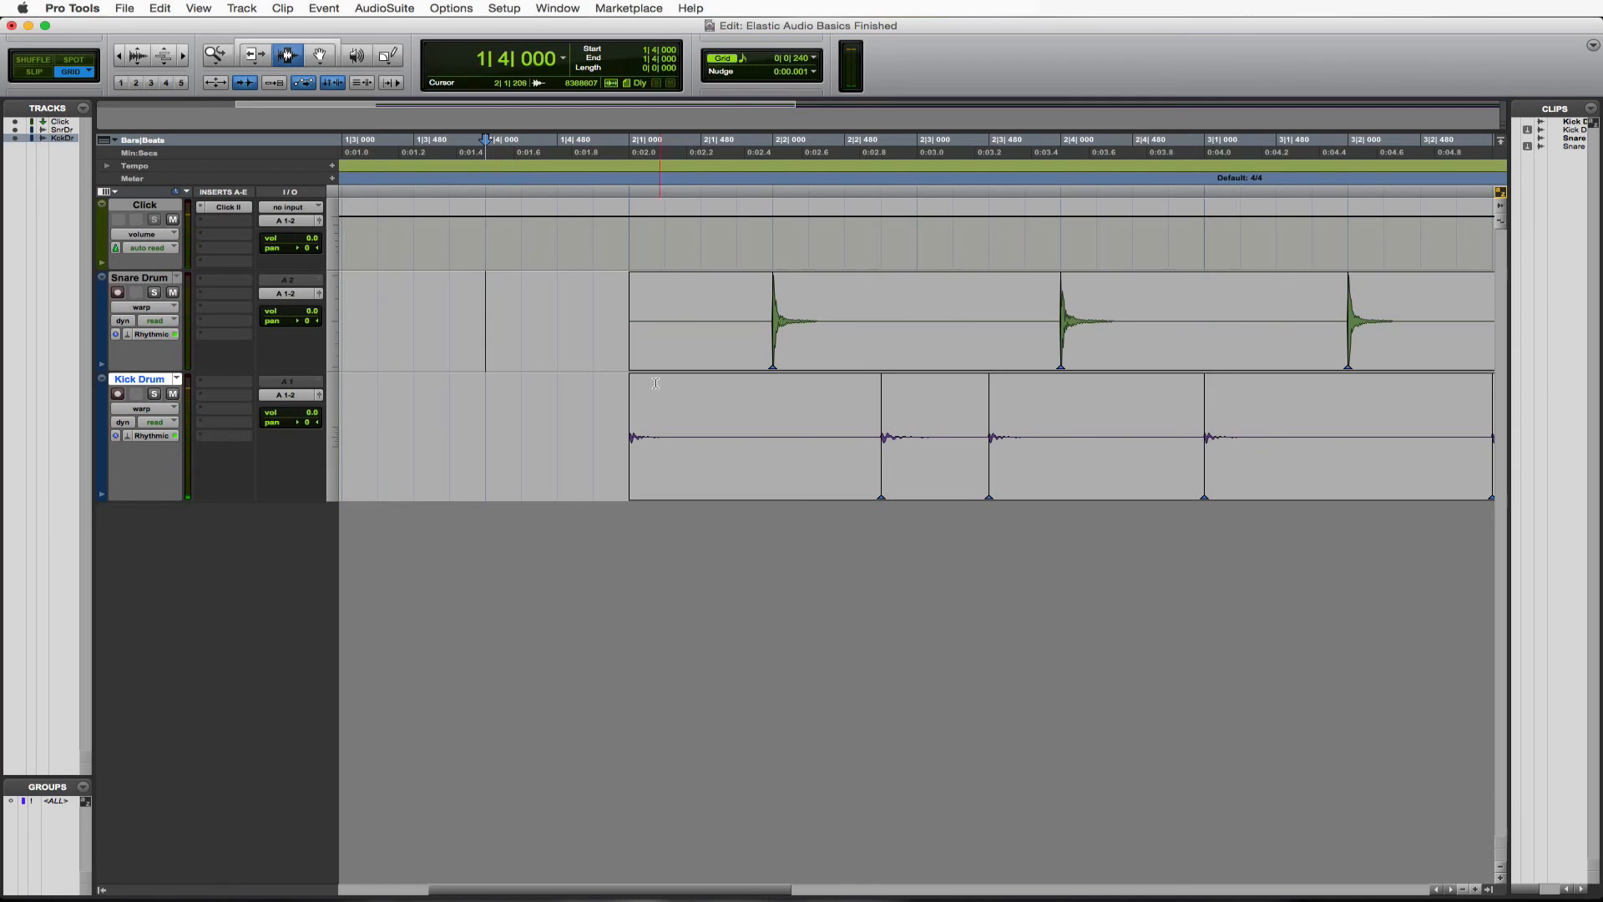
# - Place the cursor at 2|1|000 on the Kick Drum track, show the whole clips, and play the pattern from there
pyautogui.click(631, 393)
pyautogui.press('super+bracketleft')
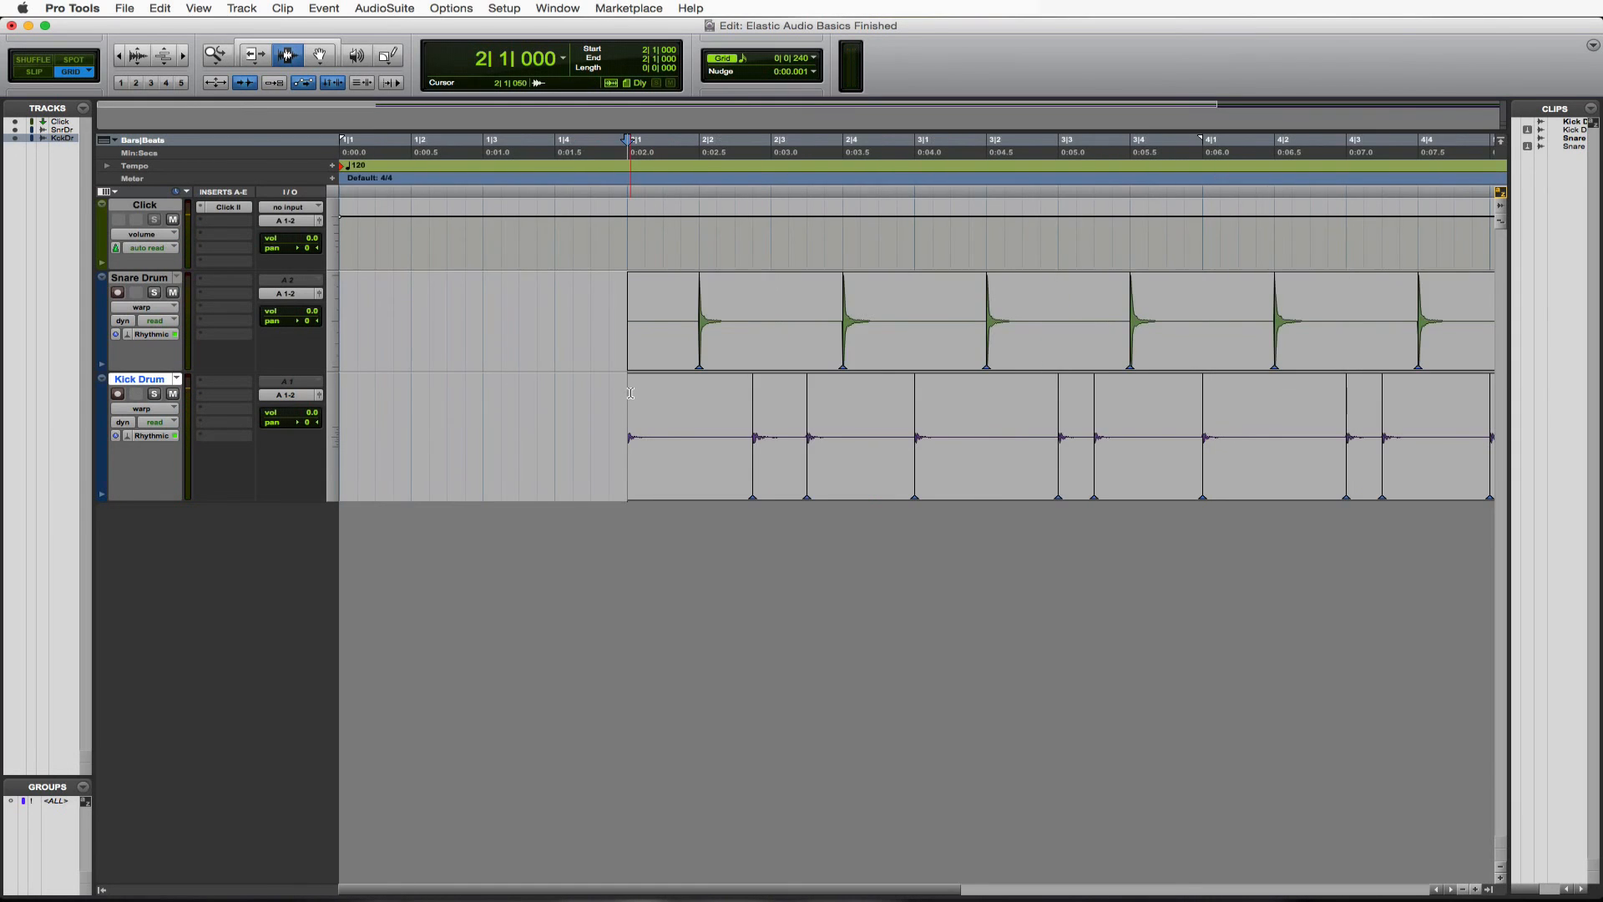
pyautogui.press('super+bracketleft')
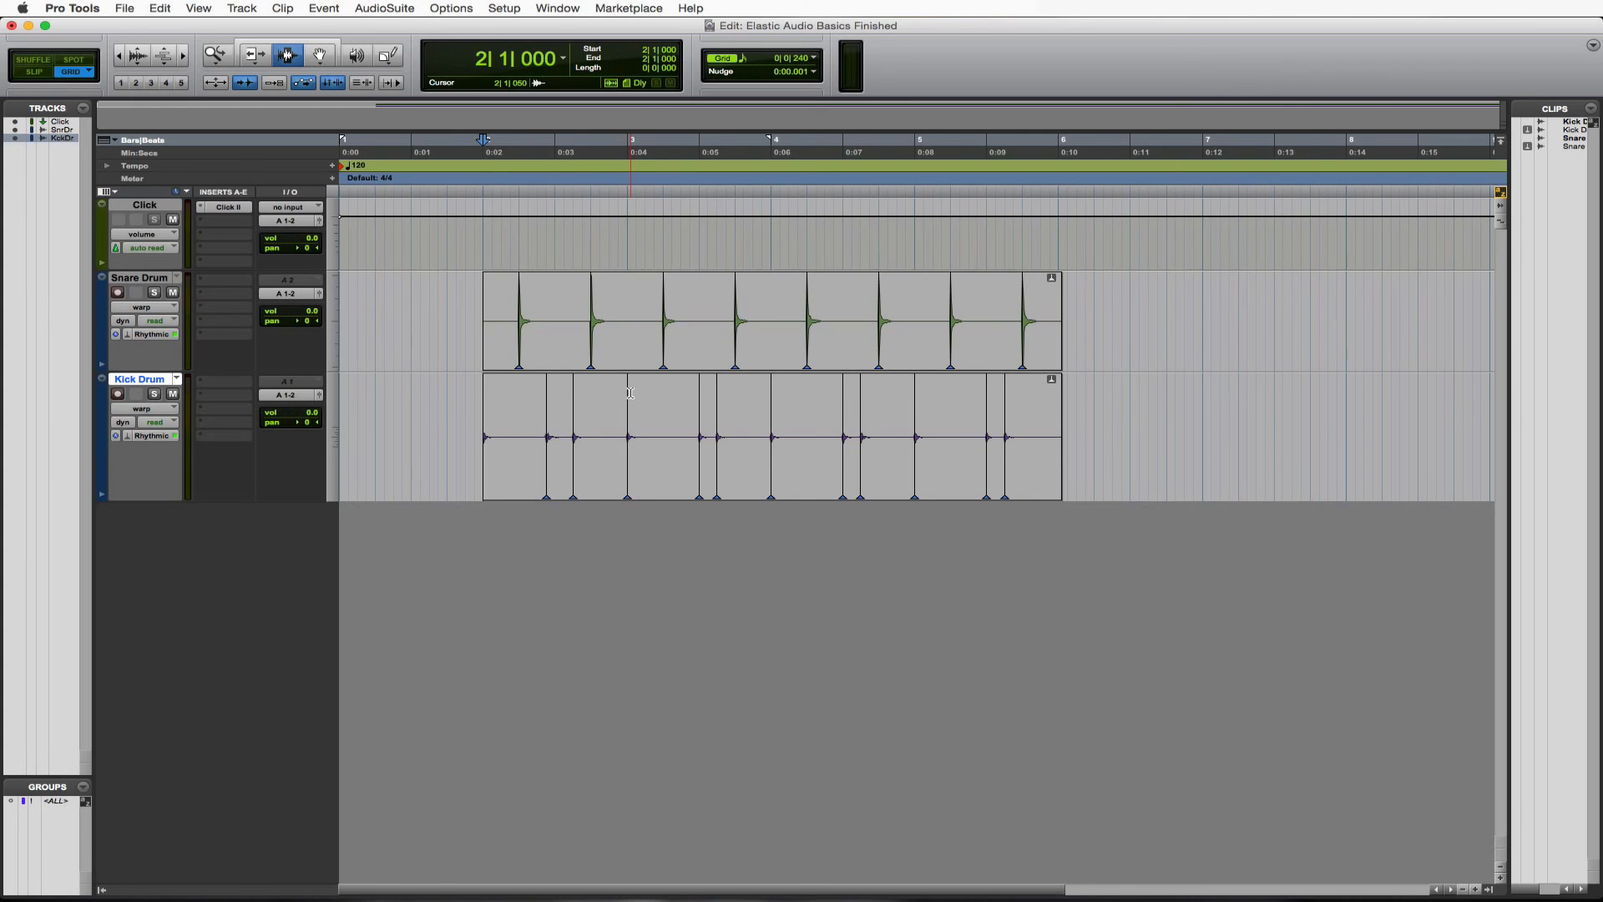
pyautogui.press('space')
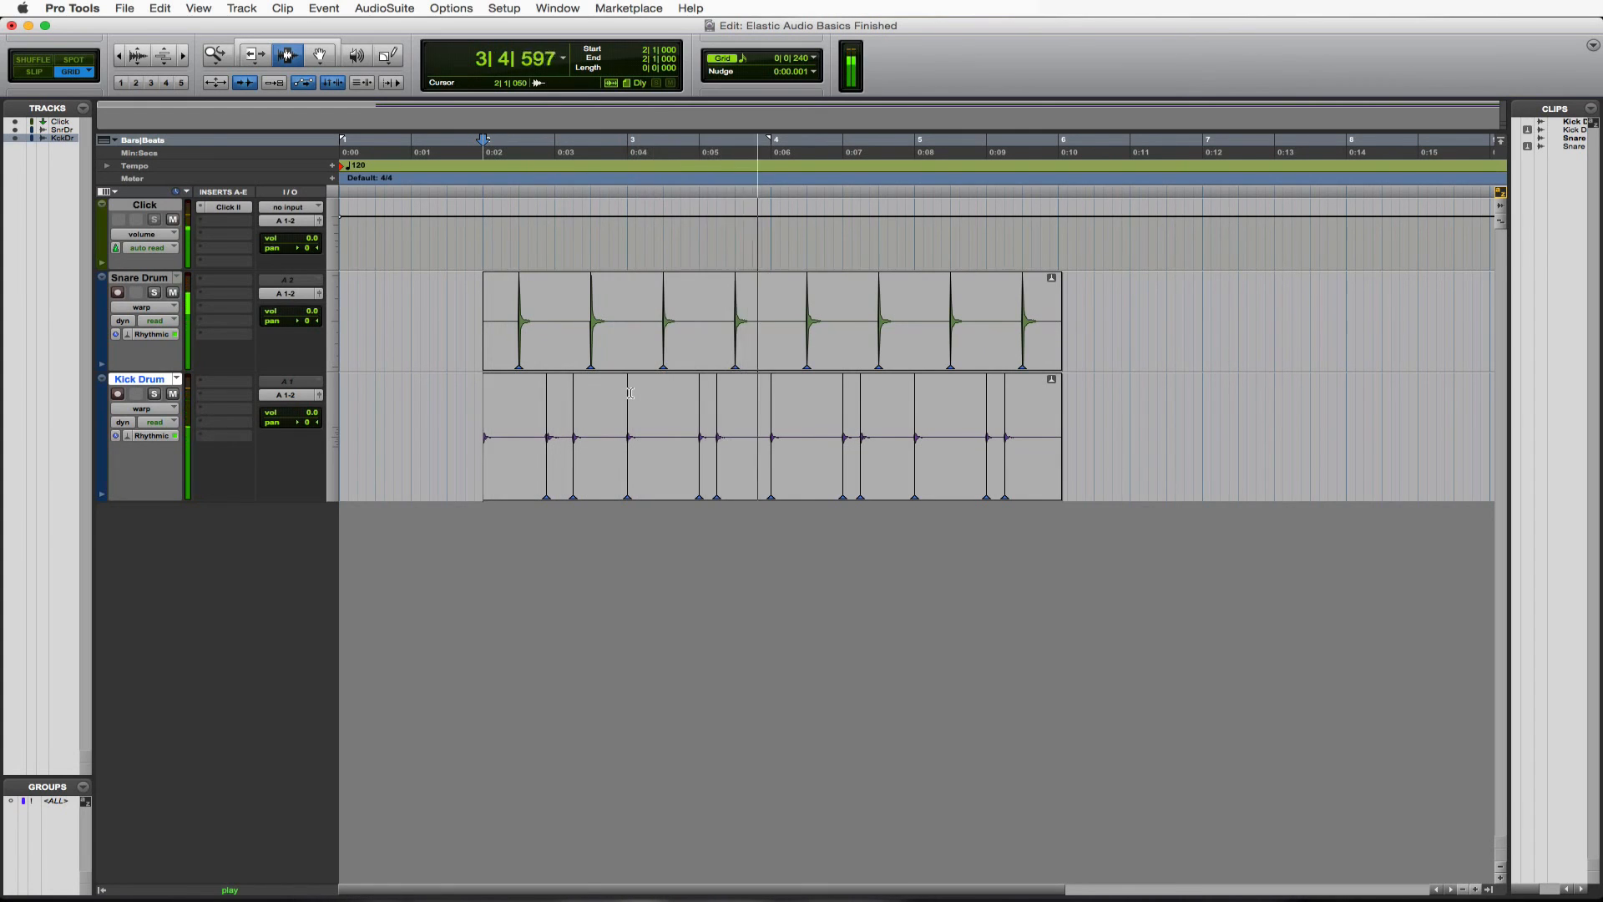
pyautogui.press('space')
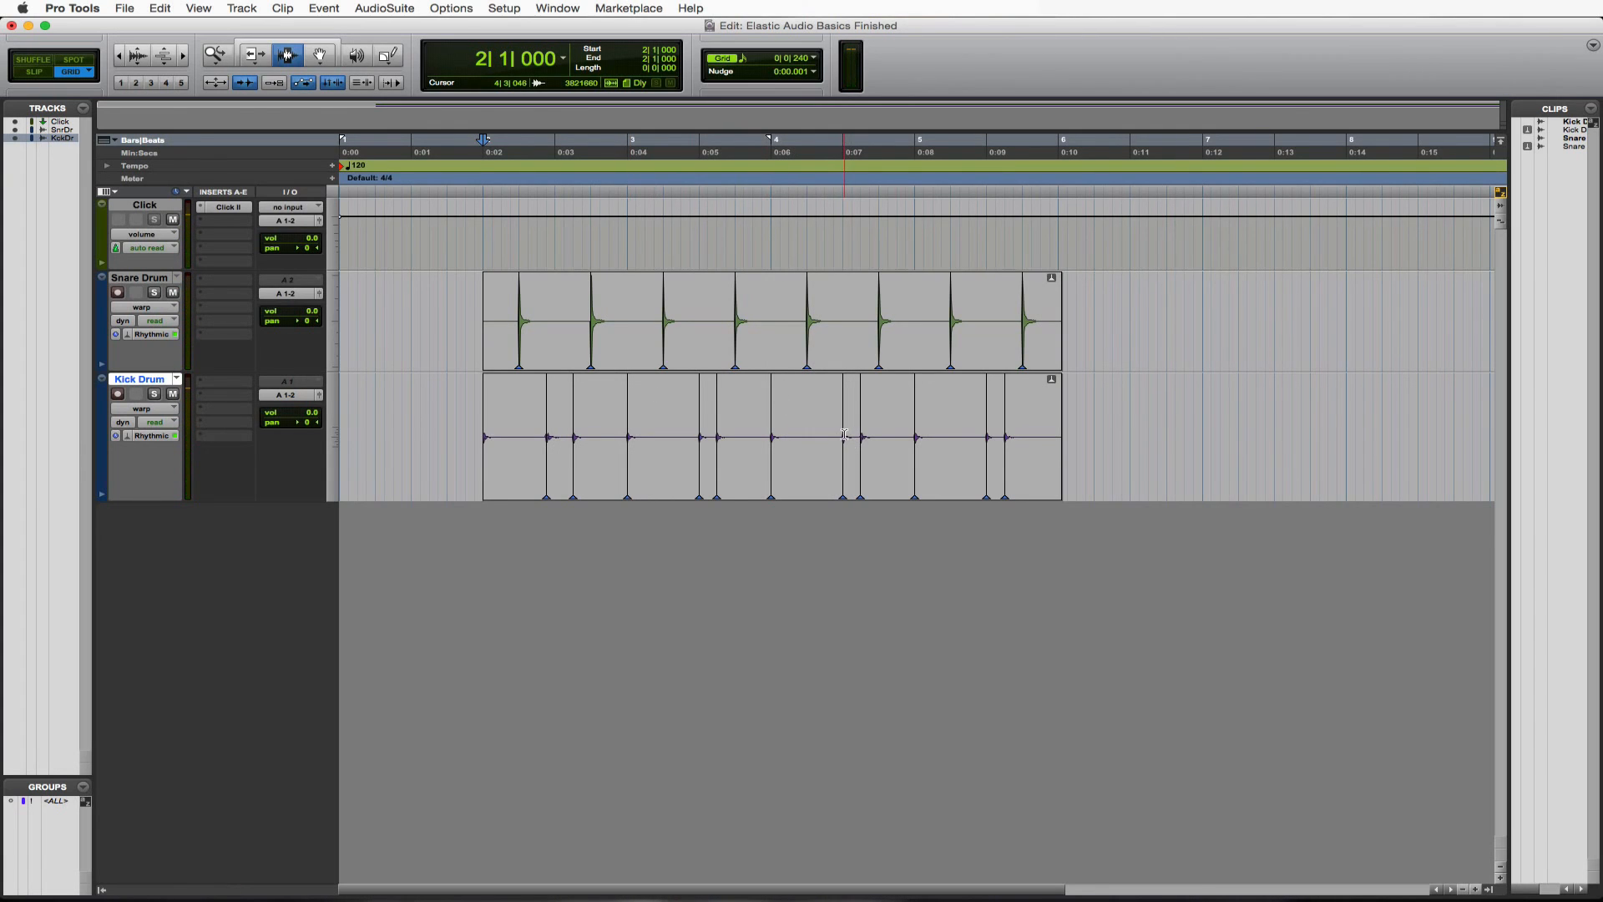
# - Shift the kick hit at 4|3|000 a sixteenth note earlier and play the drums from 2|1|000
pyautogui.click(319, 55)
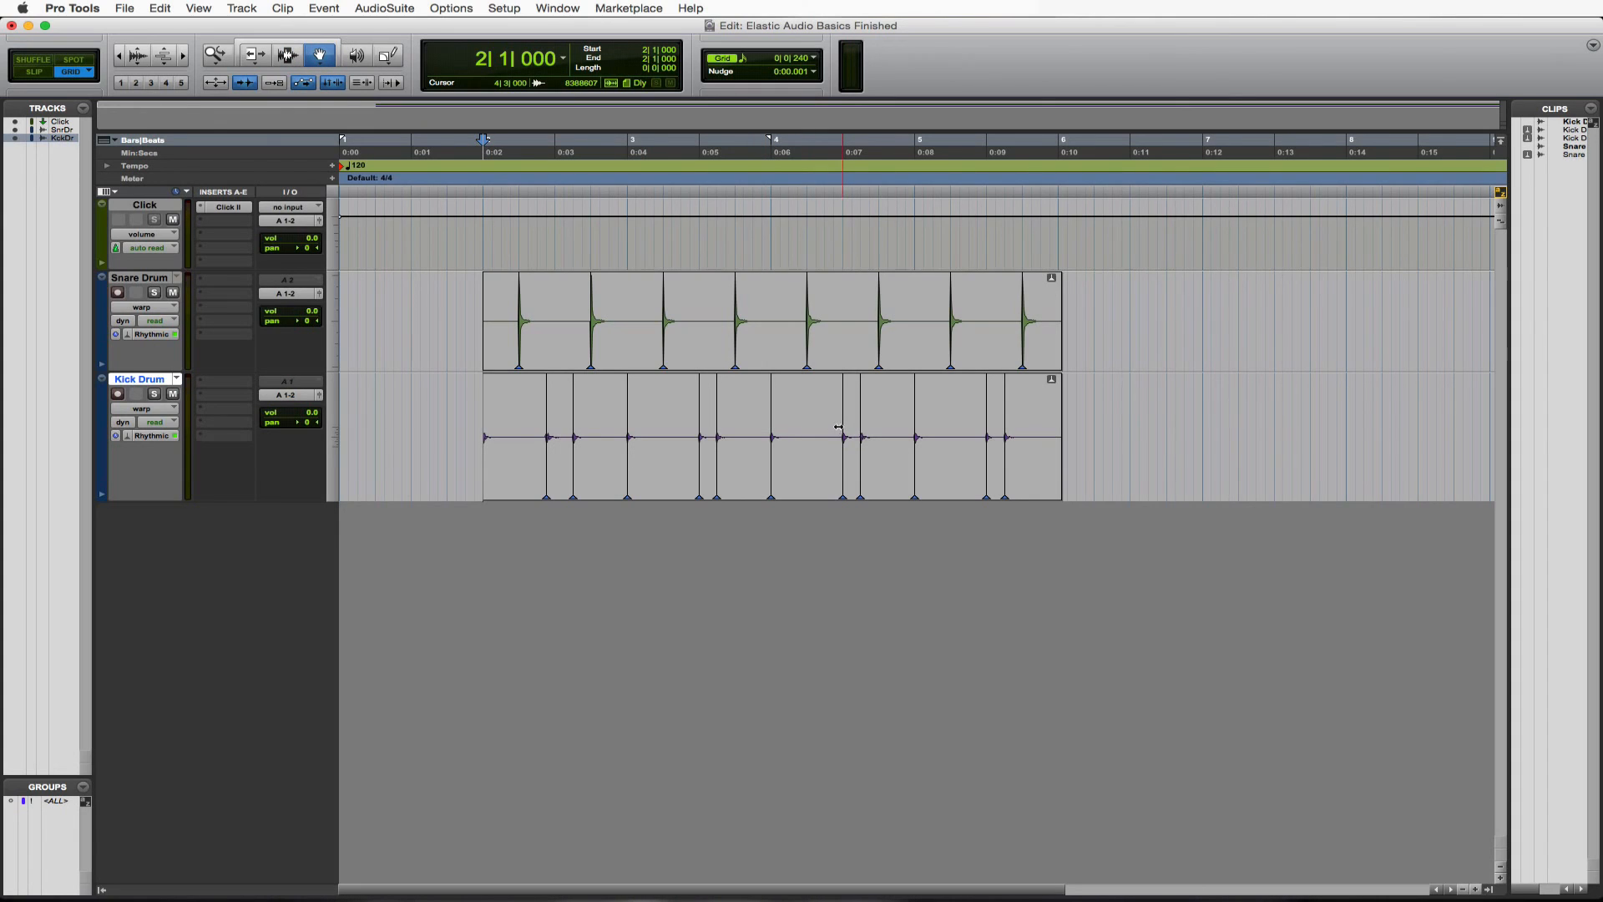
pyautogui.moveTo(839, 427); pyautogui.dragTo(835, 427)
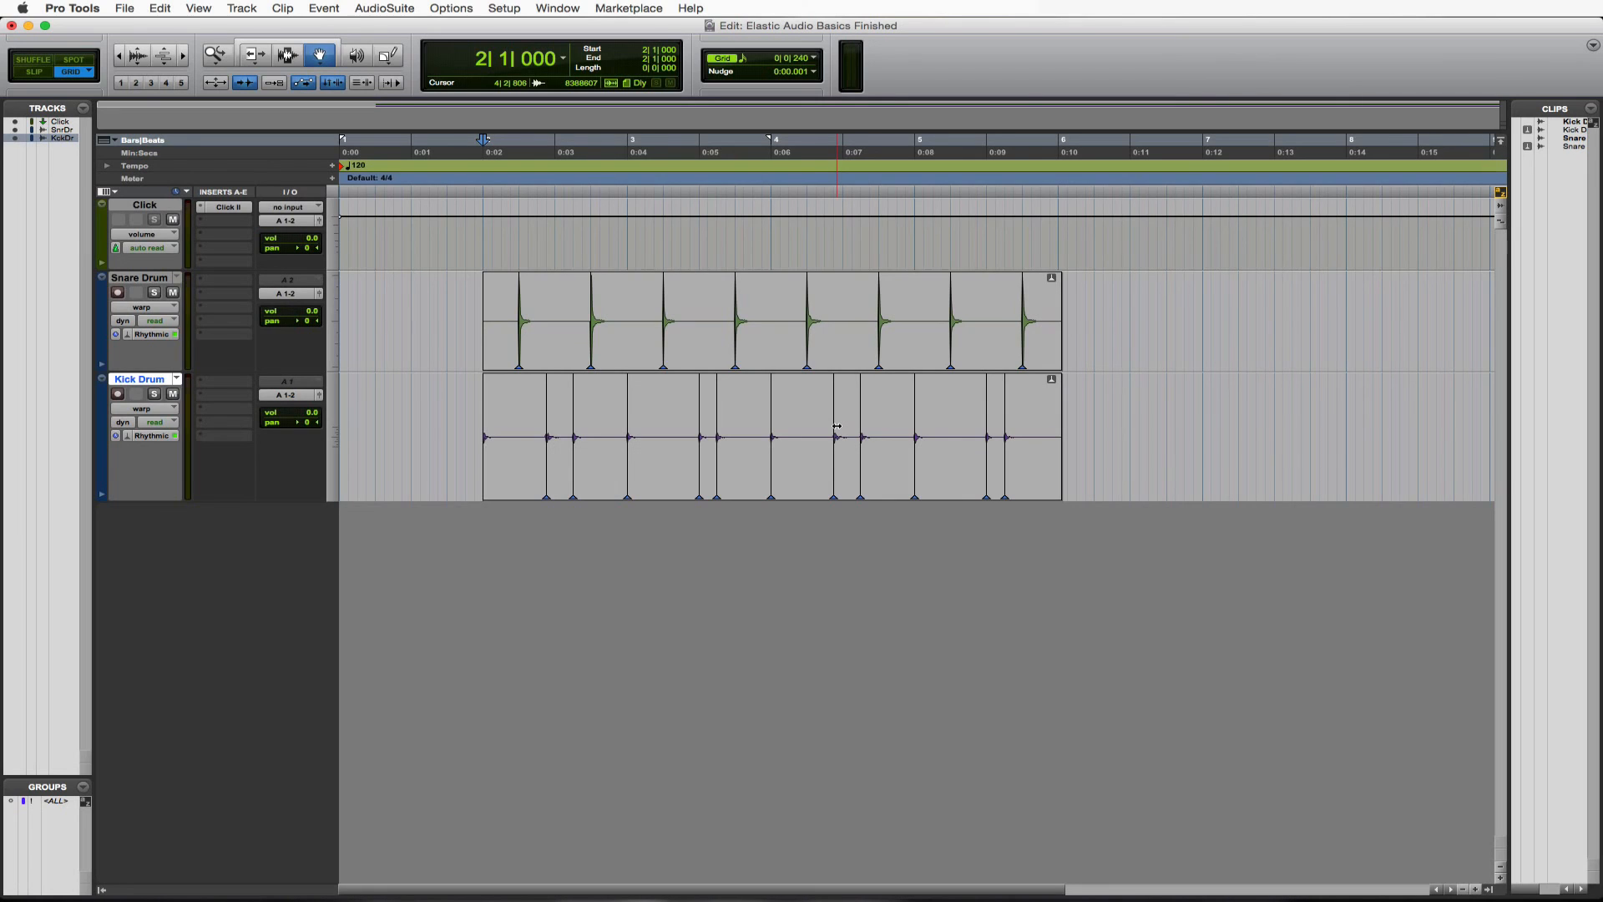
pyautogui.press('F7')
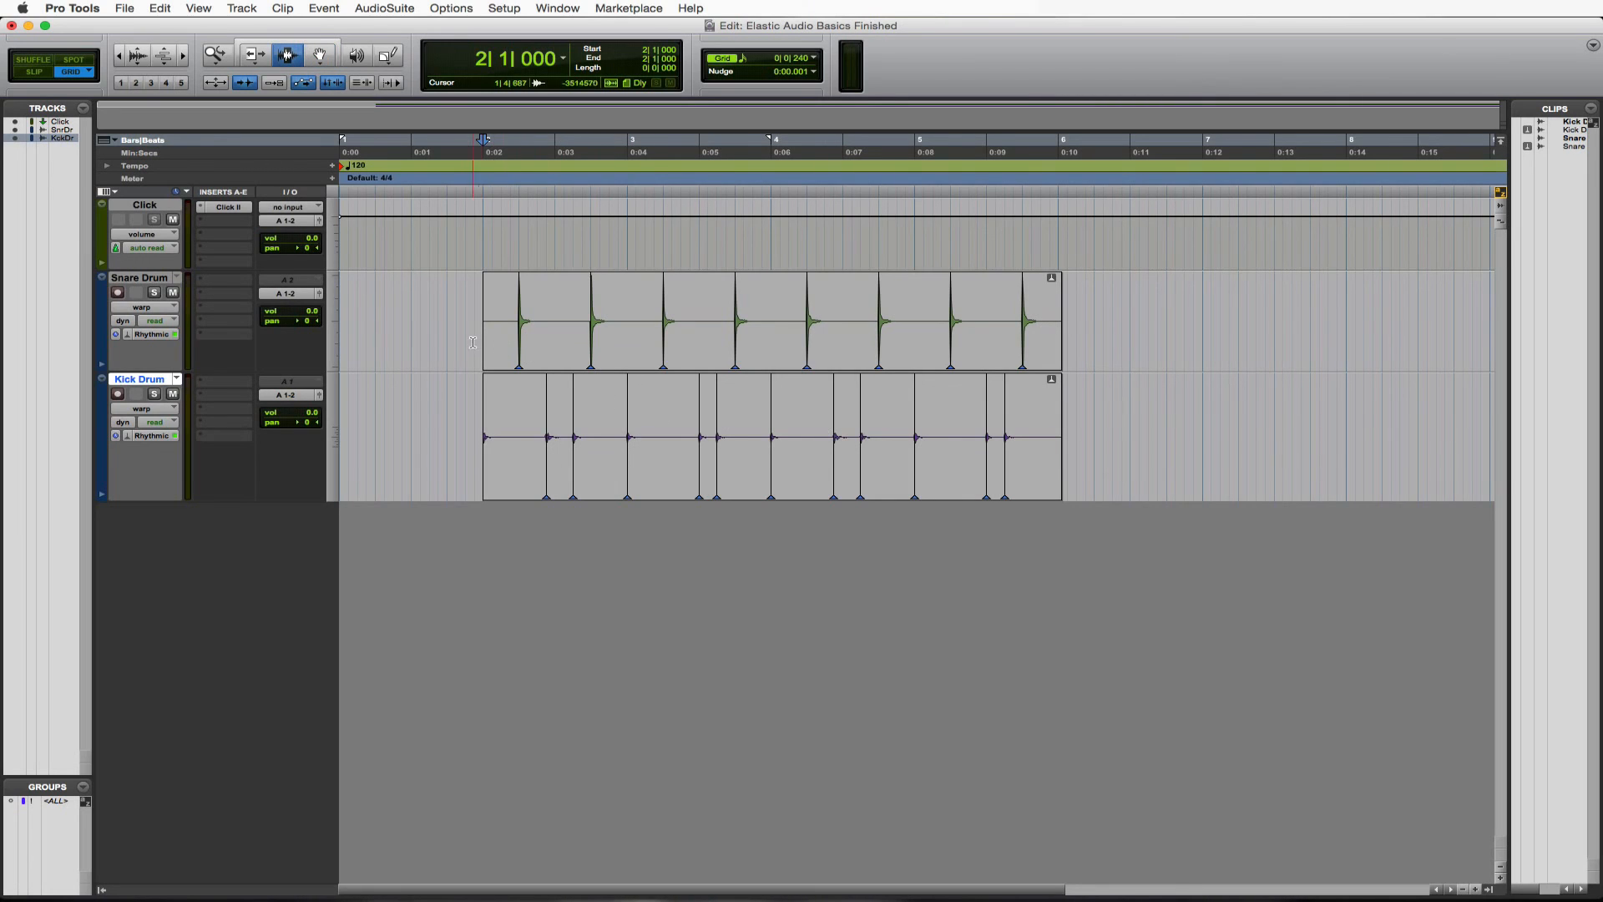
pyautogui.press('space')
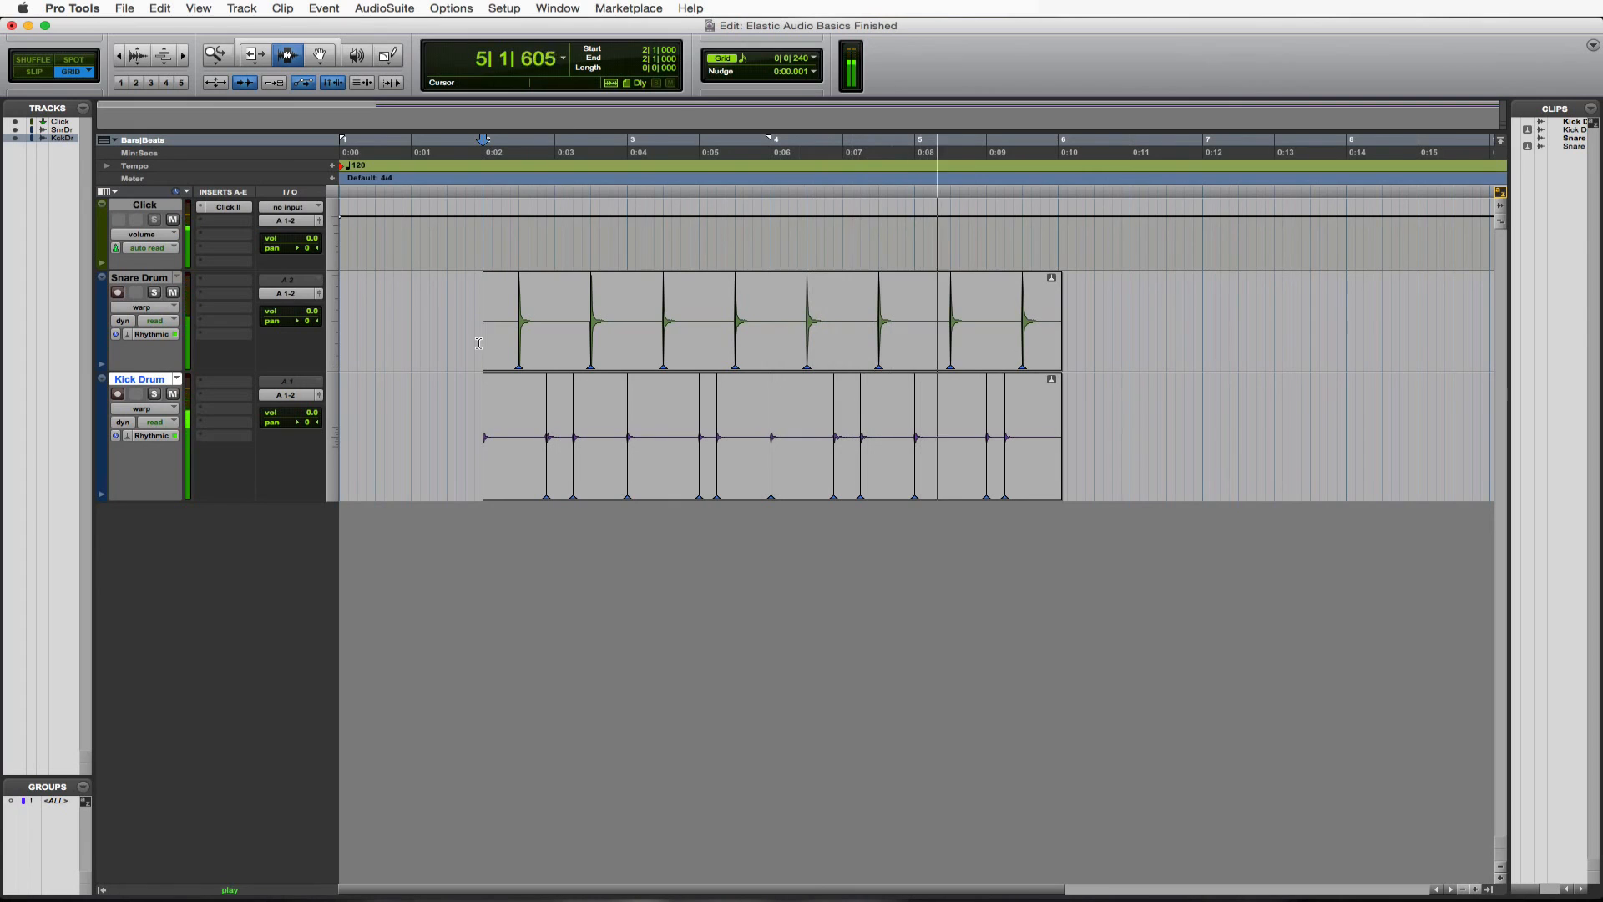
pyautogui.press('space')
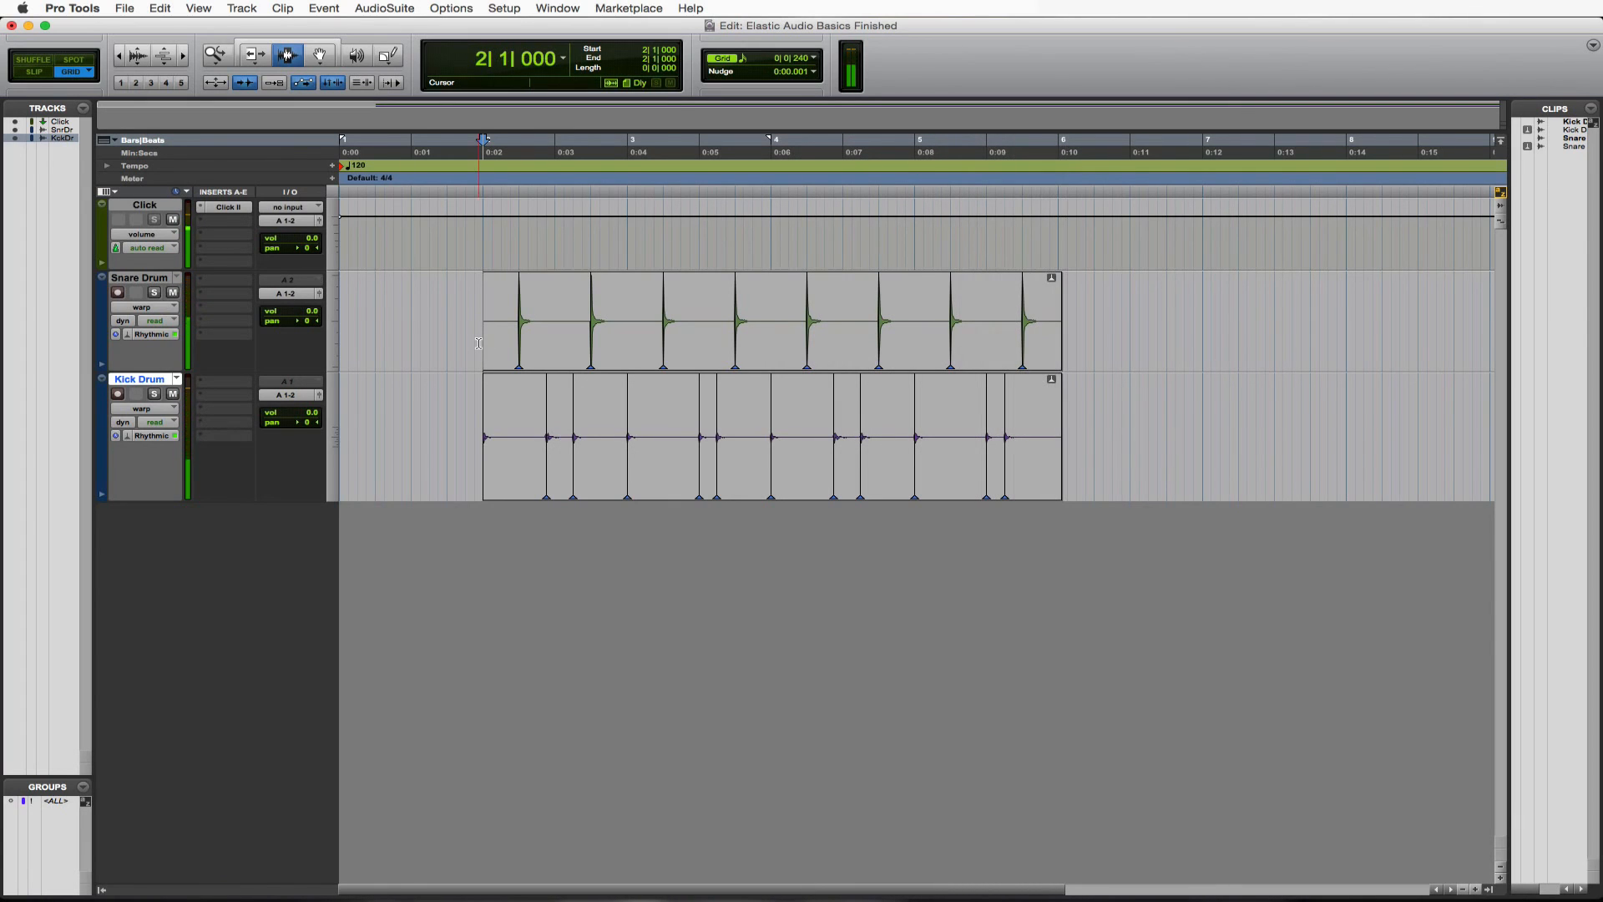